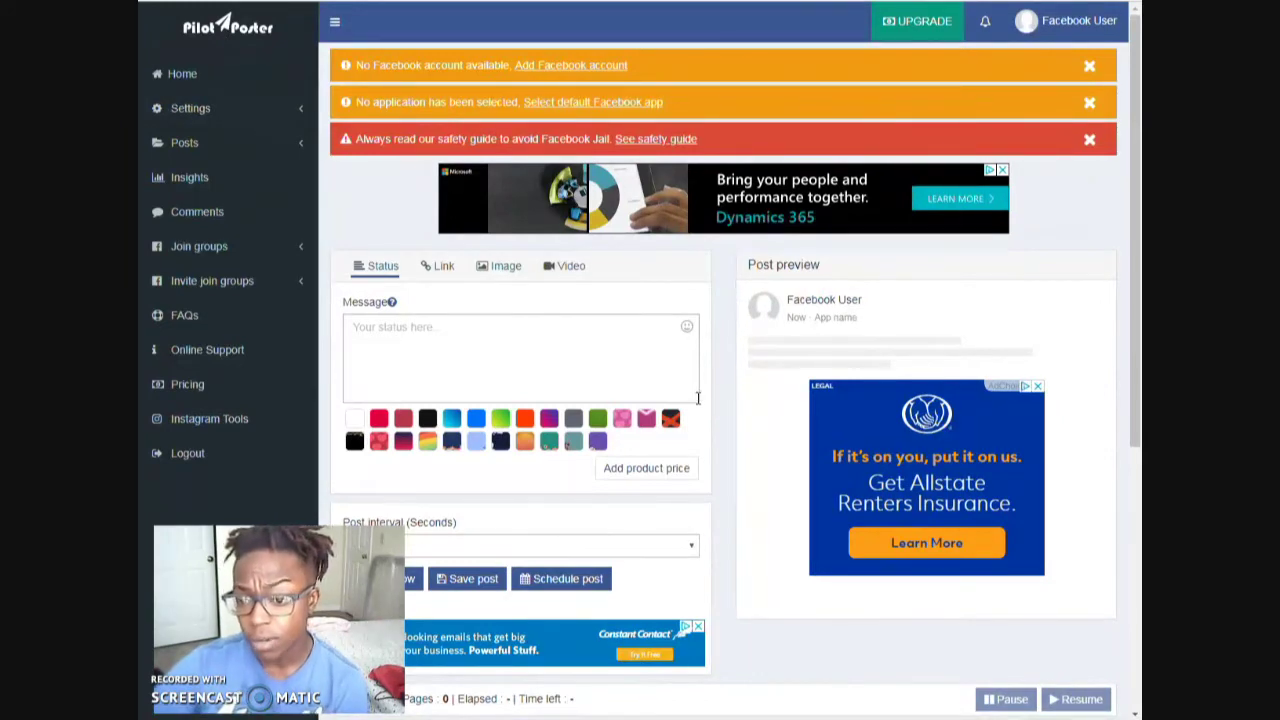
- Scroll down the dashboard and expand the Settings menu in the left sidebar
drag(1138, 225, 1135, 20)
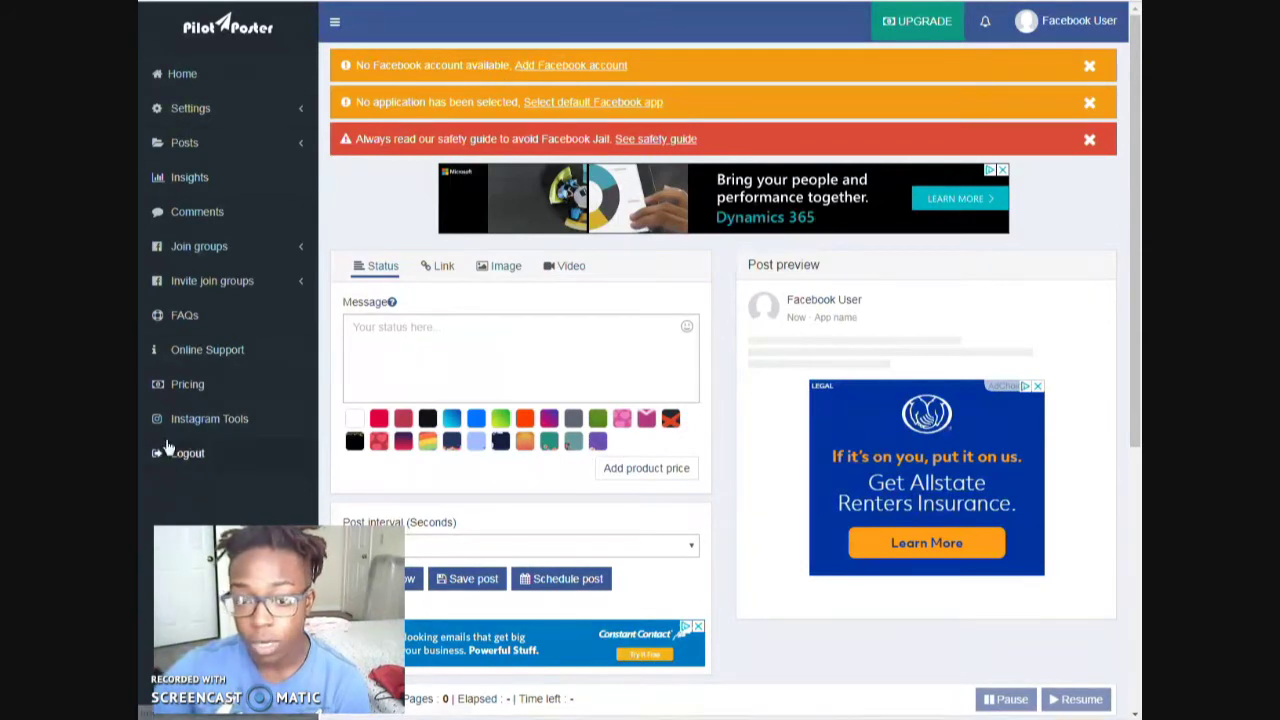
click(193, 110)
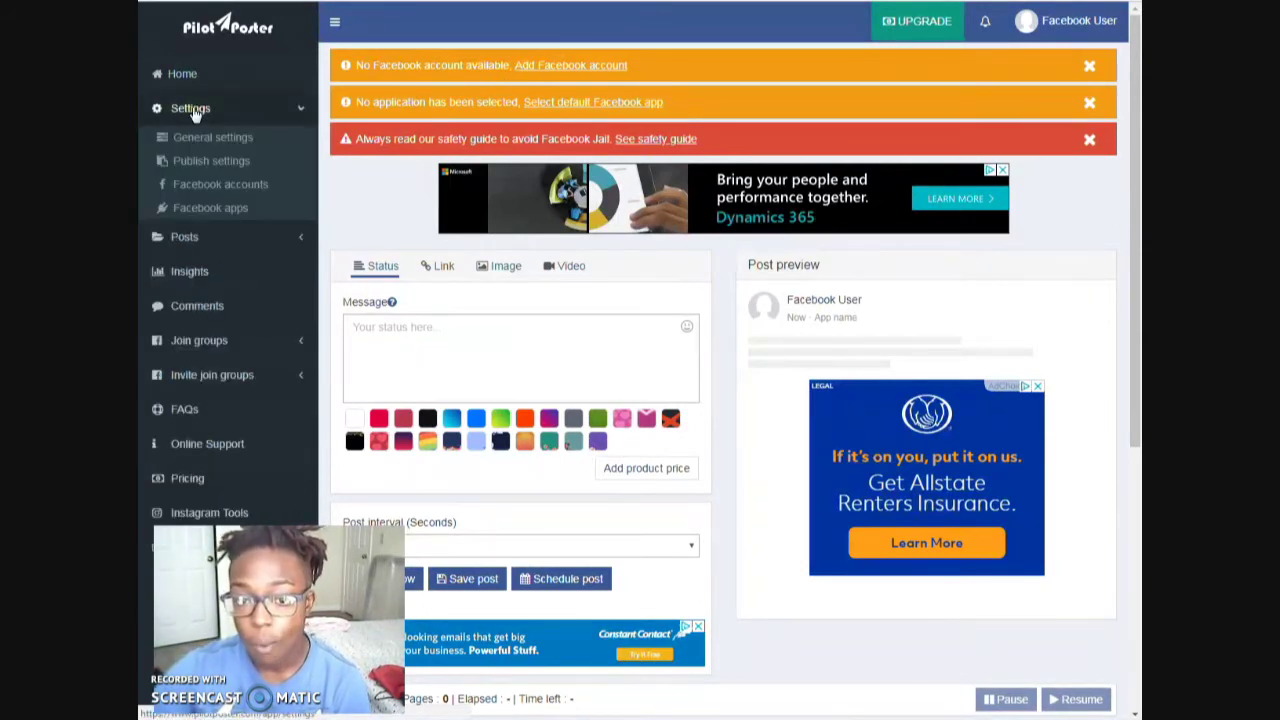
- Open the Facebook accounts settings page and switch on Load my groups
click(229, 182)
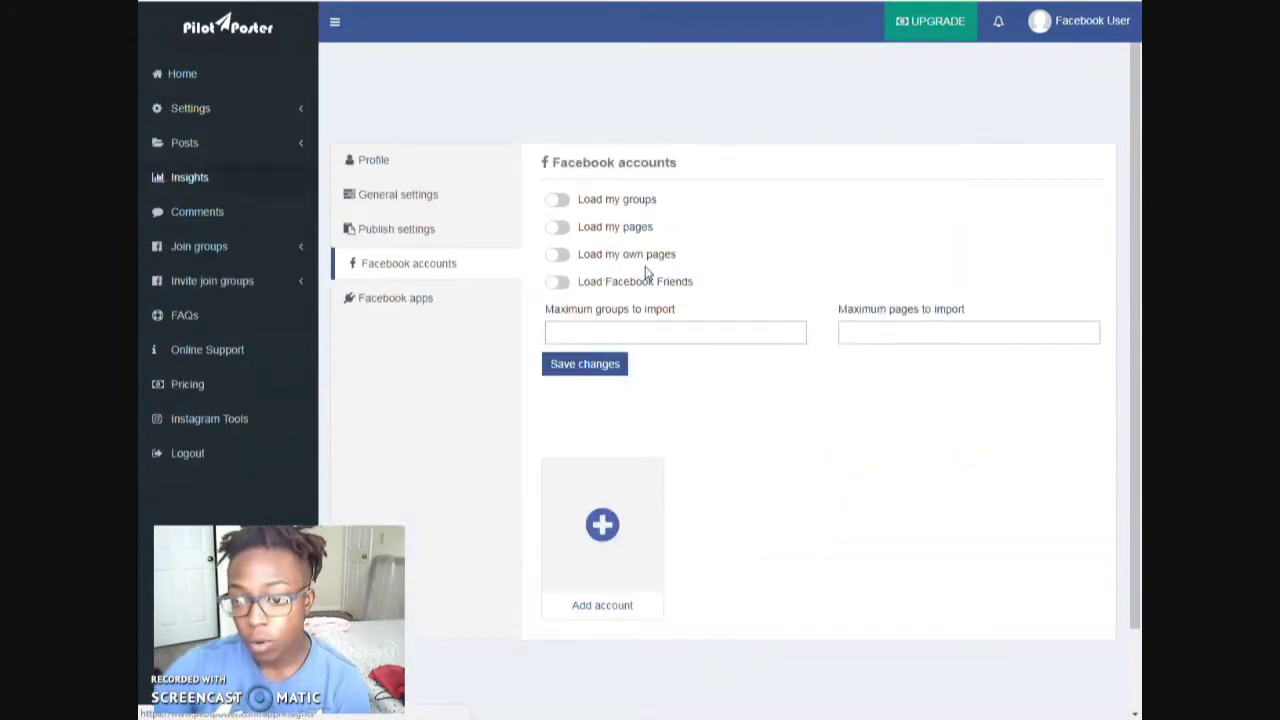
click(617, 534)
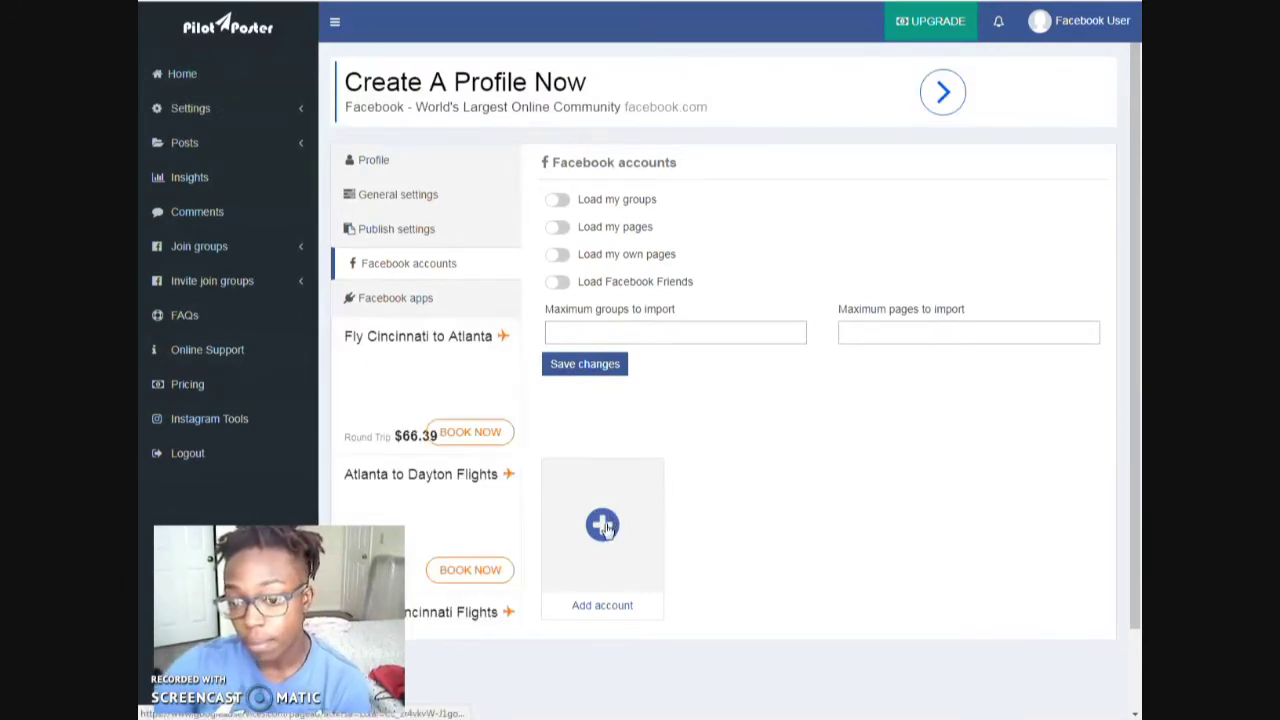
click(605, 526)
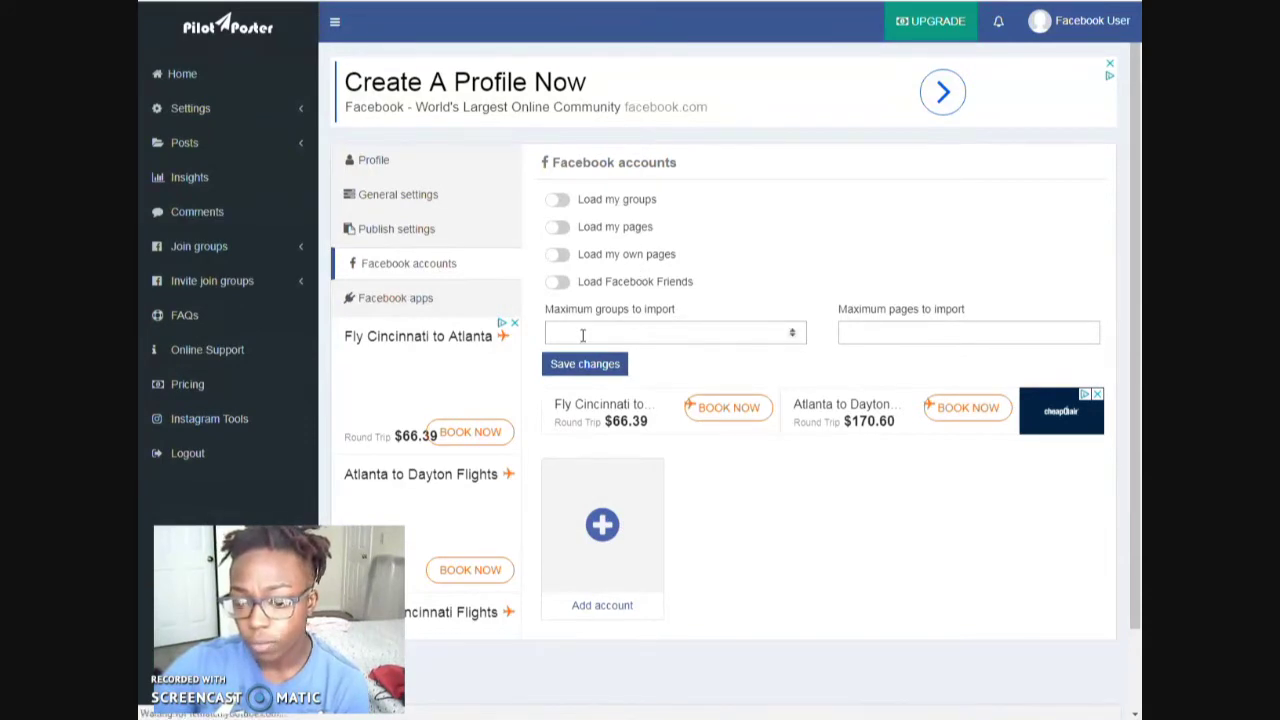
click(558, 201)
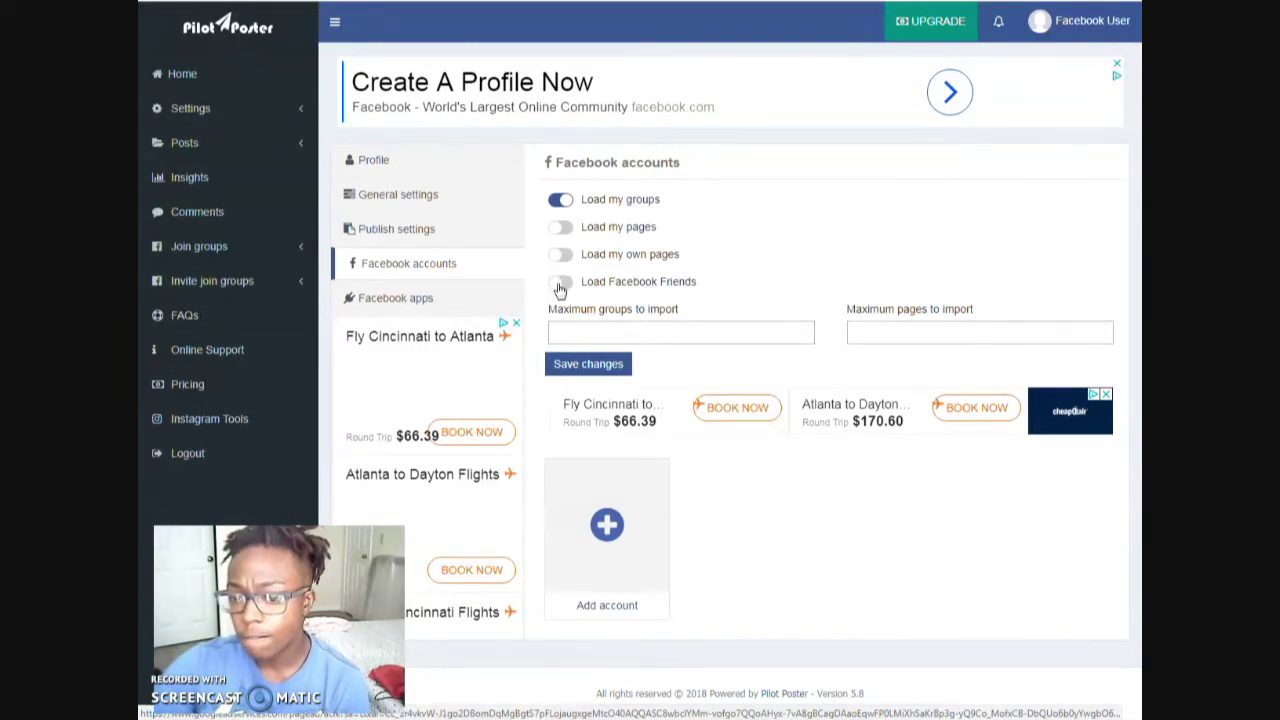
- Turn on Load my pages, own pages and friends, set limits 2500 groups and 1000 pages, and save
click(560, 227)
click(561, 258)
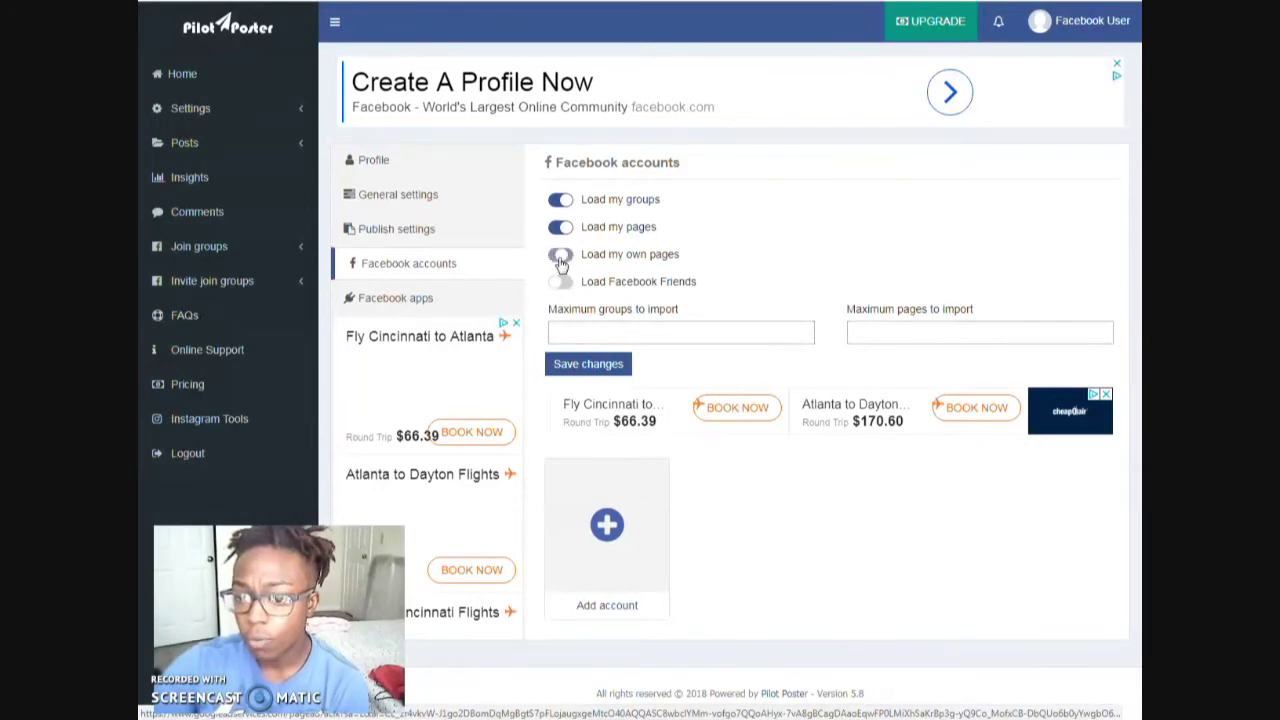
click(562, 284)
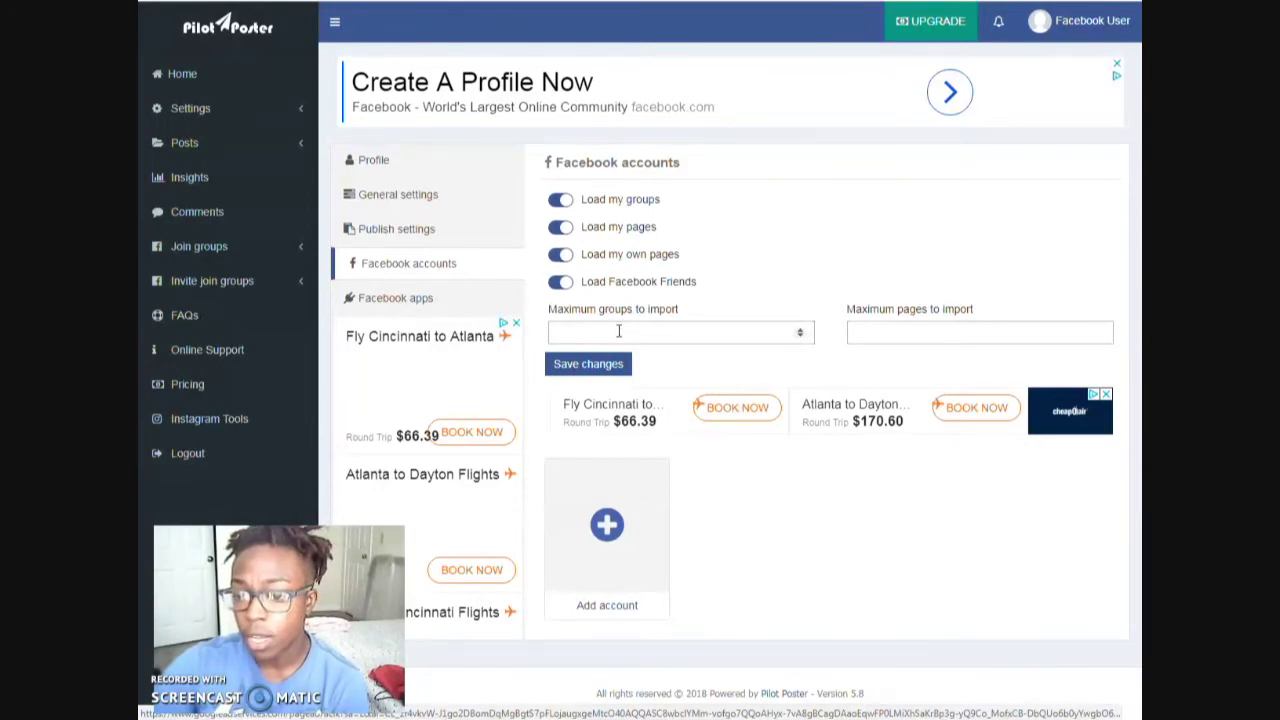
click(619, 331)
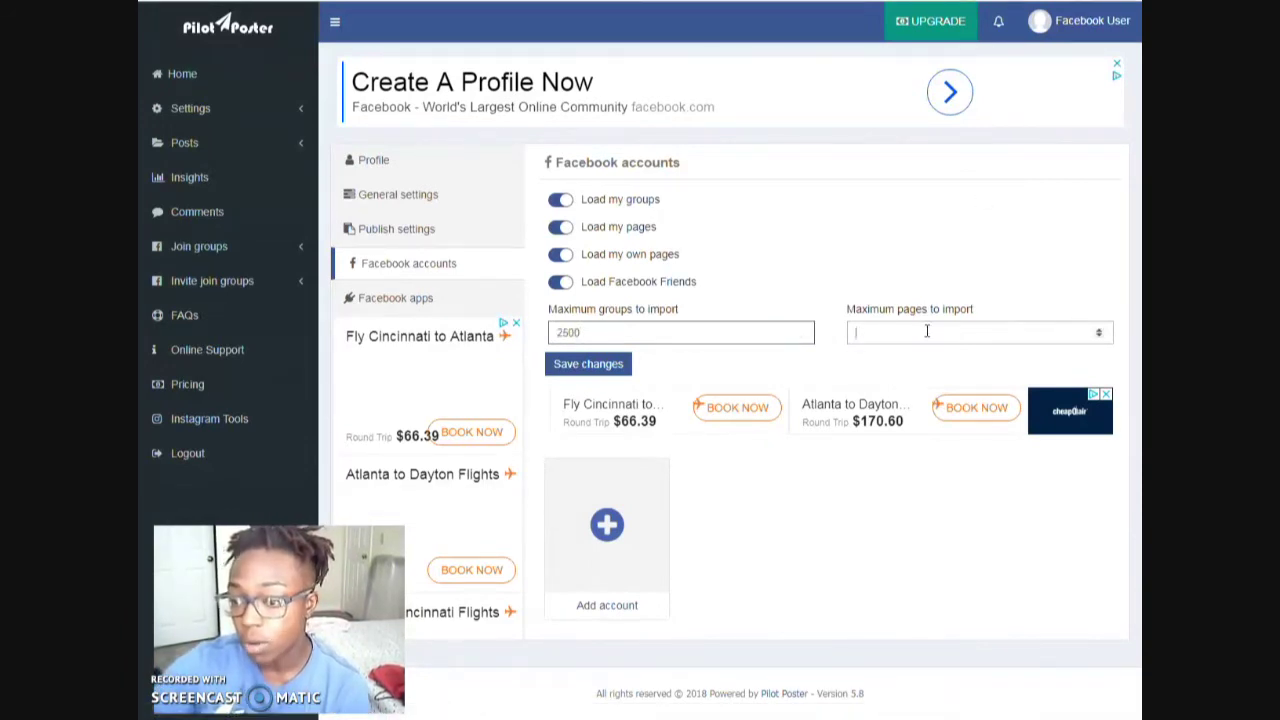
text(100)
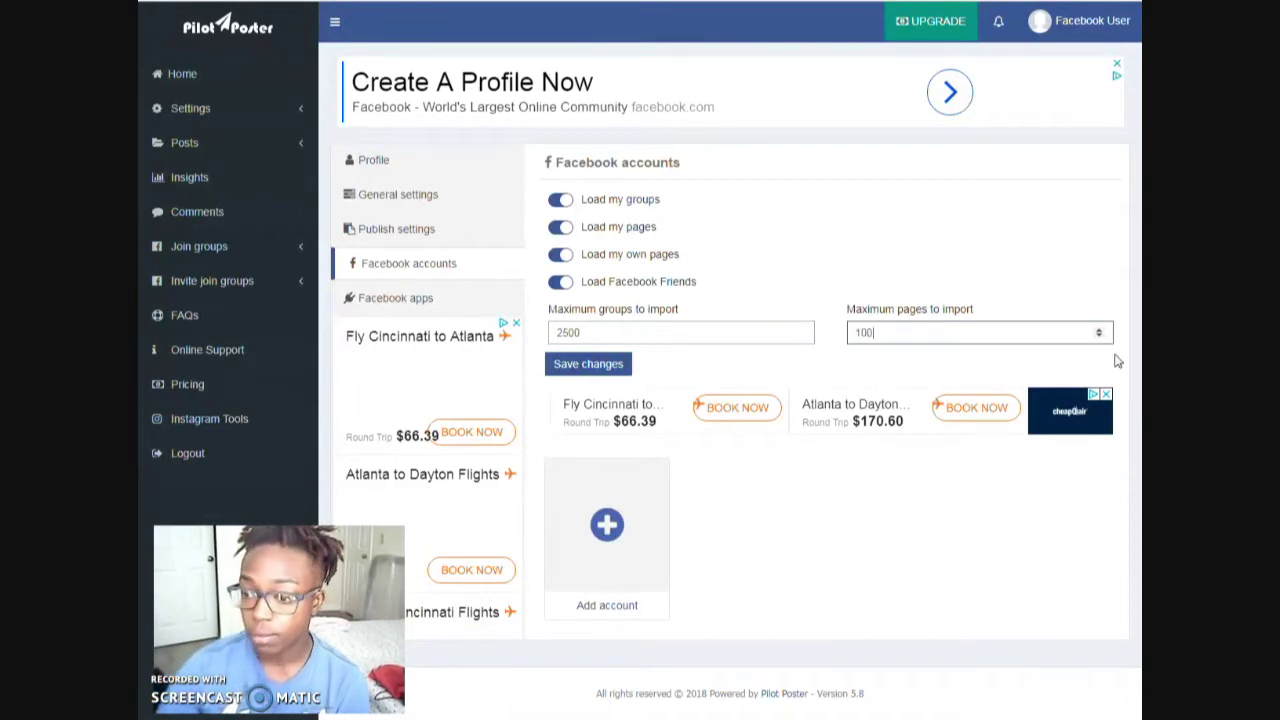
text(0)
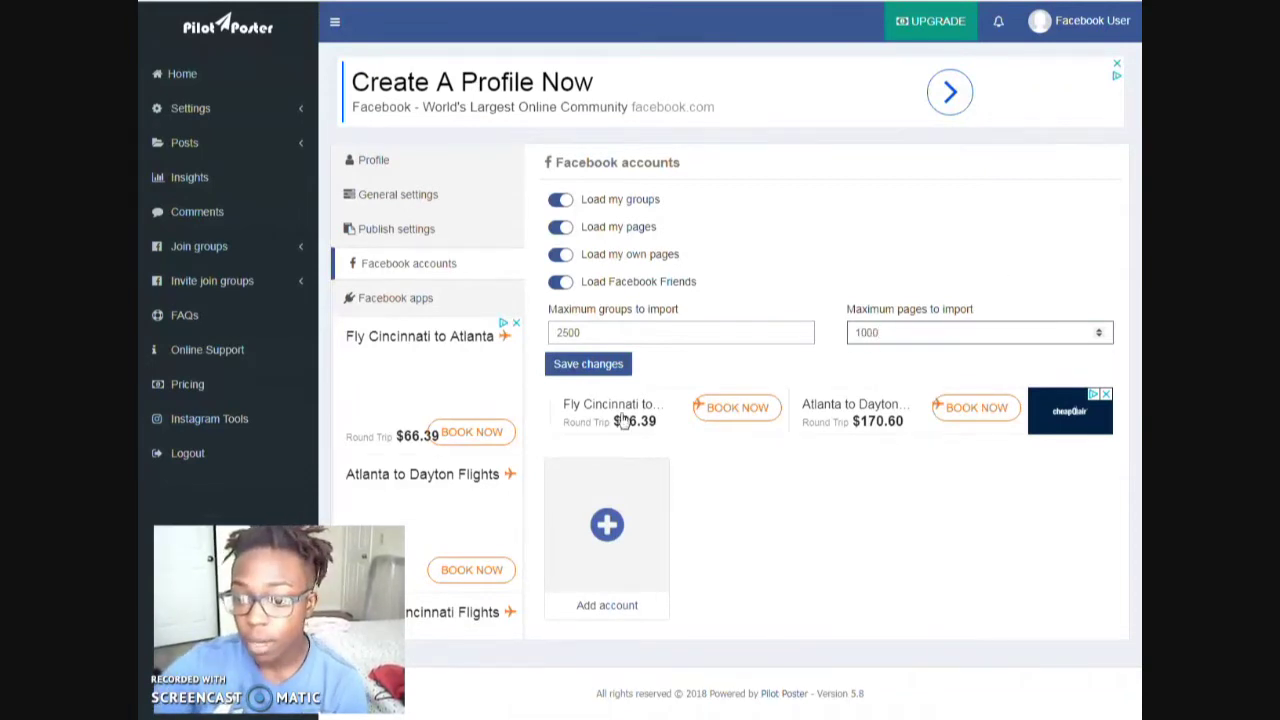
click(594, 363)
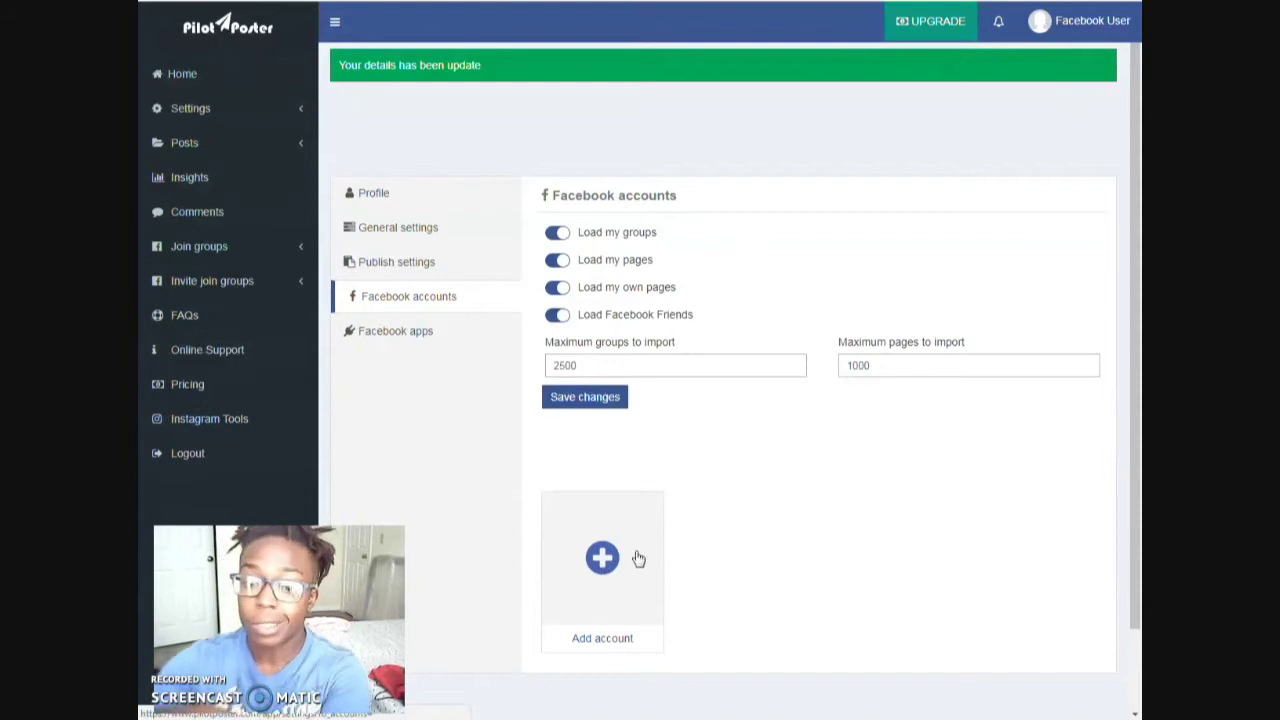
- Open the Add/Update Facebook account dialog from the Add account + tile
click(606, 521)
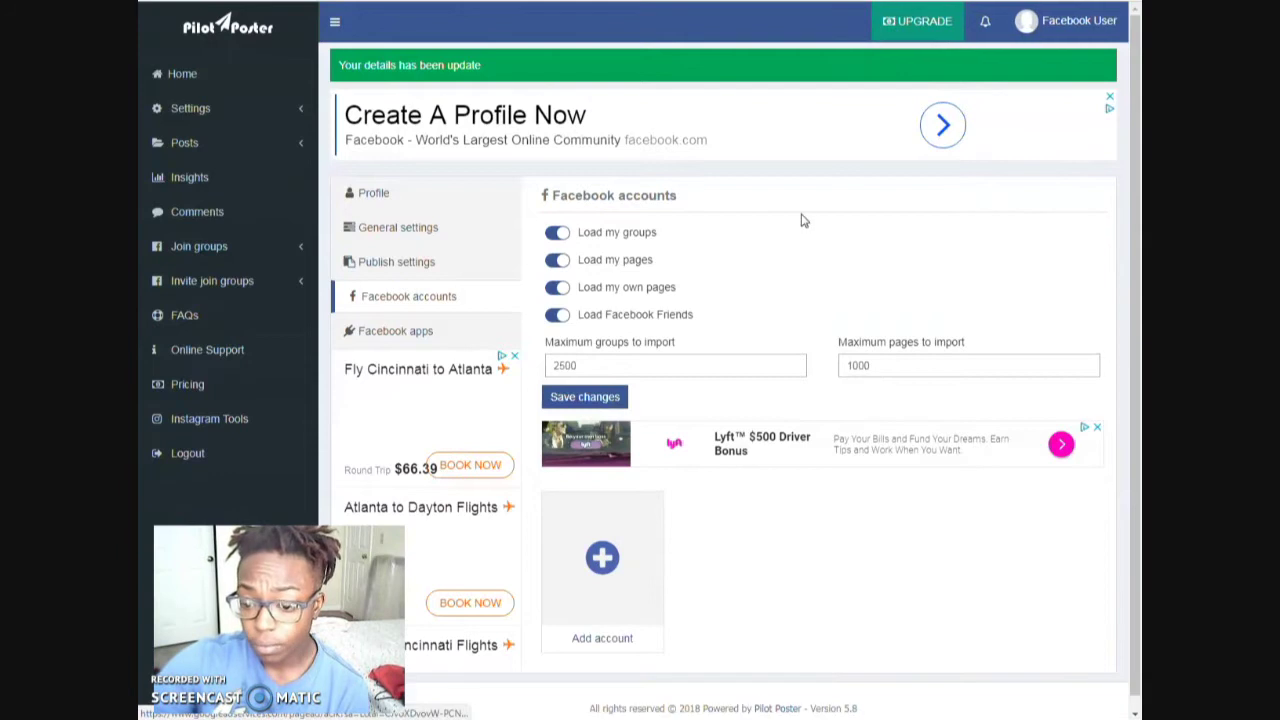
click(602, 557)
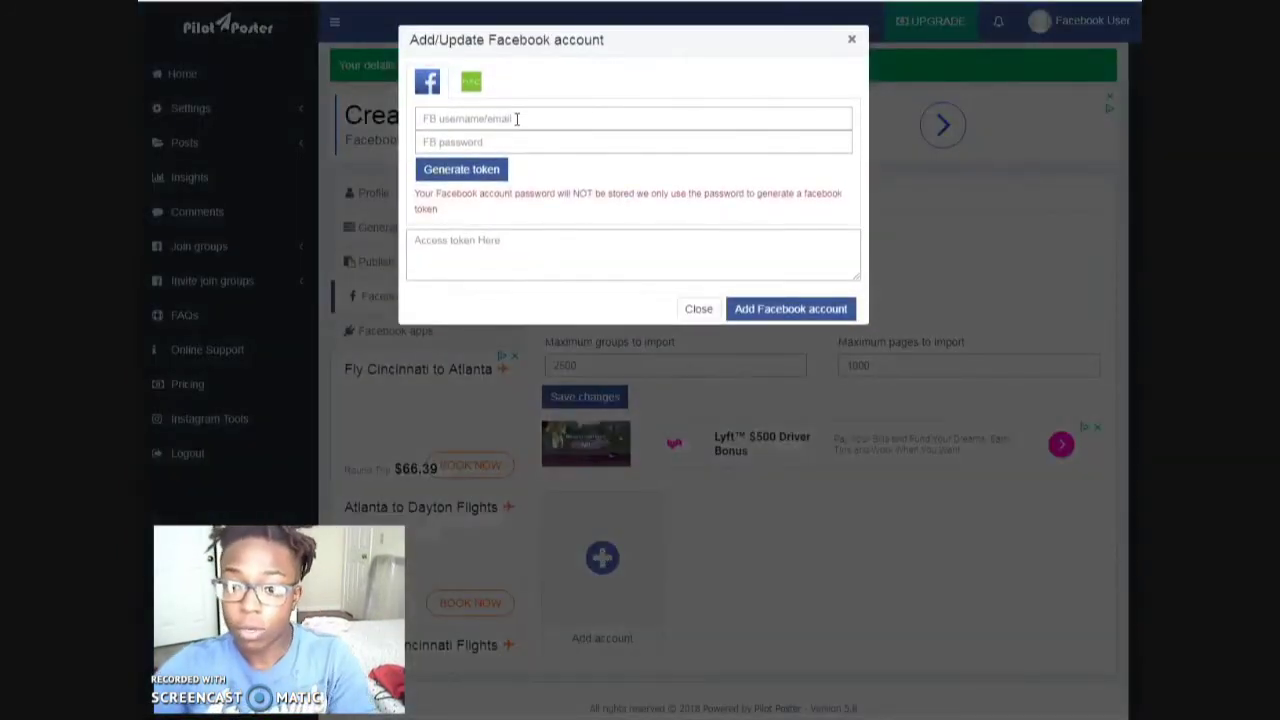
- Fill the Facebook username and password from the saved browser login, then generate the access token
click(516, 118)
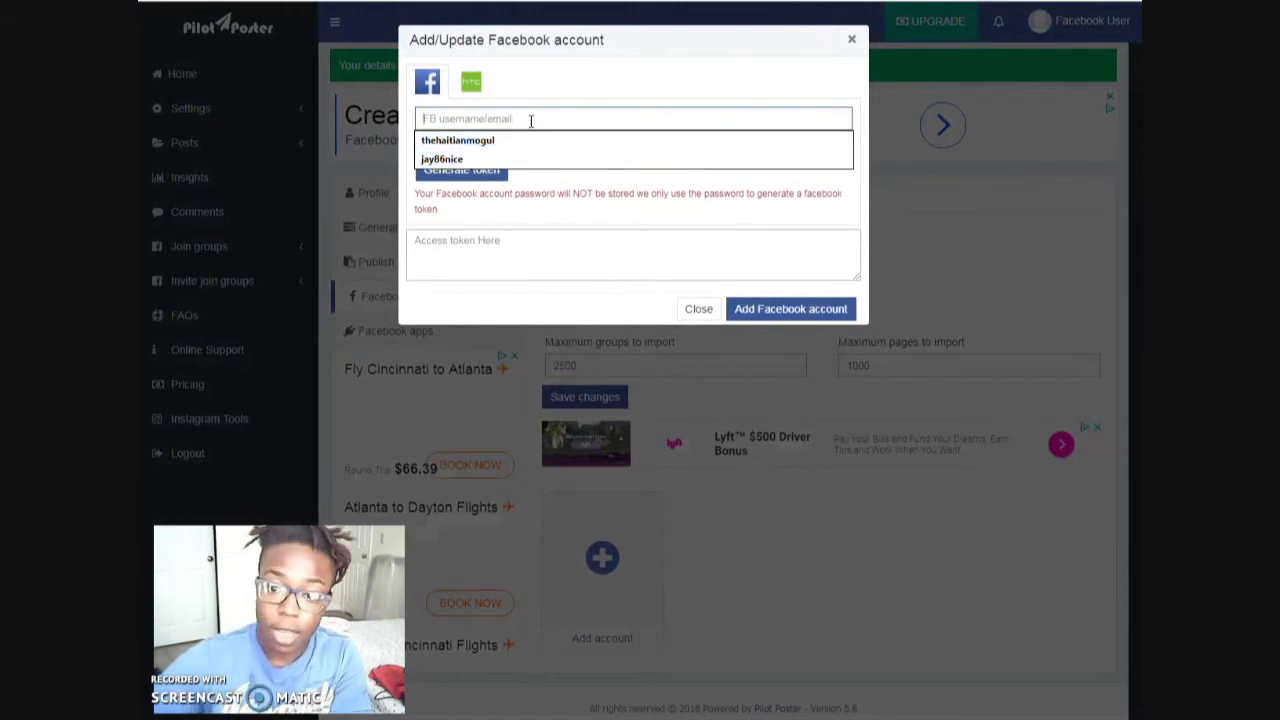
text(j)
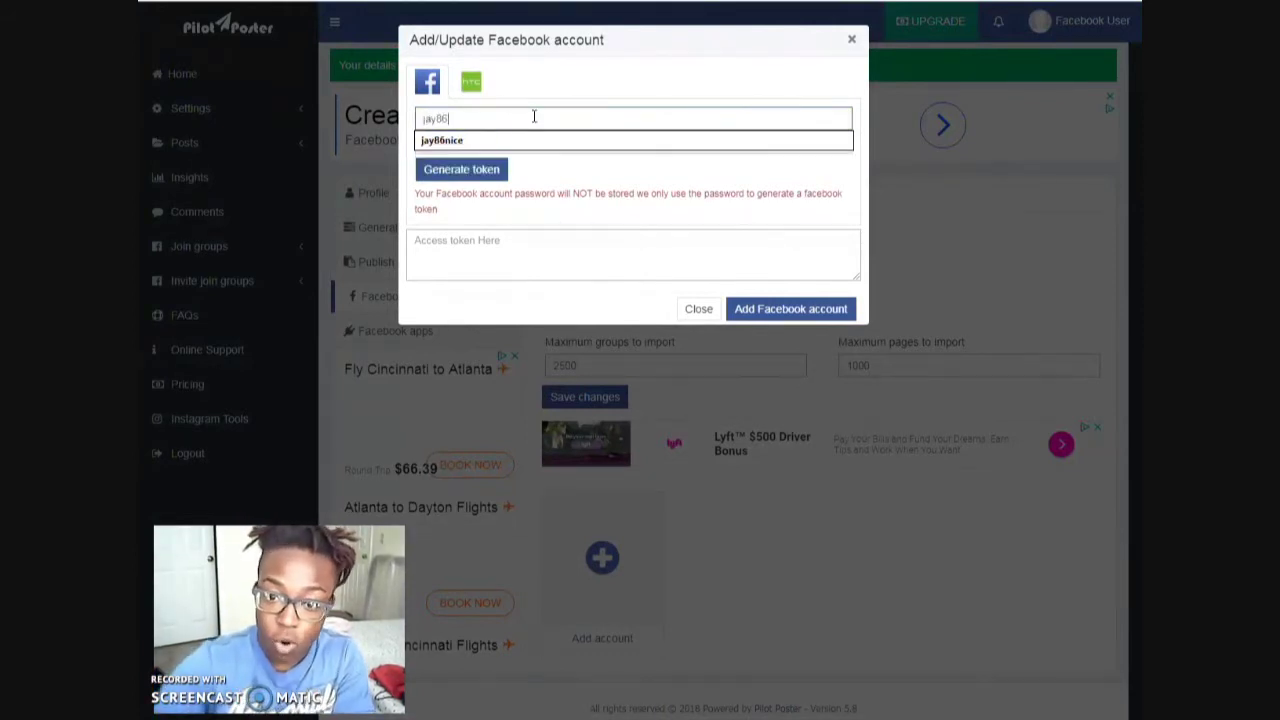
text(ay8)
key(BackSpace)
key(BackSpace)
key(BackSpace)
key(BackSpace)
text(m)
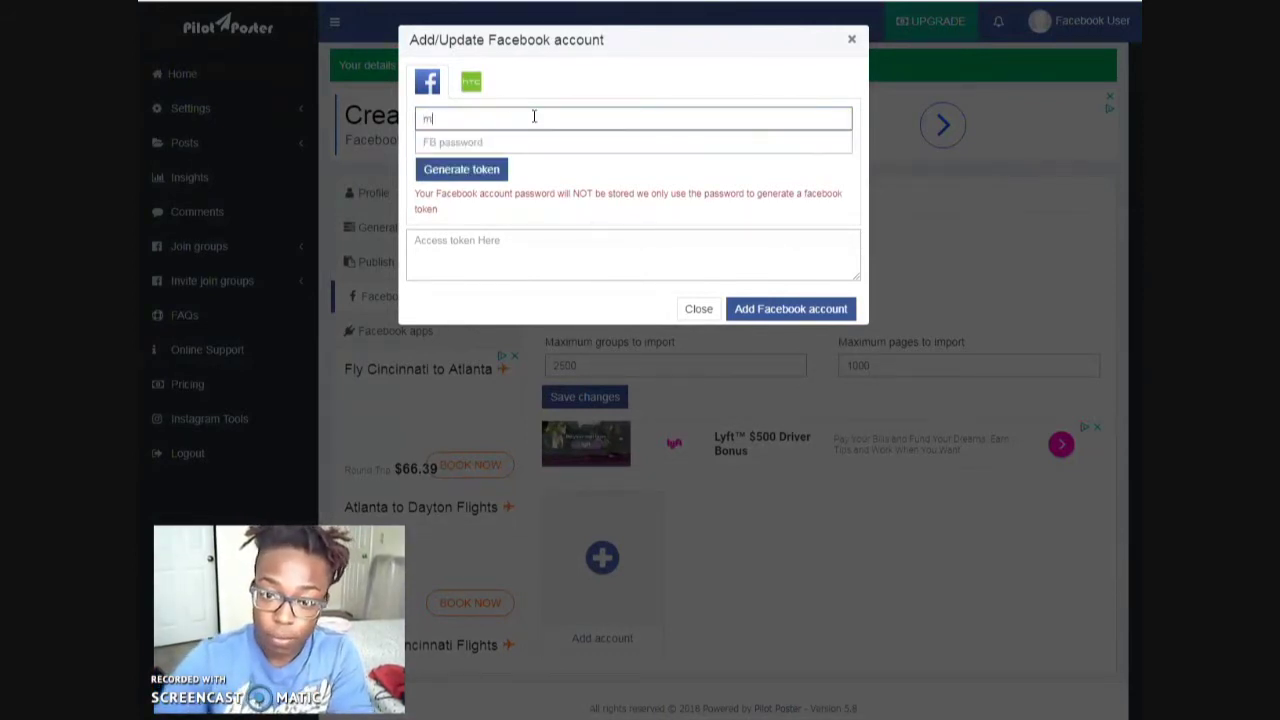
key(BackSpace)
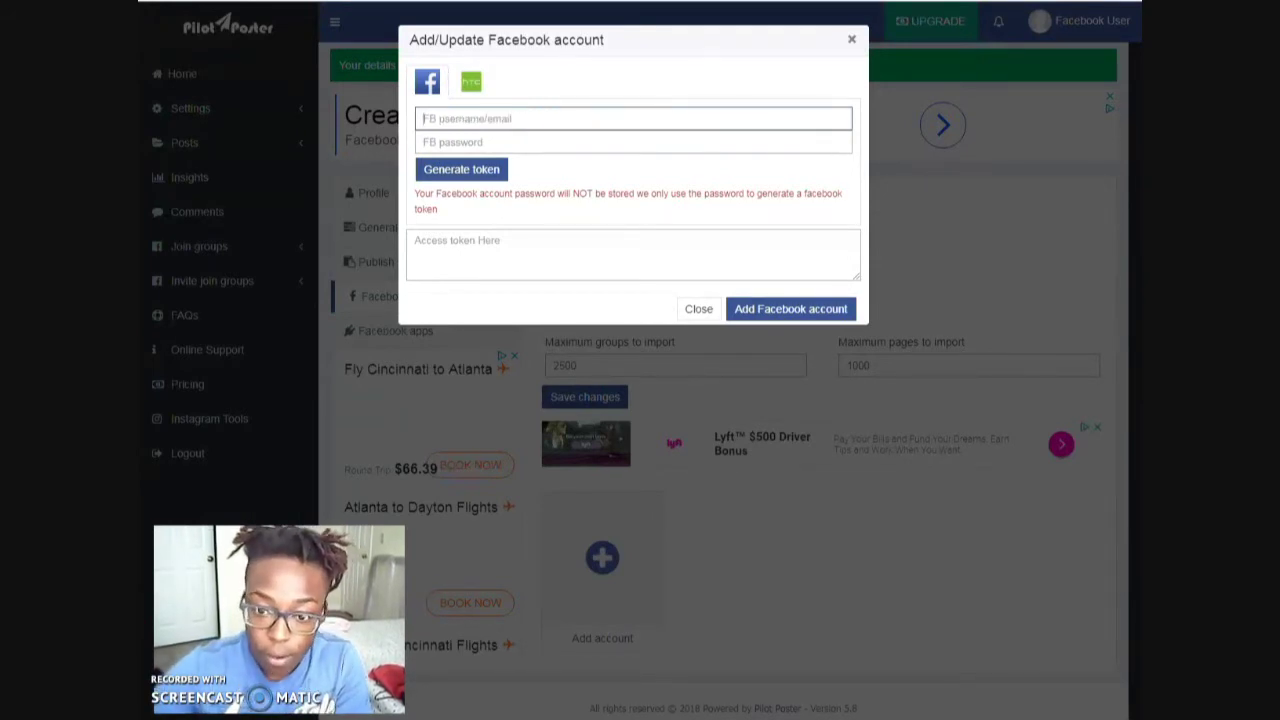
key(Down)
key(Return)
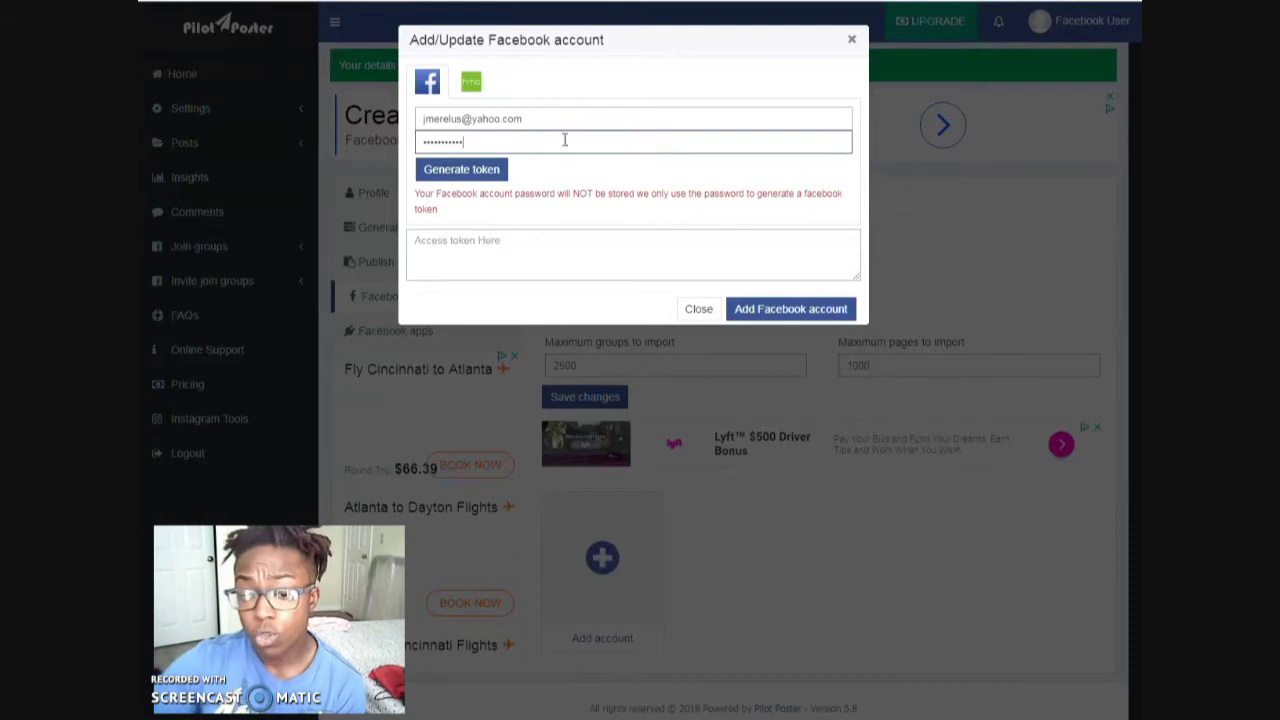
click(465, 172)
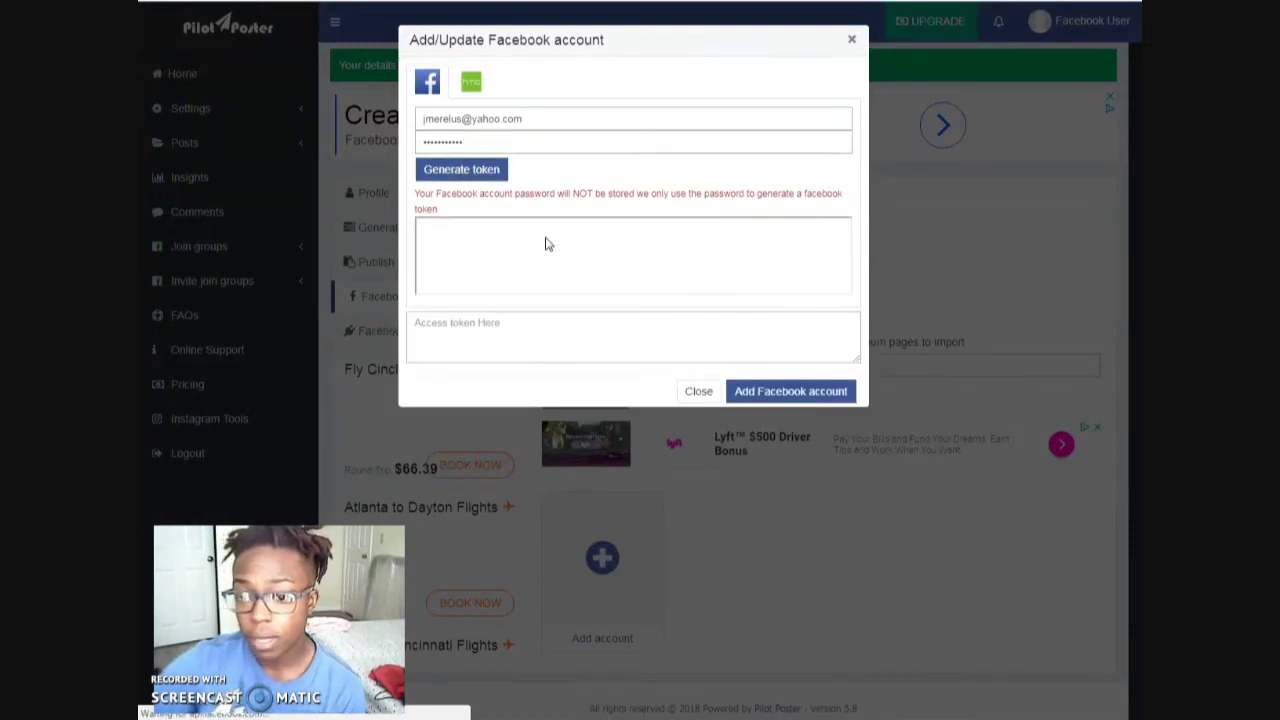
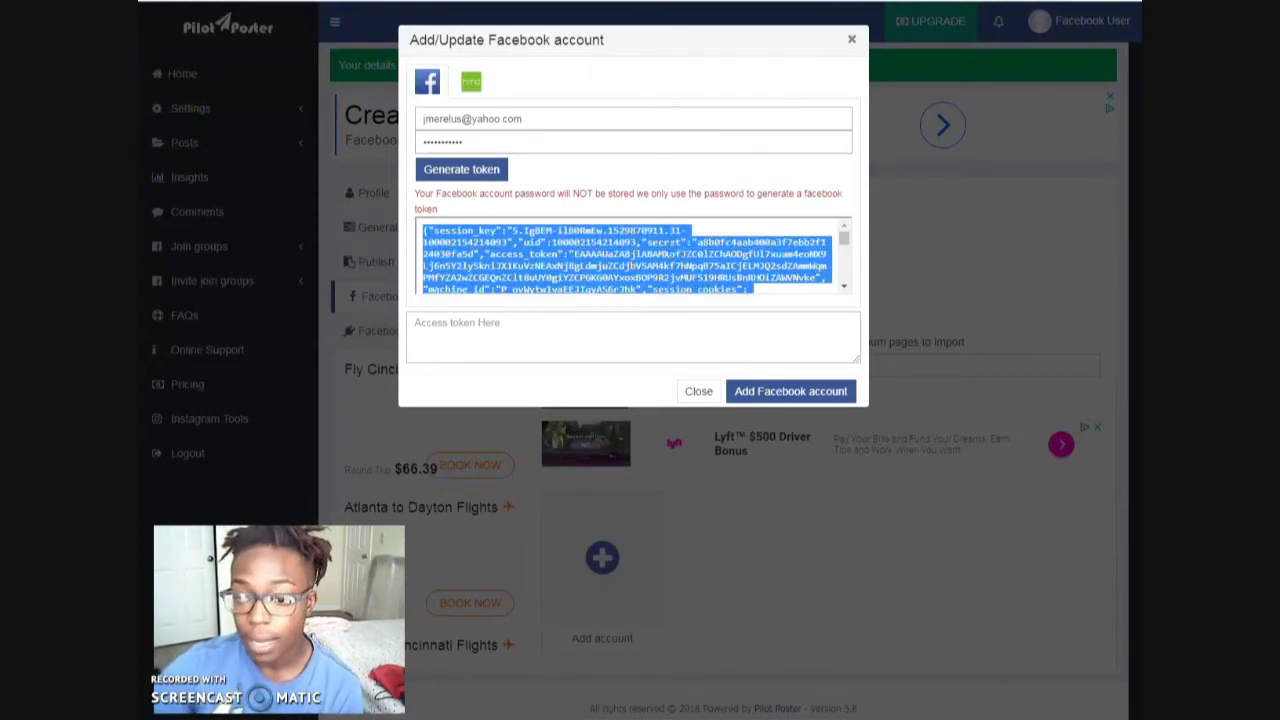
- Paste the copied JSON session token as the access token, add the Facebook account, and close the dialog
click(490, 336)
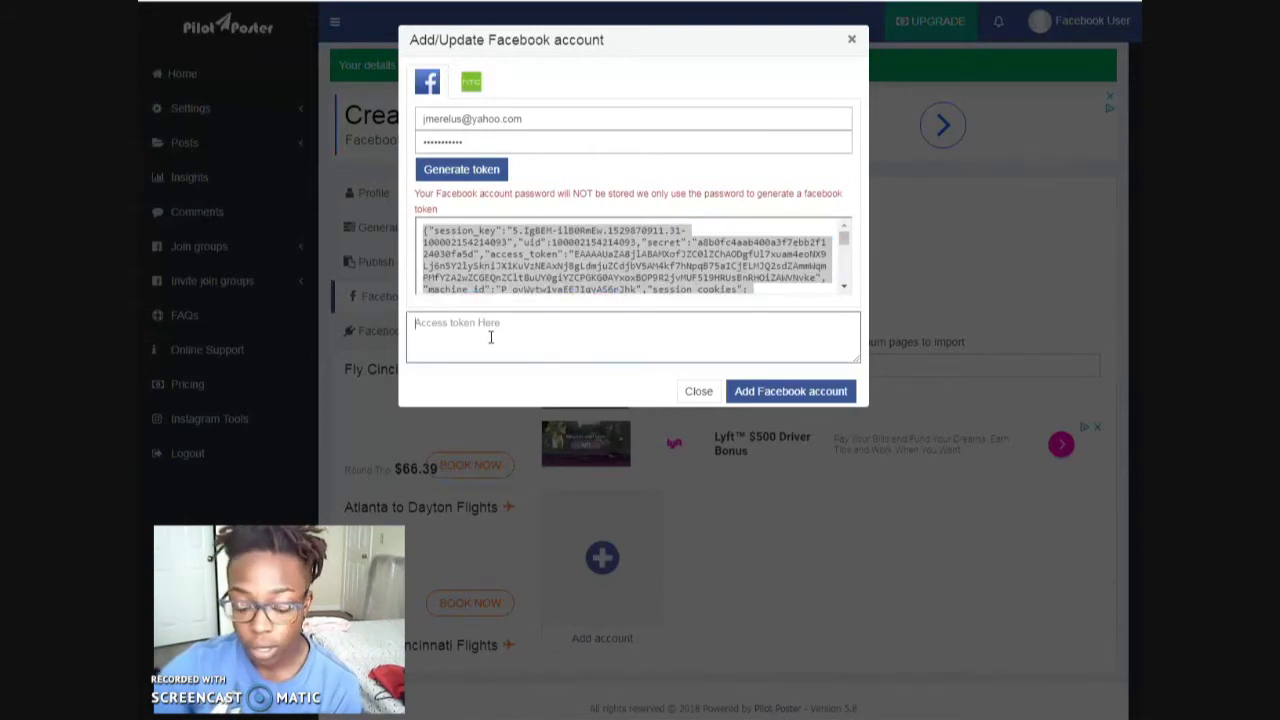
key(ctrl+v)
click(823, 390)
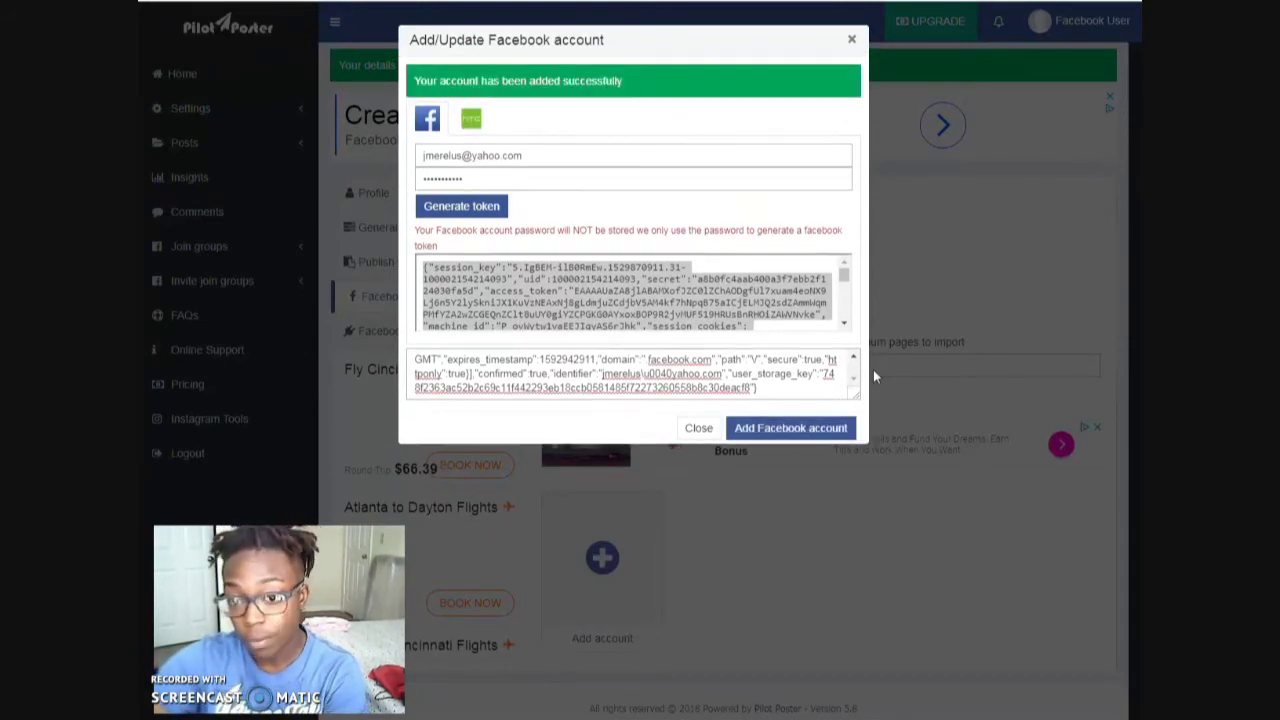
click(700, 428)
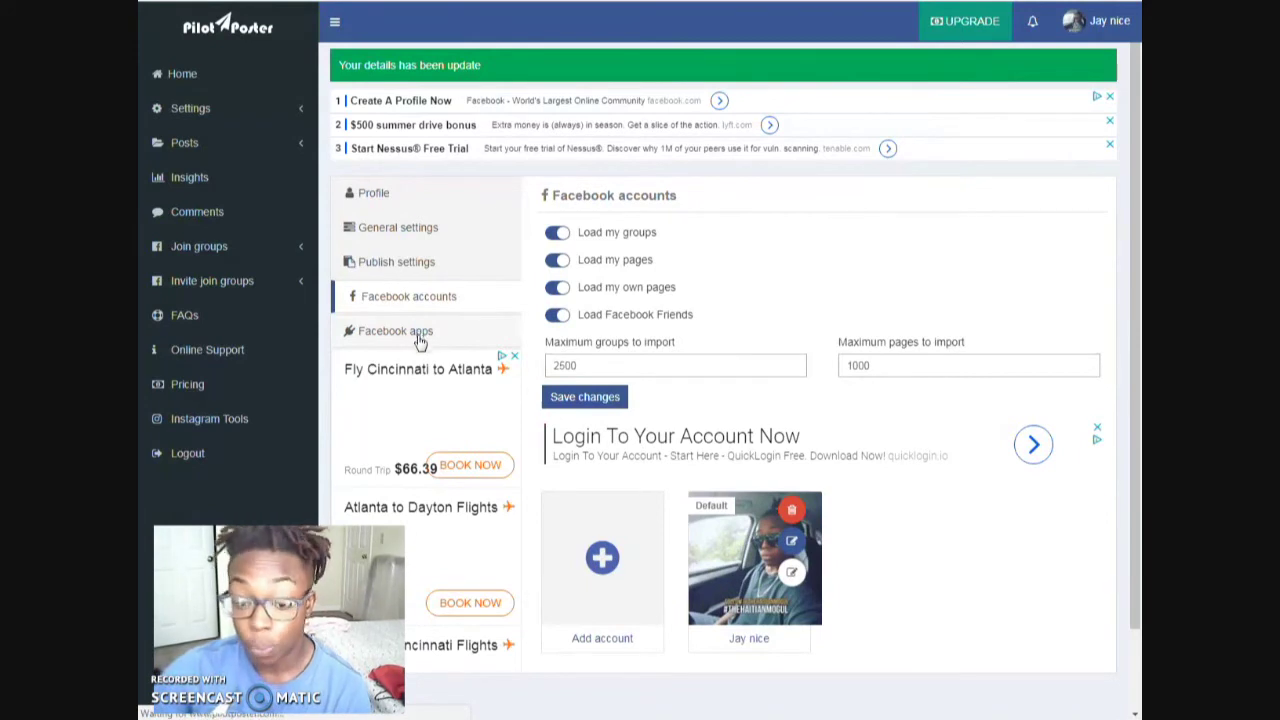
- Deauthenticate the Facebook for Android app from the Facebook apps settings
click(420, 342)
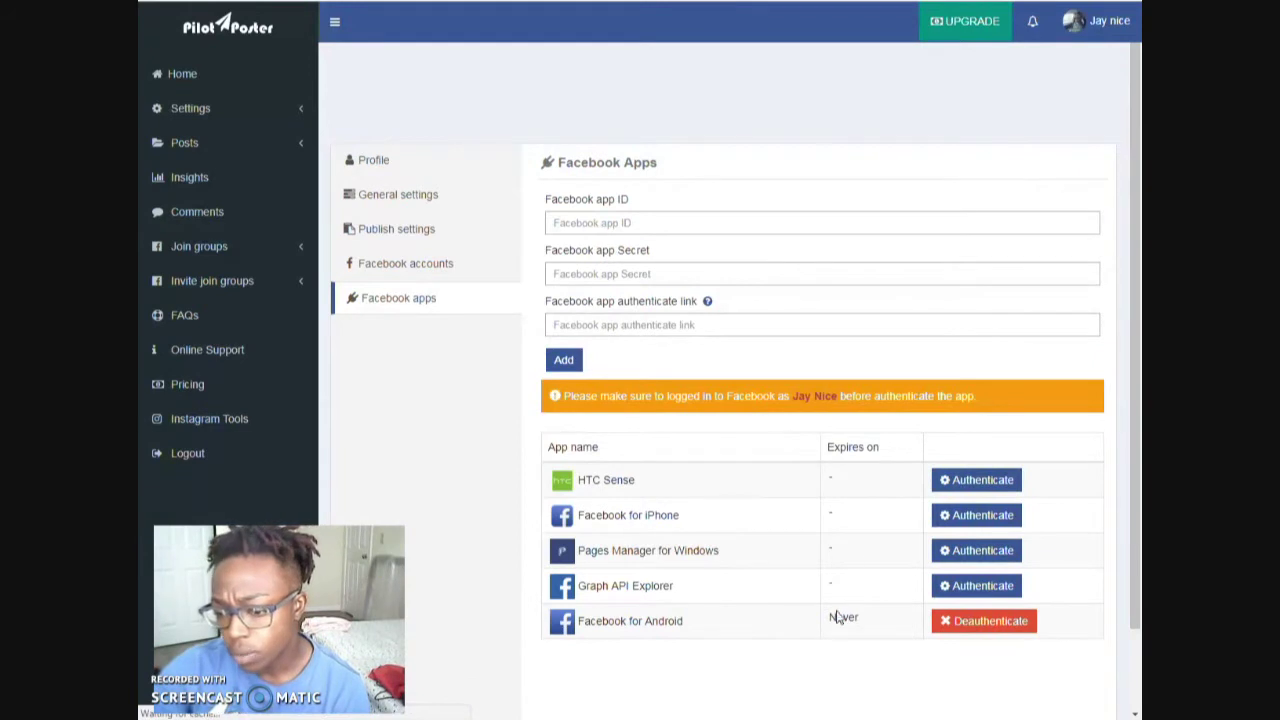
scroll(622, 630, down, 1)
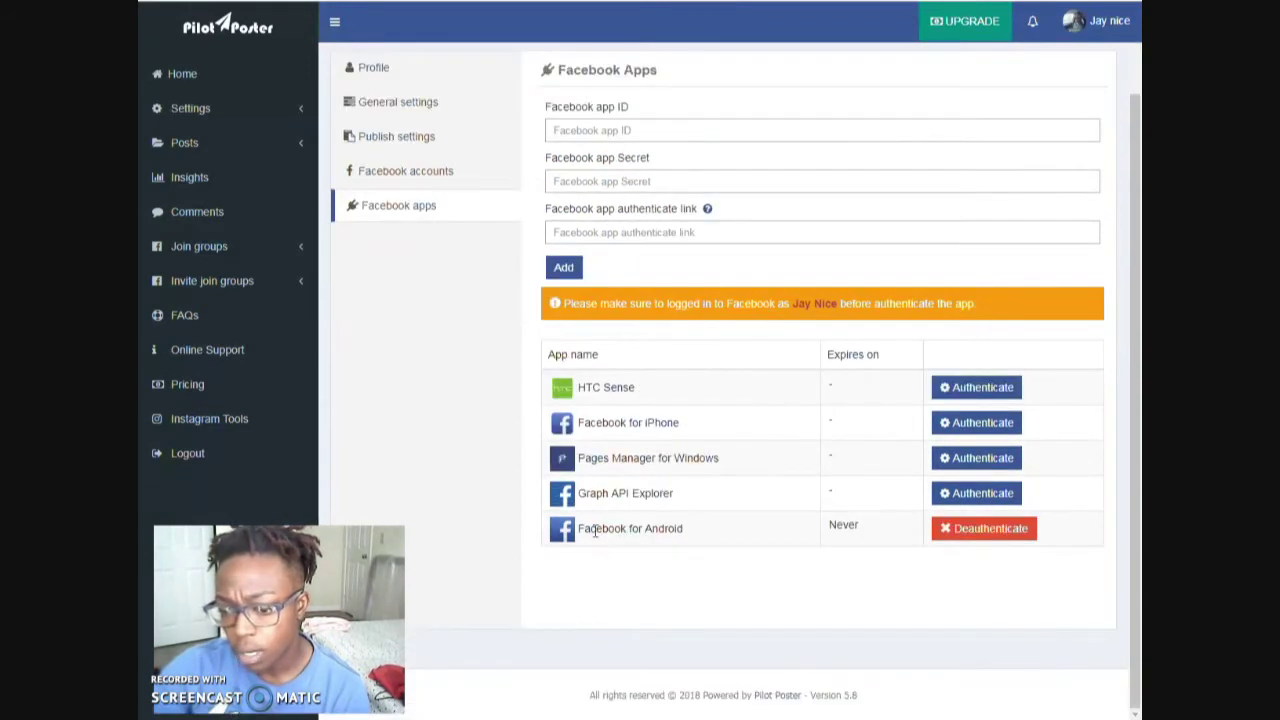
click(985, 531)
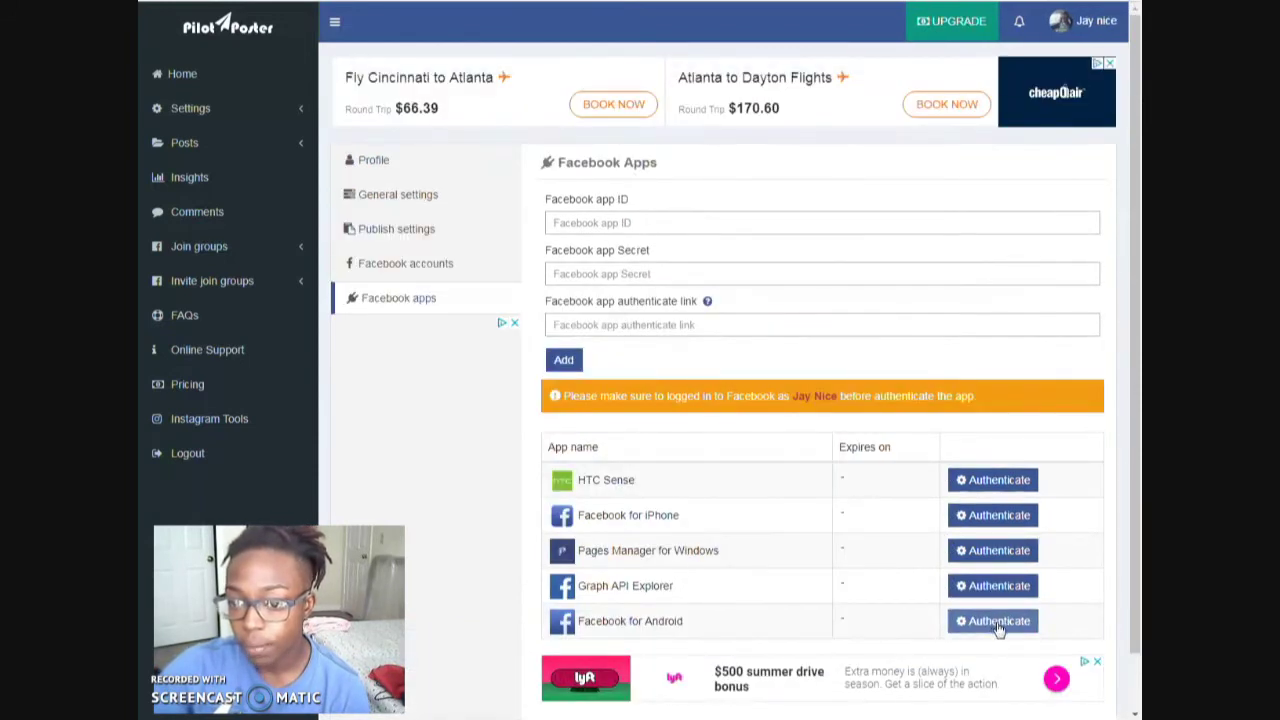
- Start authenticating Facebook for Android, enter the Facebook account's e-mail and password, and generate a token
click(996, 622)
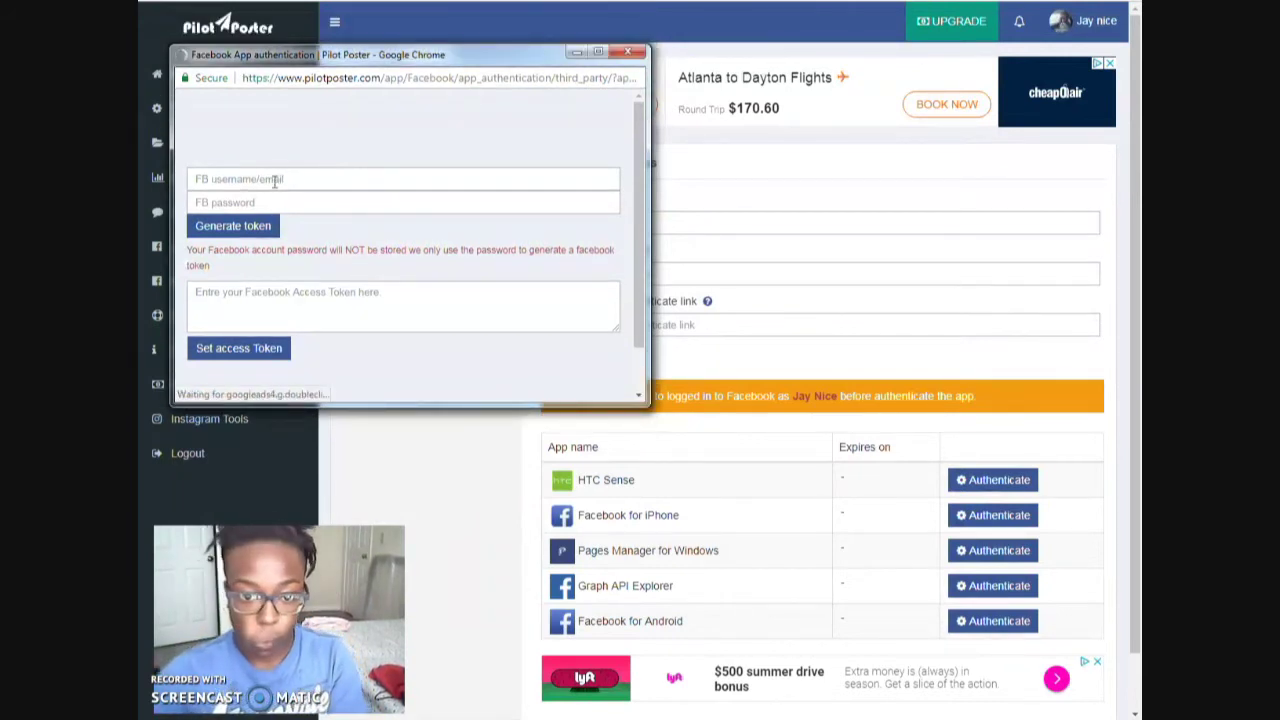
click(274, 181)
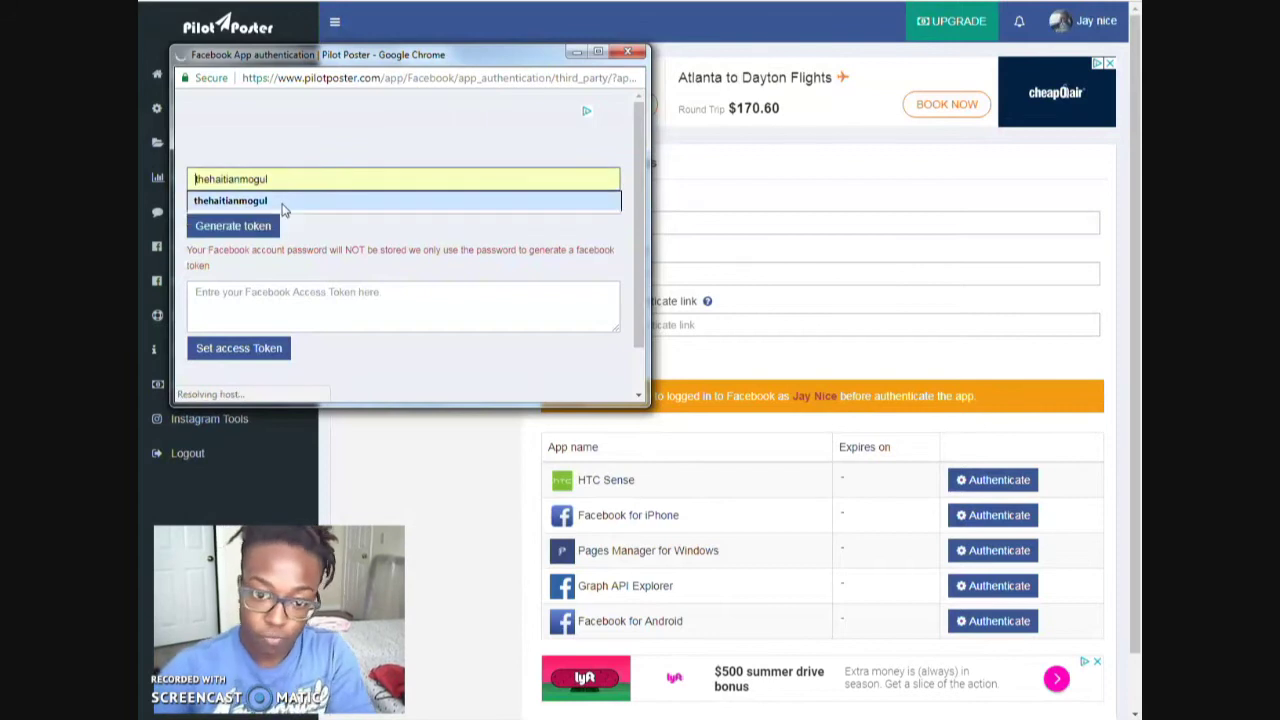
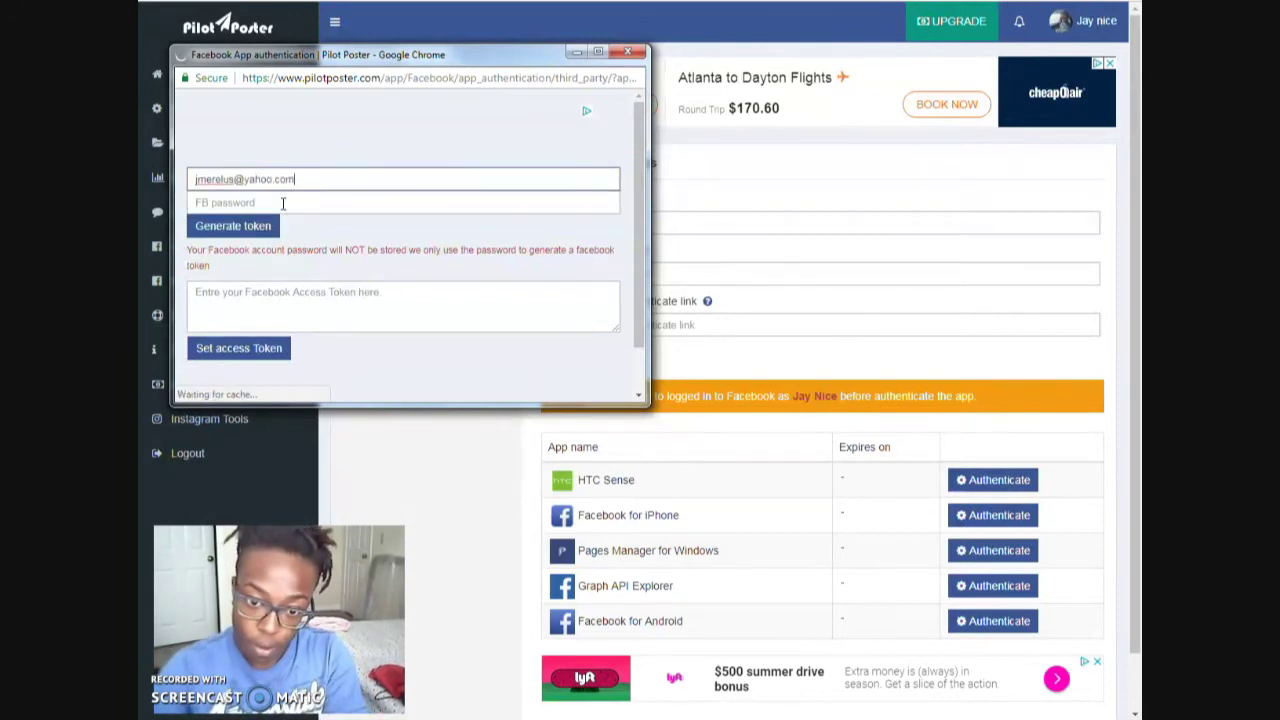
key(Tab)
text(••••••)
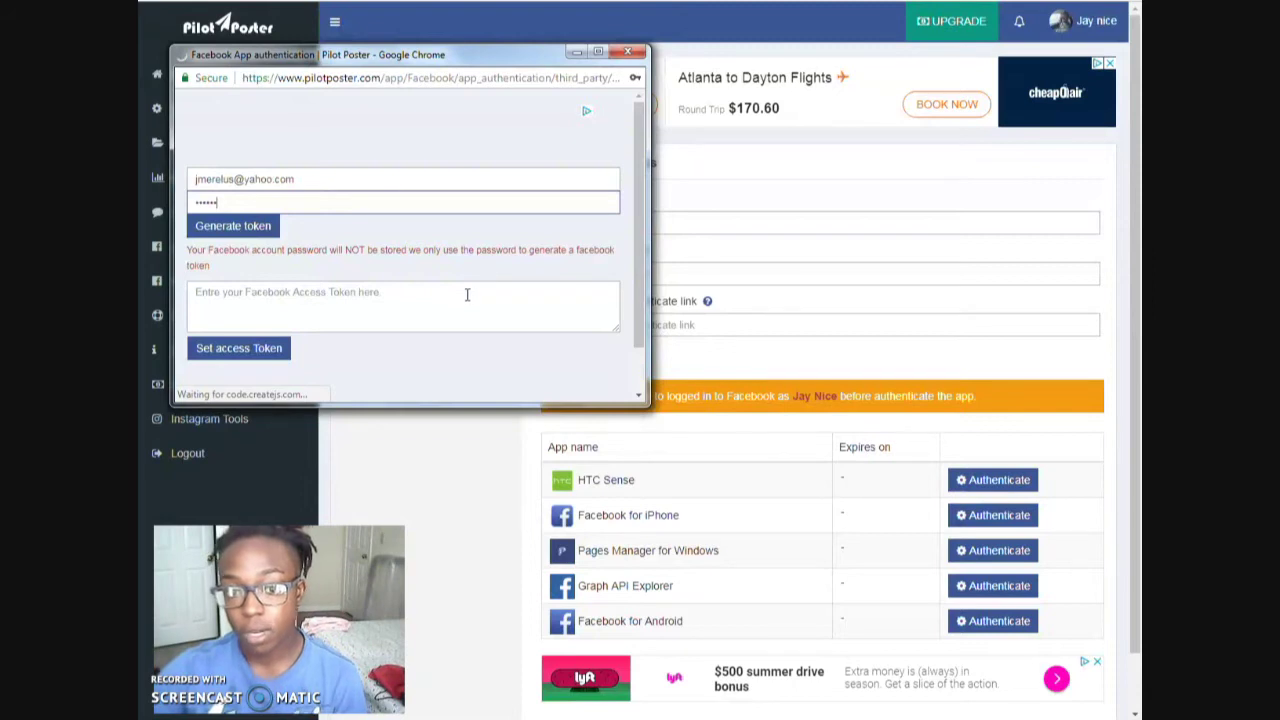
text(•••••)
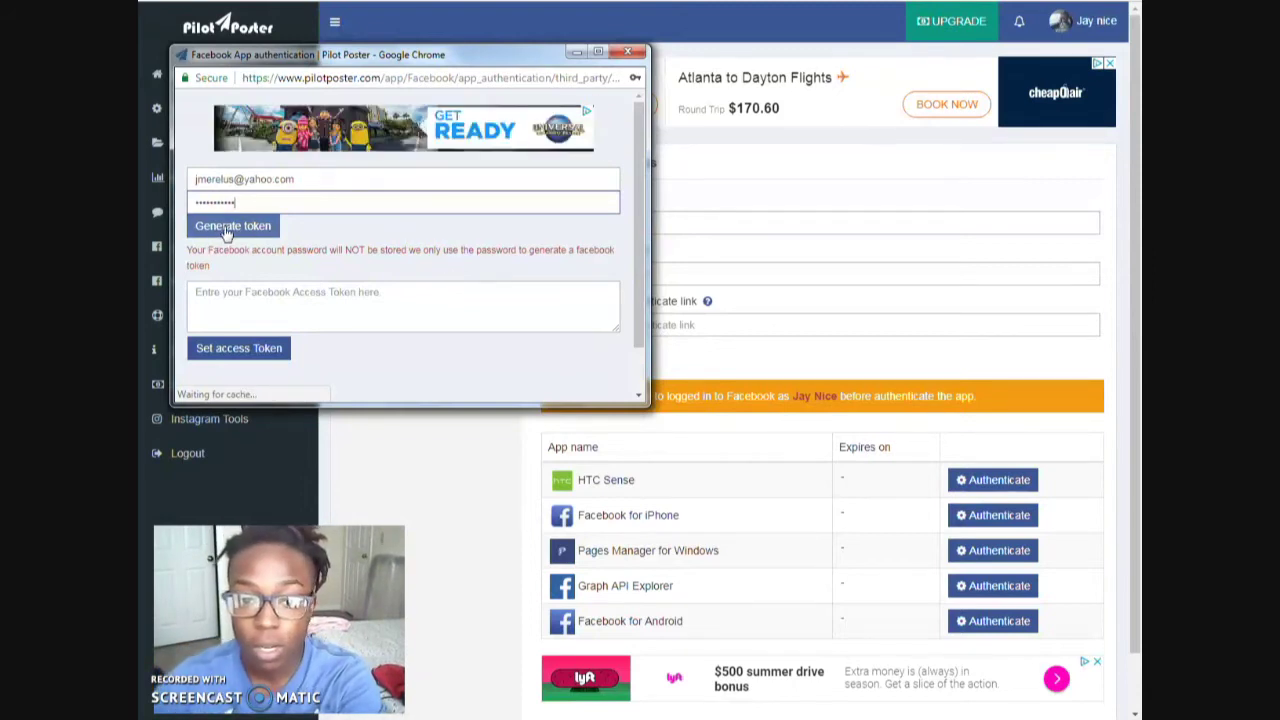
click(229, 227)
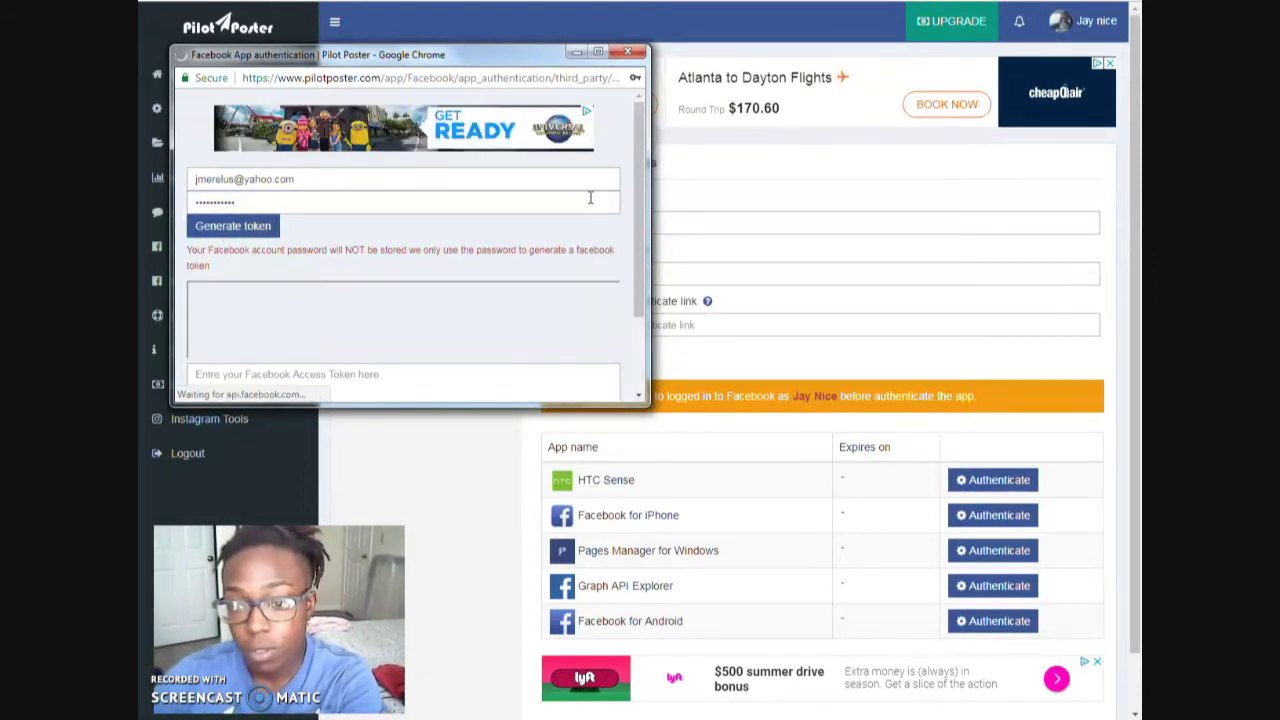
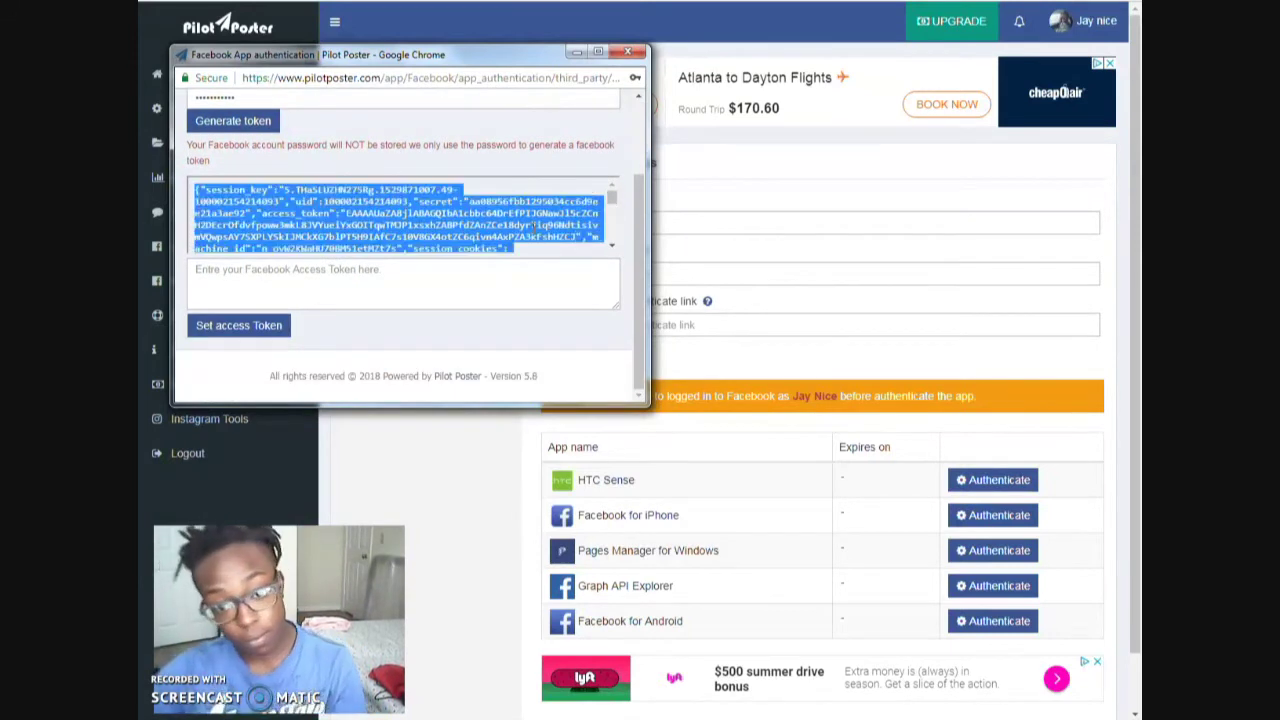
- Place the cursor in the 'Enter your Facebook Access Token here' field to paste the generated token
click(358, 281)
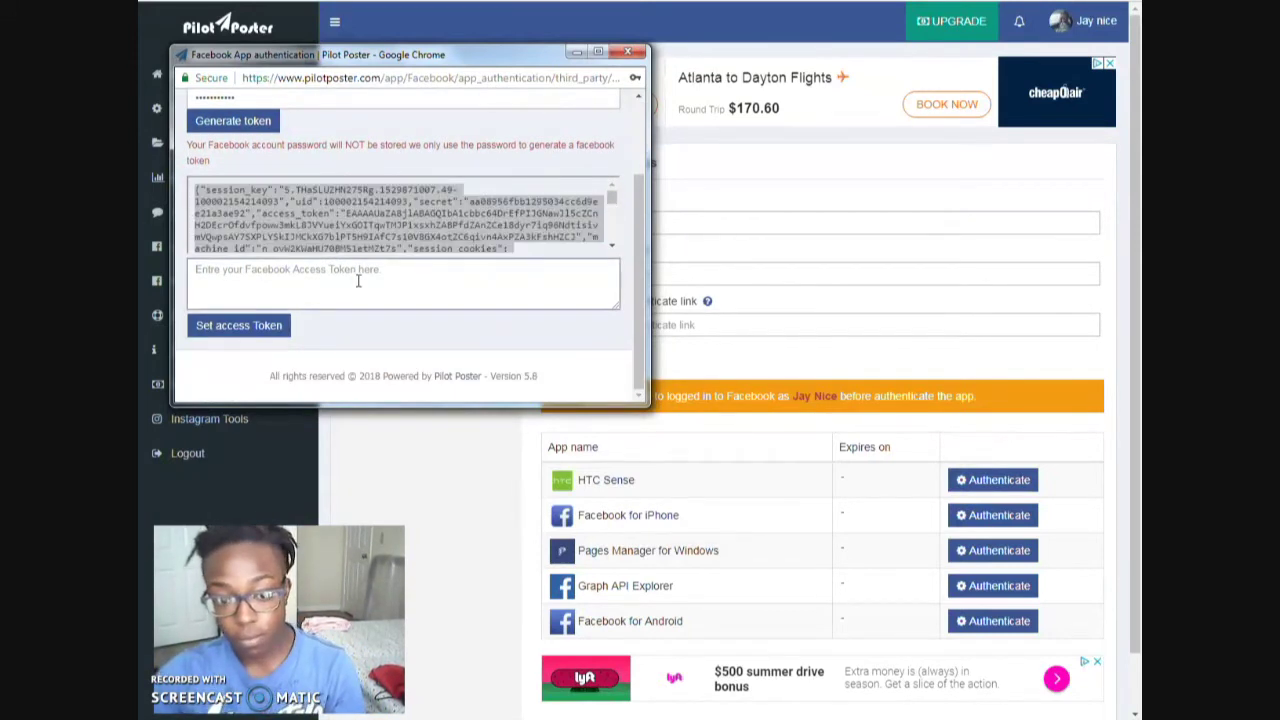
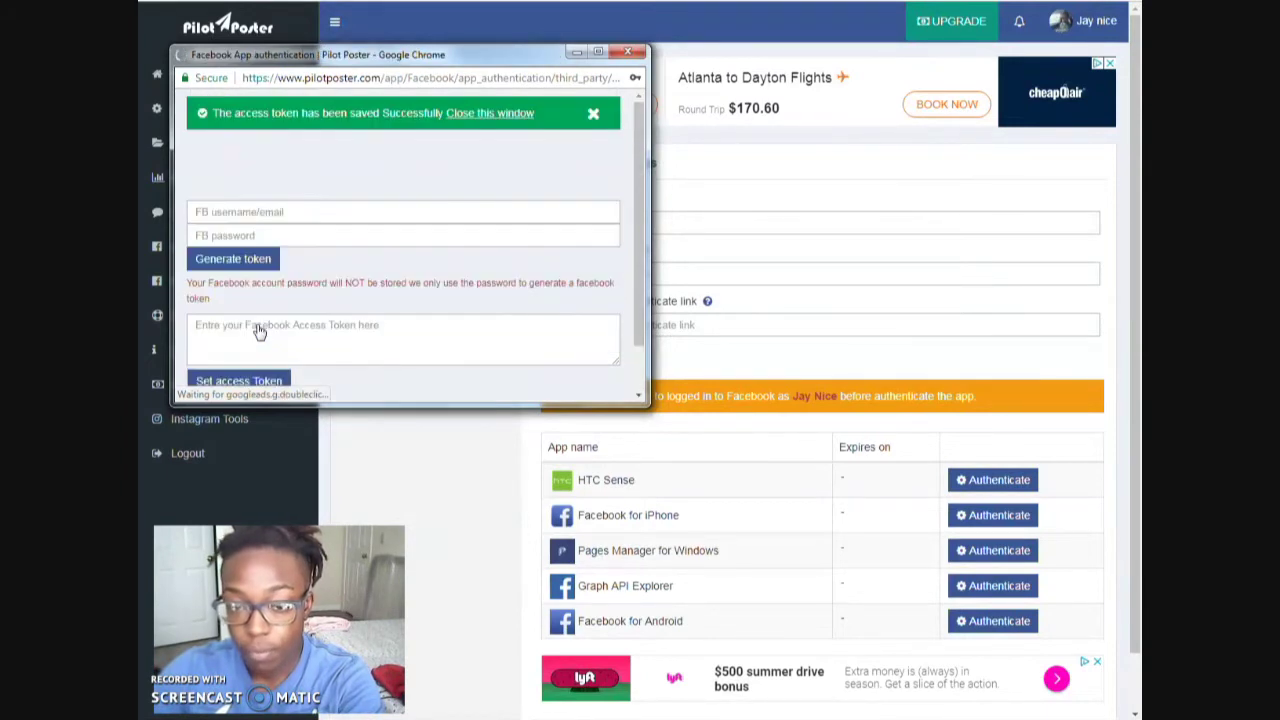
- Close the saved-token window and reload Facebook Apps to confirm Facebook for Android shows Never expiry
click(487, 114)
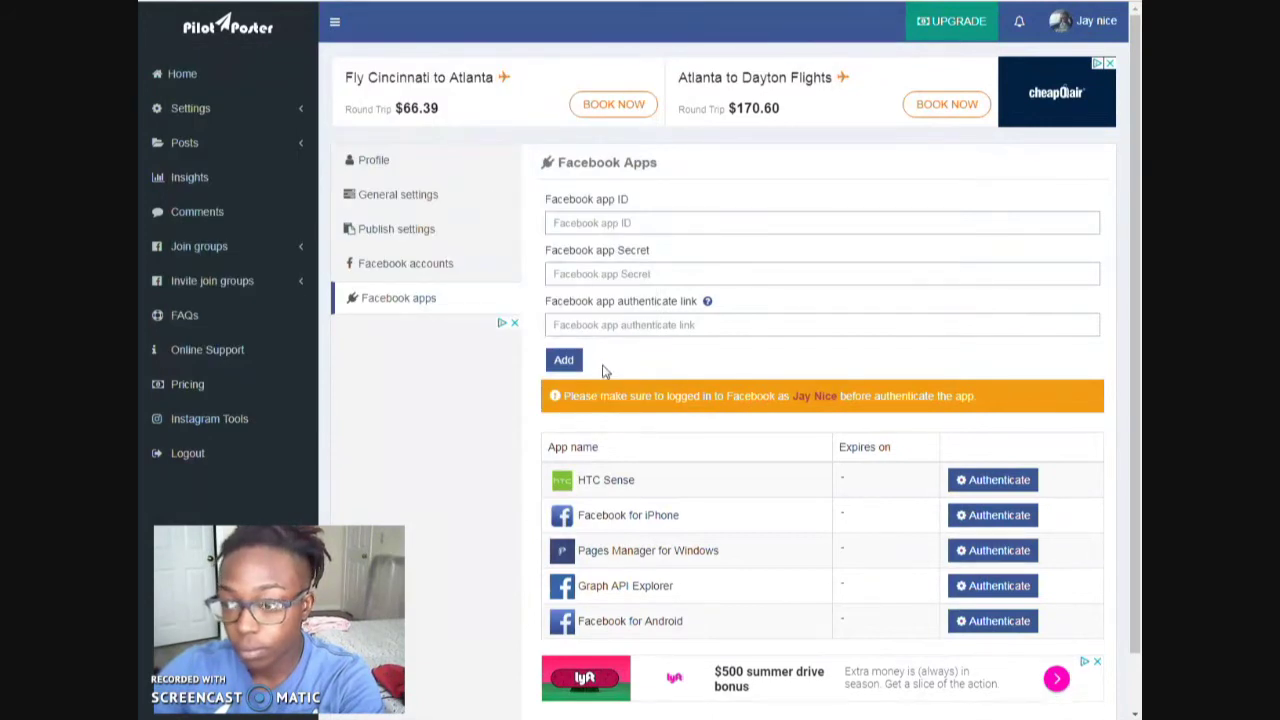
click(410, 302)
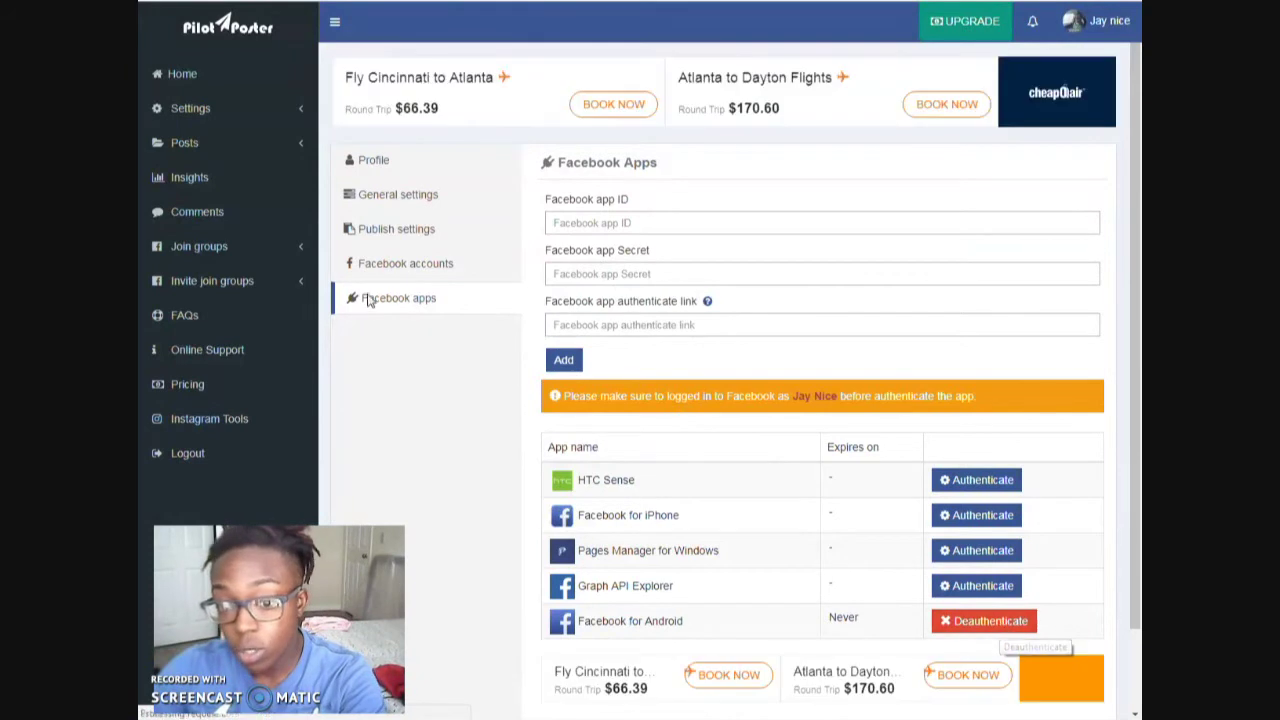
- View the Profile settings, then the General settings with records per page, UTC timezone and English
click(396, 163)
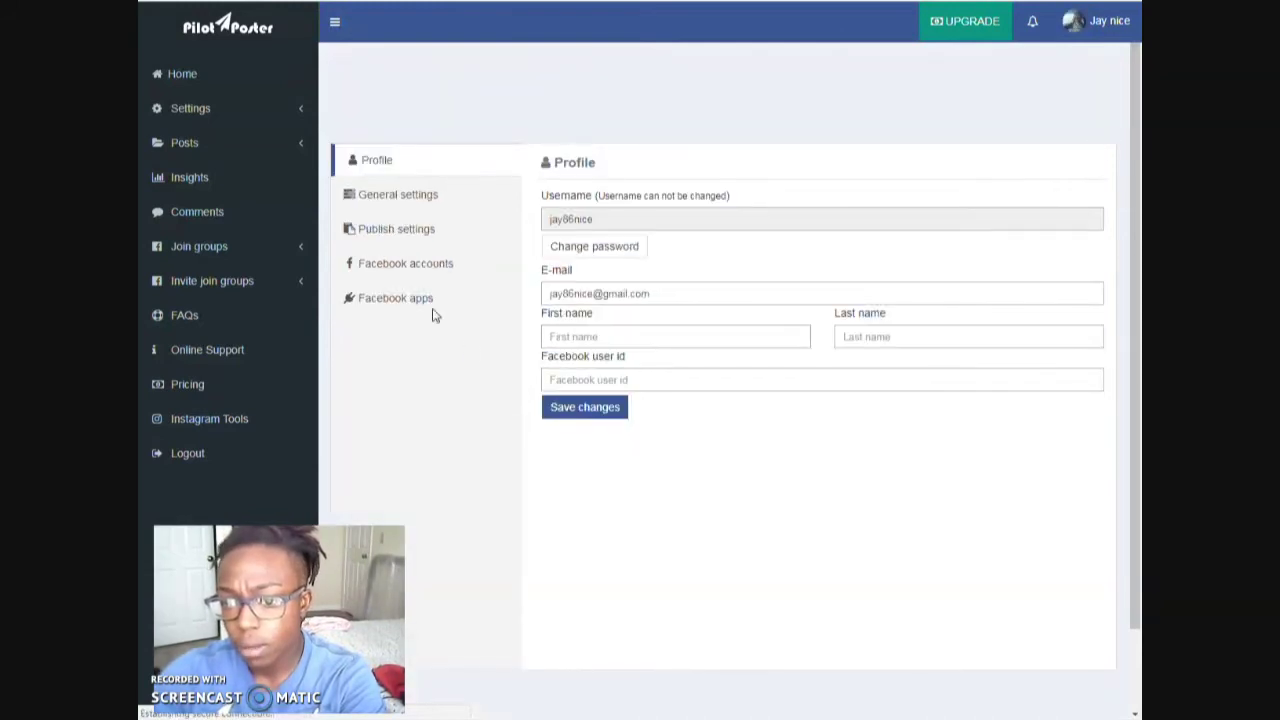
click(415, 202)
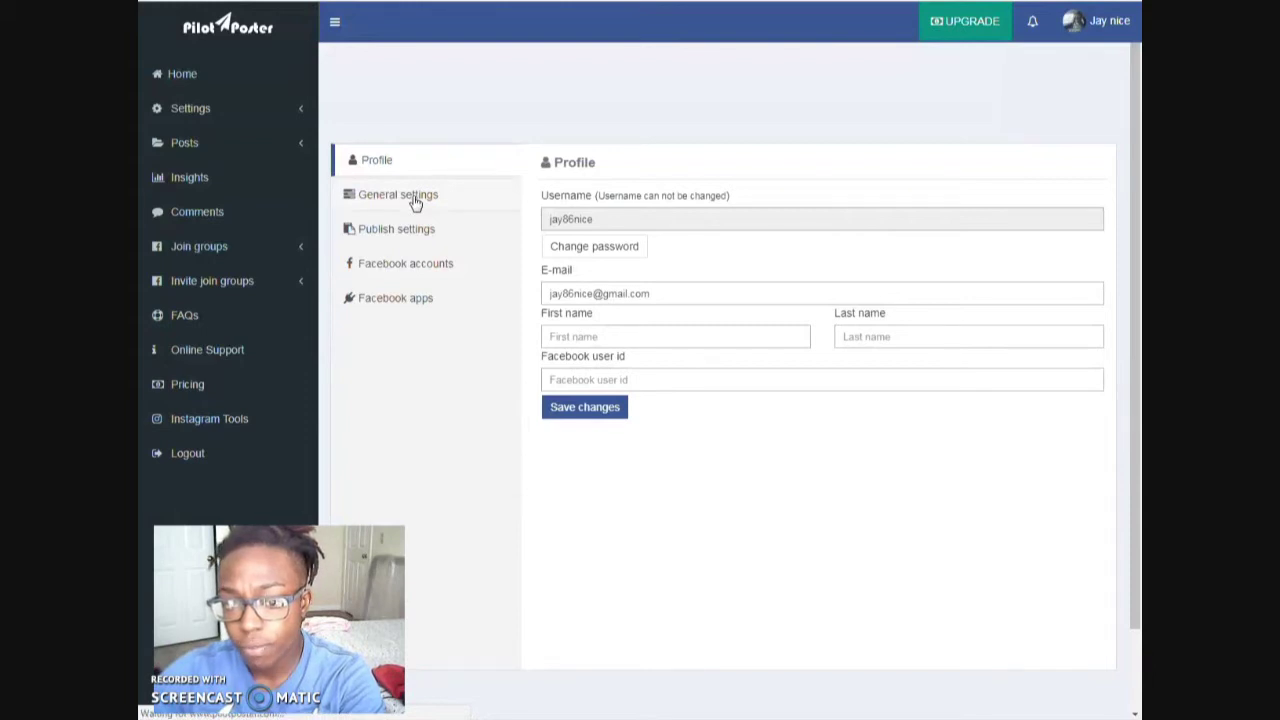
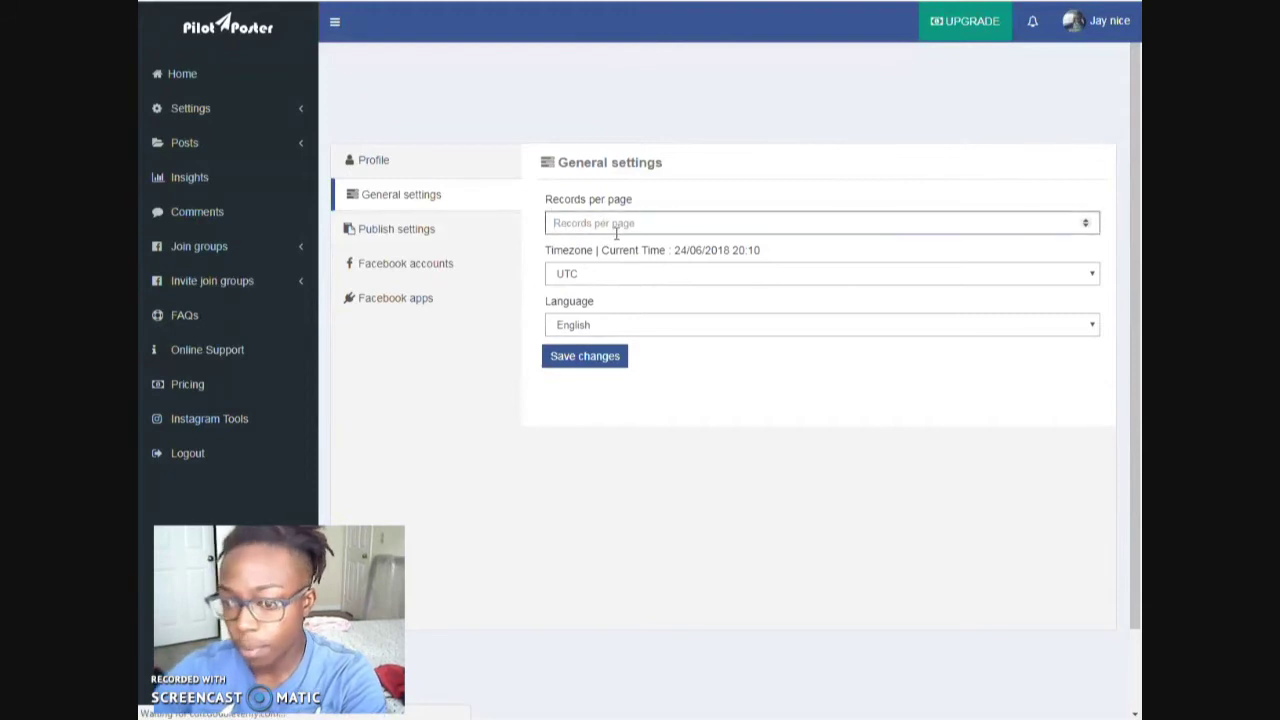
- Save the General settings: 25 records per page, UTC timezone, English language
click(591, 366)
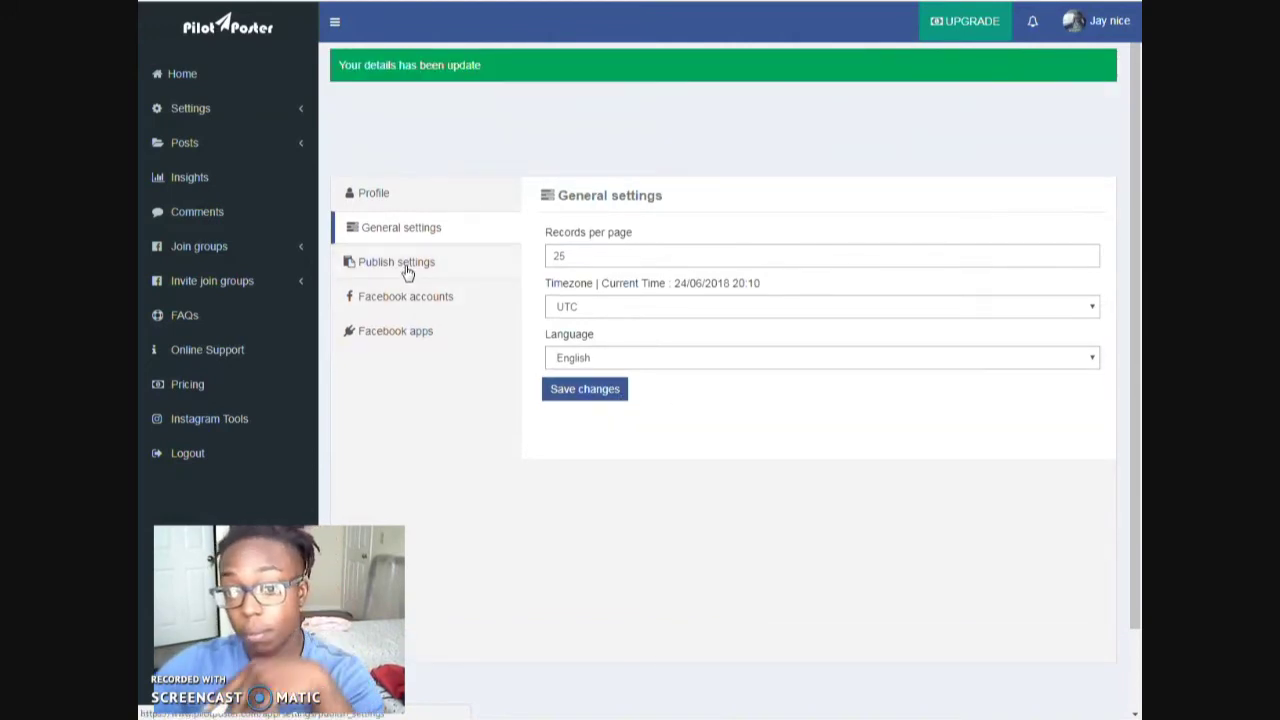
- In Publish settings, switch on Show Open groups only and Unique link
click(412, 264)
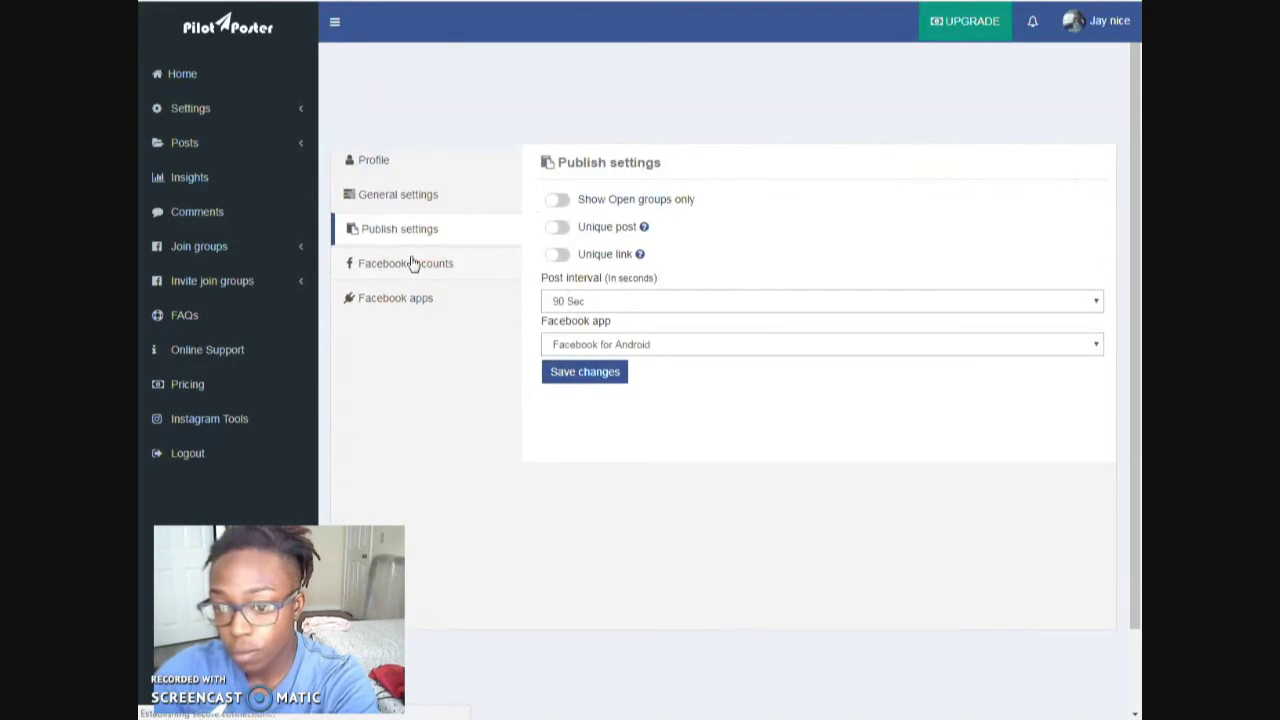
click(561, 201)
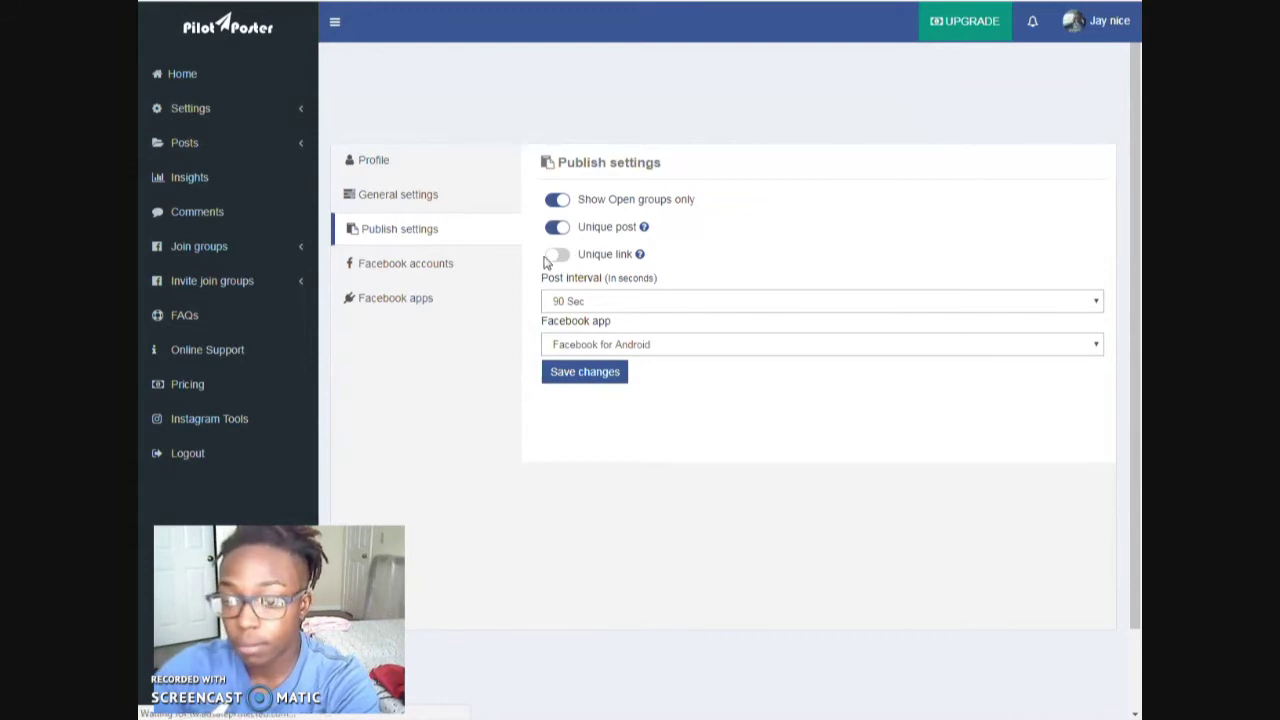
click(560, 256)
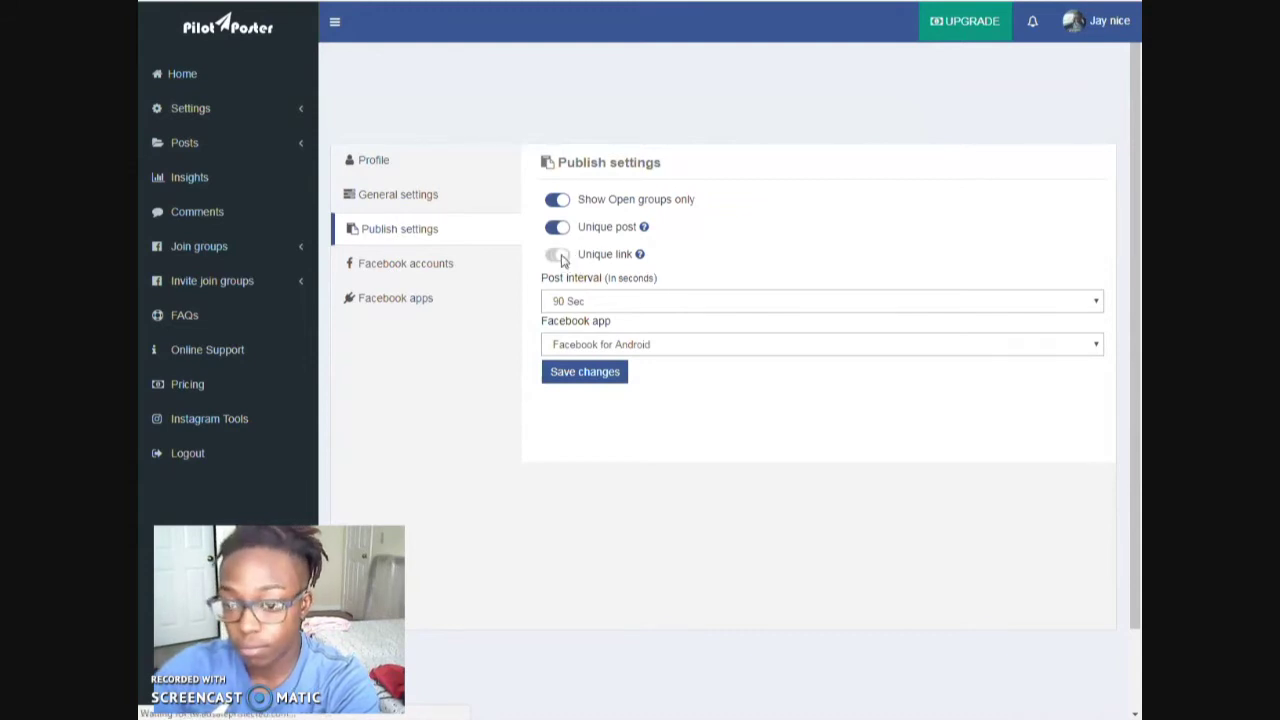
- Choose a 1000 Sec post interval, save the publish settings, and return to Home
click(717, 308)
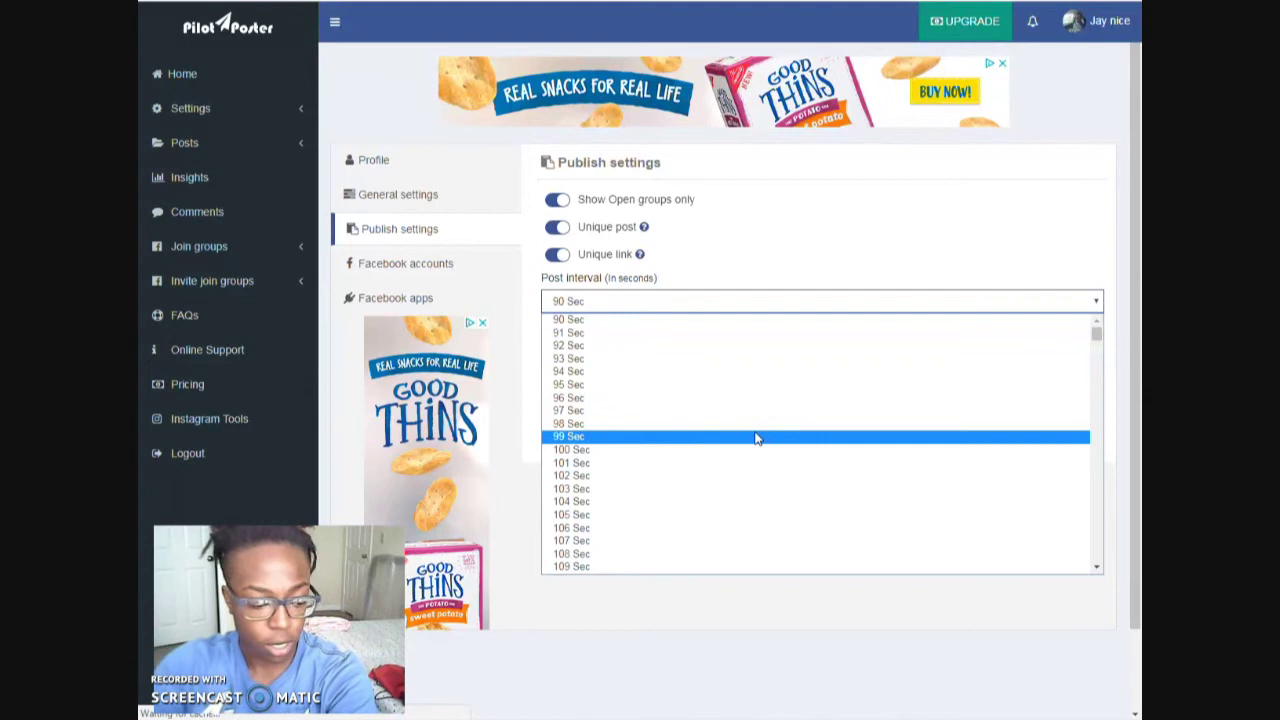
drag(1096, 333, 1100, 488)
scroll(745, 390, up, 6)
scroll(741, 402, up, 4)
key(Escape)
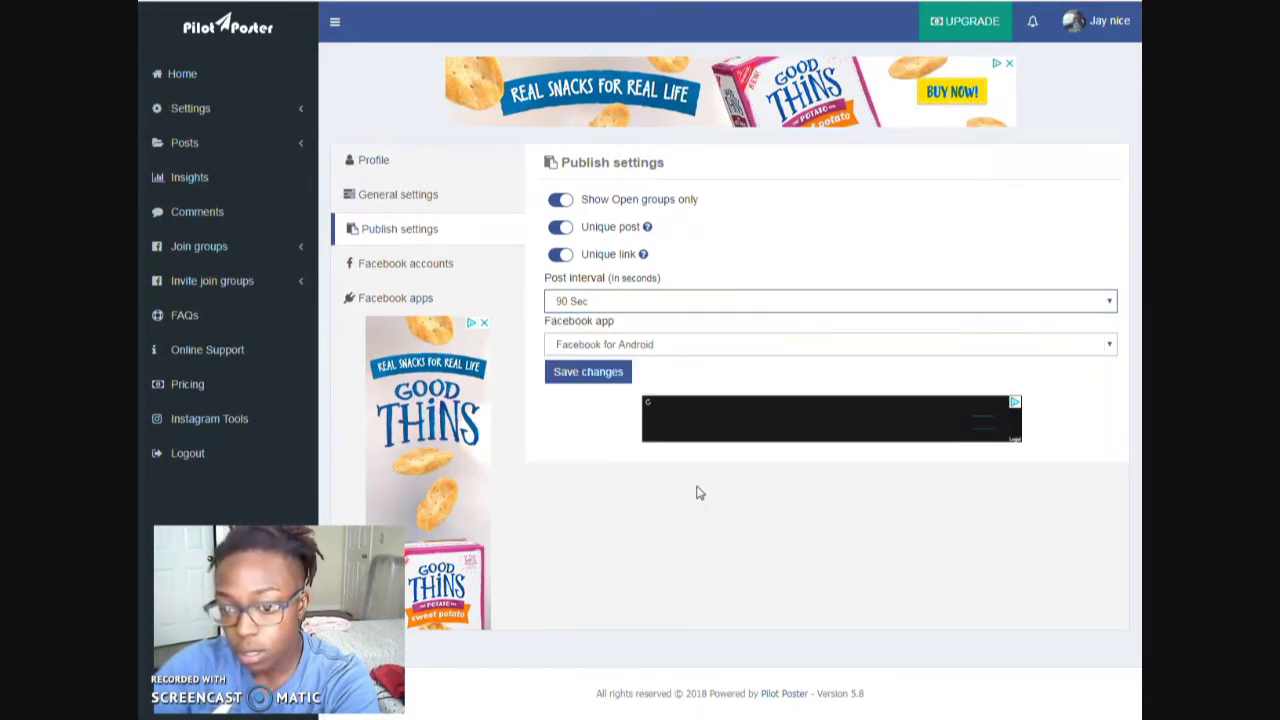
click(631, 308)
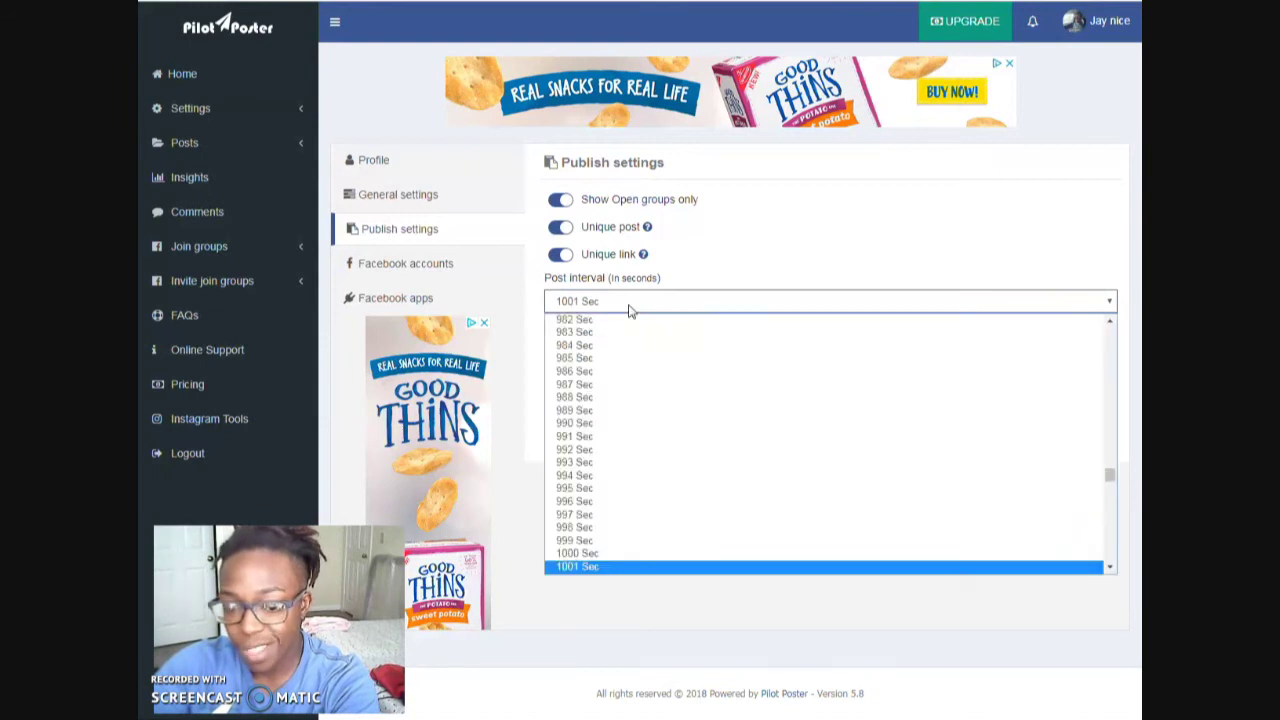
click(600, 553)
click(612, 376)
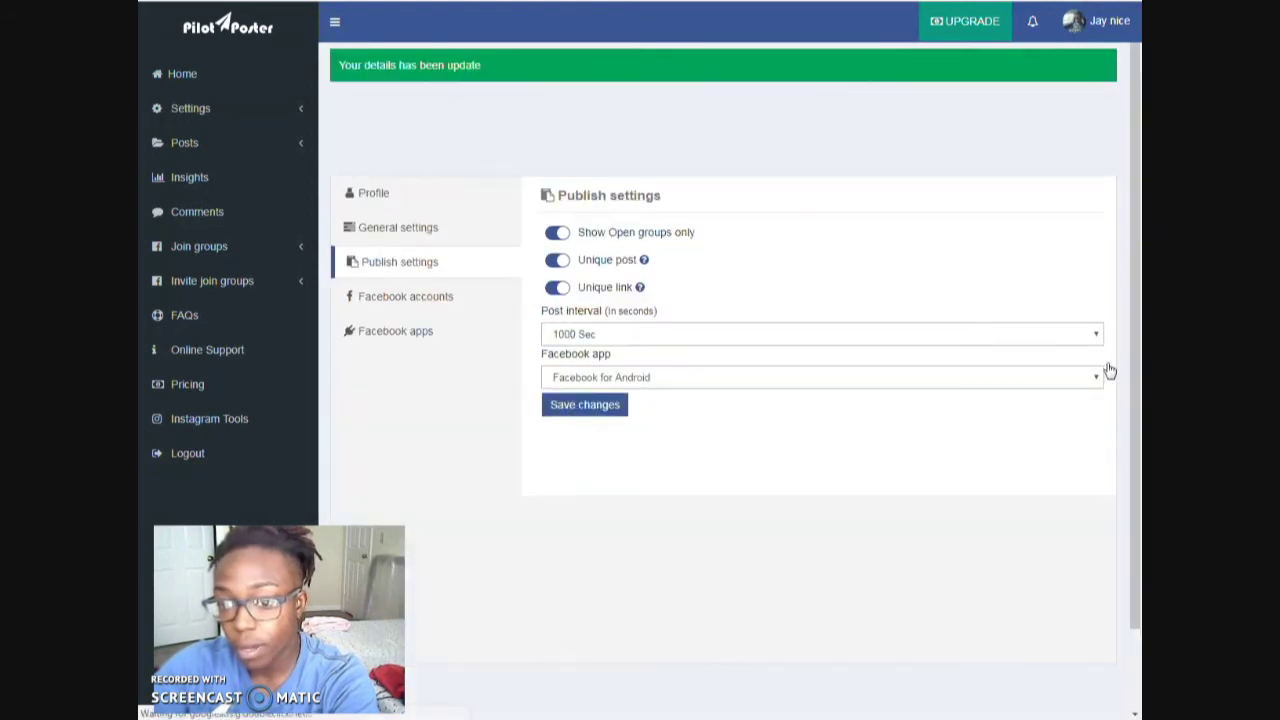
click(180, 76)
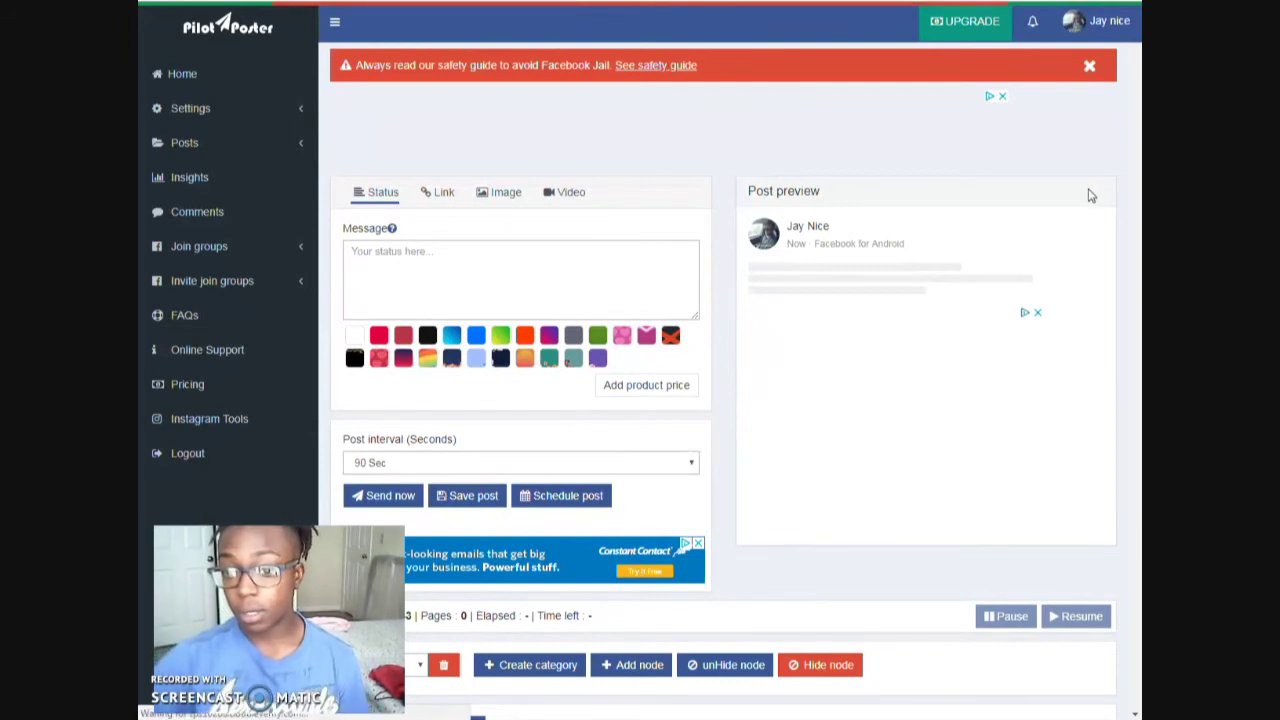
- Scroll down through the 1443-group table and back up to the status composer
scroll(1135, 145, down, 2)
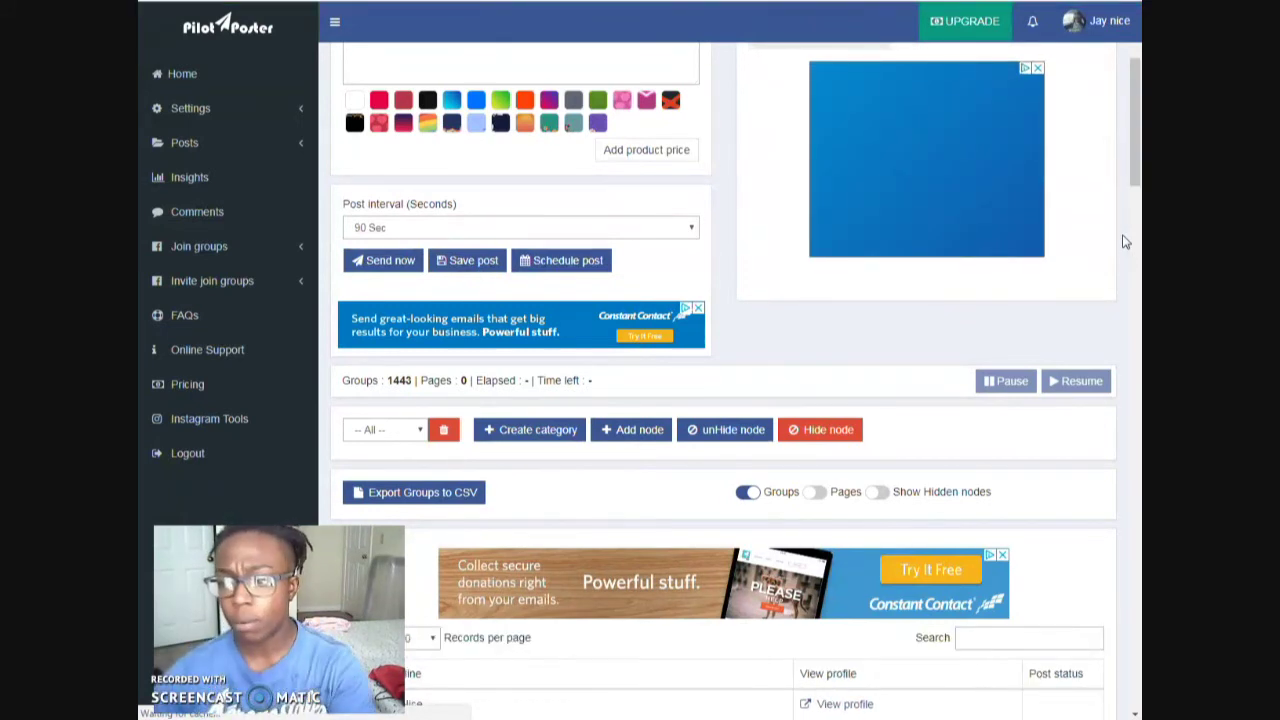
drag(1136, 173, 1136, 132)
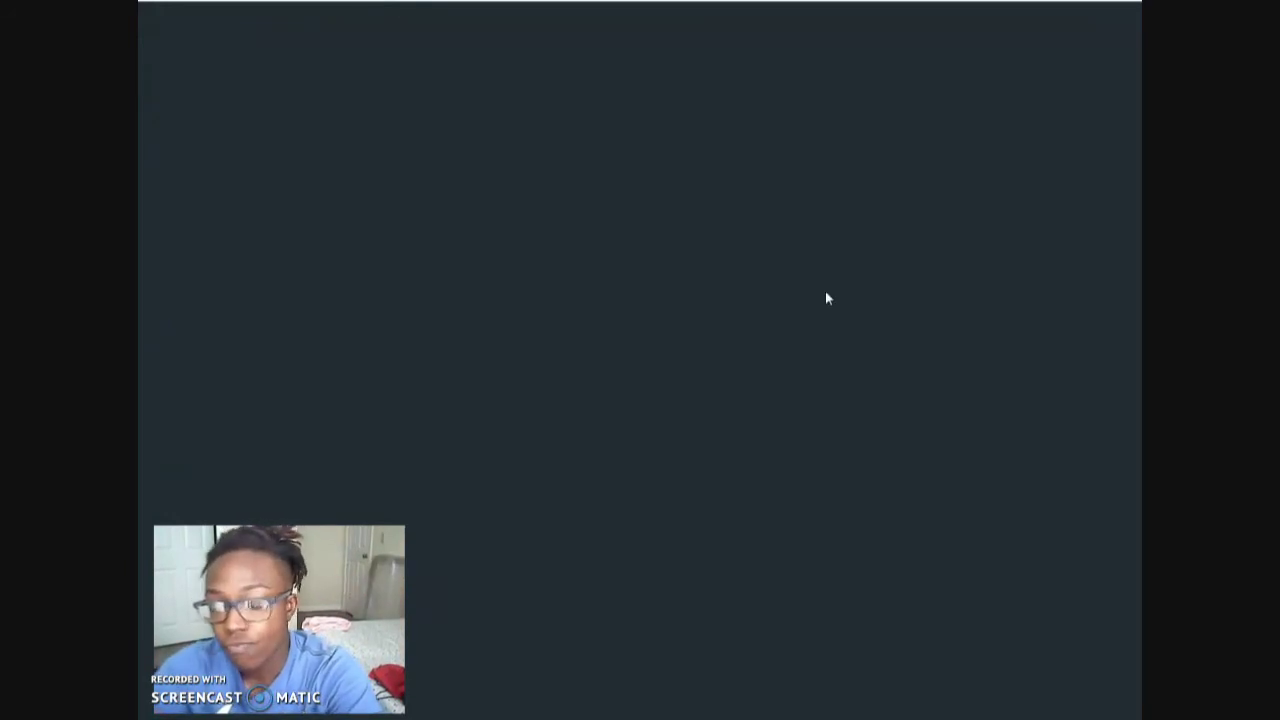
- Copy the 'Make $125+ daily with this FREE SITE! **Ask me How**' text from the Facebook post
scroll(970, 318, down, 2)
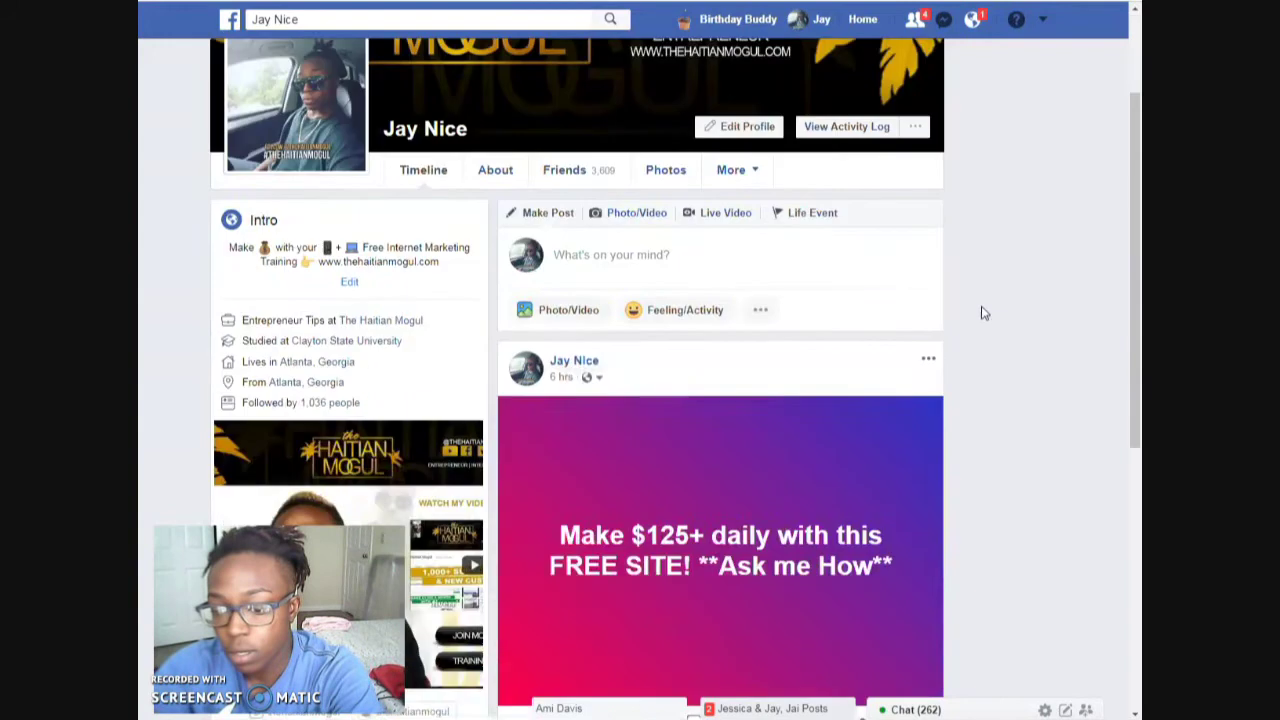
scroll(983, 313, down, 3)
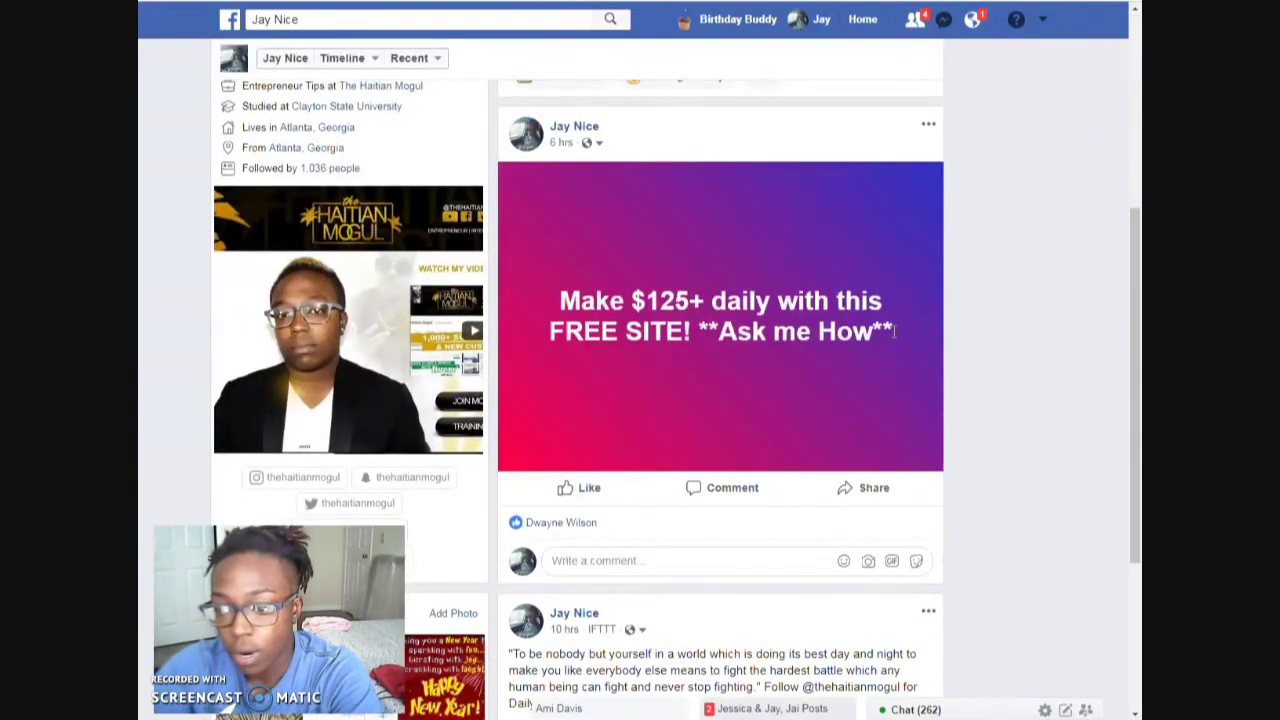
triple_click(614, 312)
key(ctrl+c)
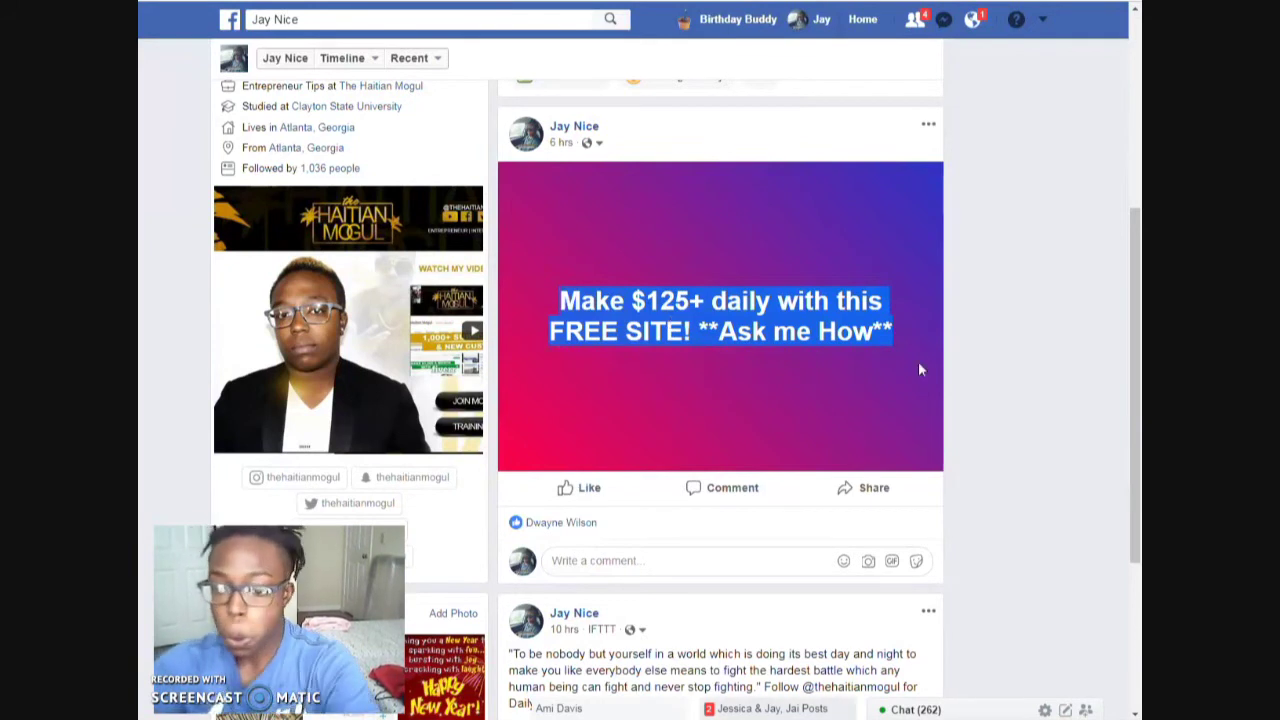
key(ctrl+Tab)
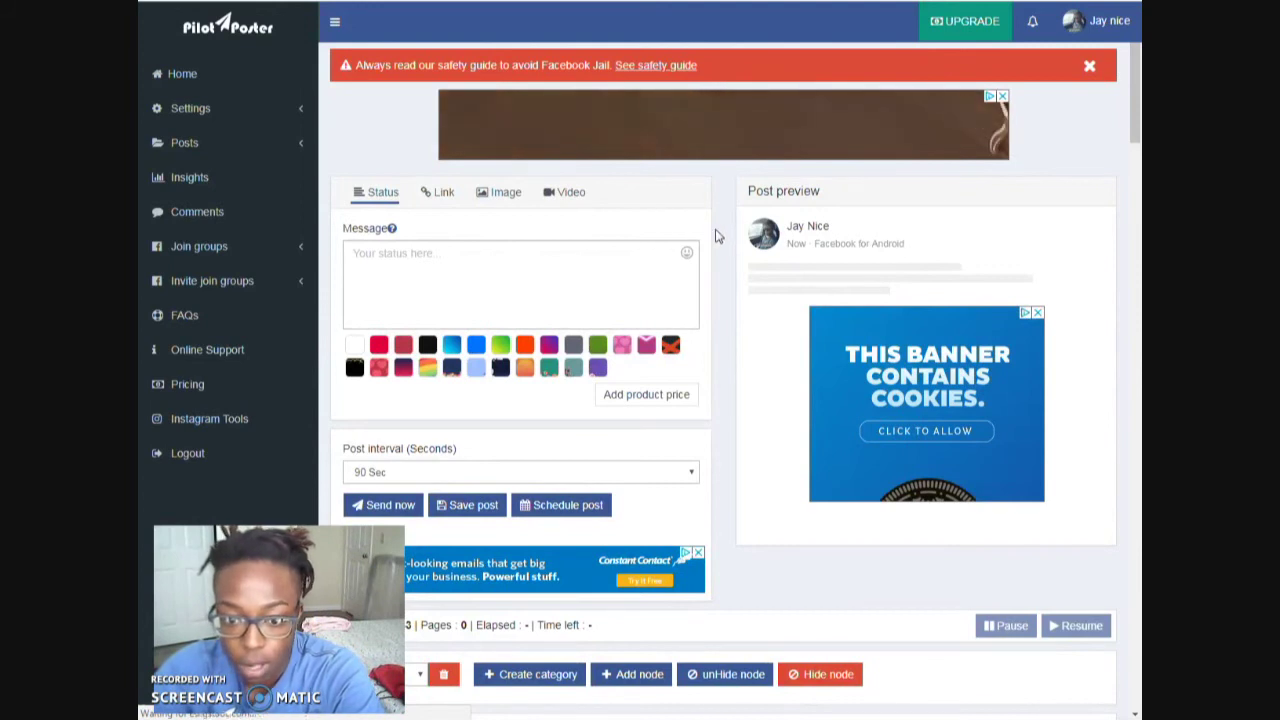
- Browse the groups table, change its records per page, and focus the empty status message
drag(1136, 118, 1094, 214)
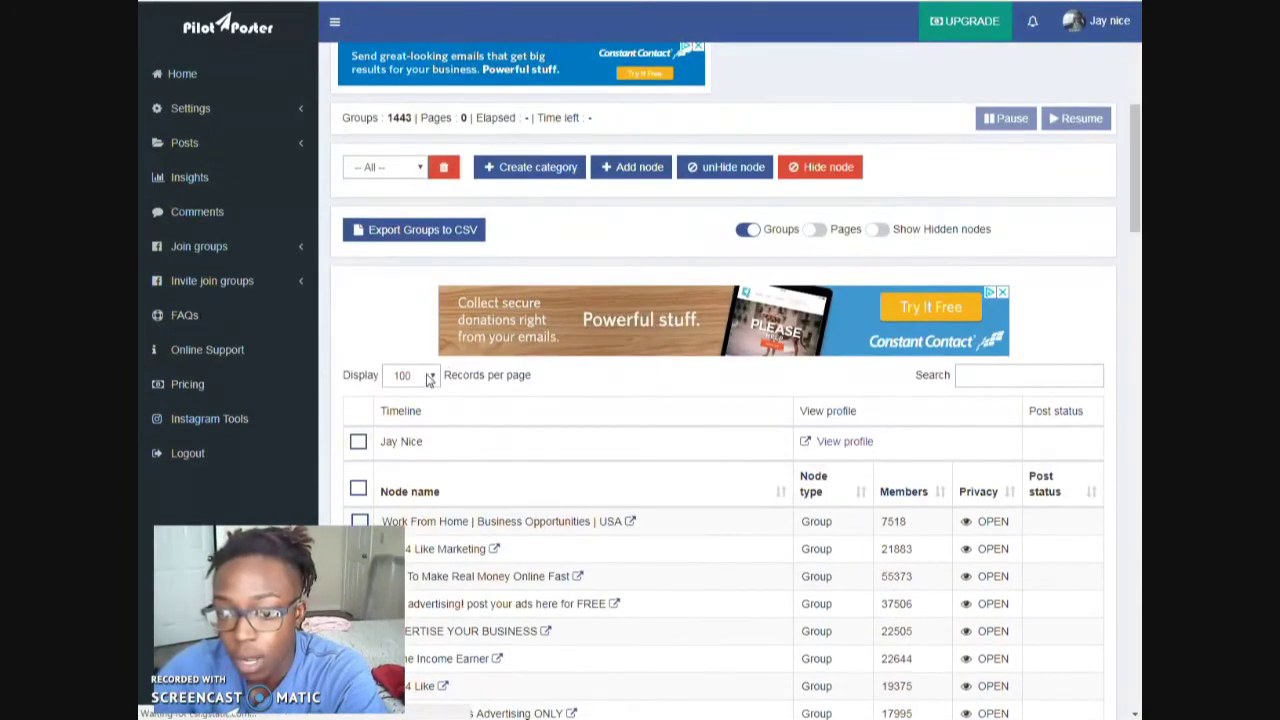
scroll(428, 378, up, 5)
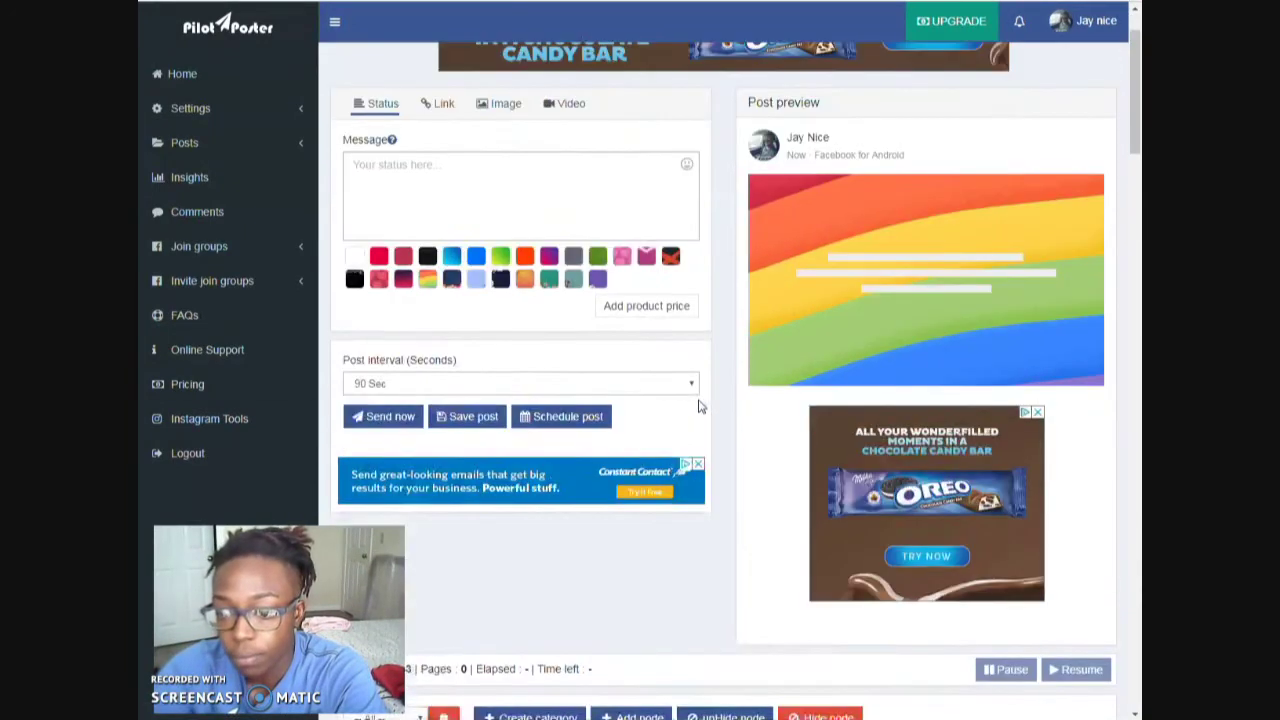
scroll(720, 360, down, 5)
click(414, 474)
click(412, 499)
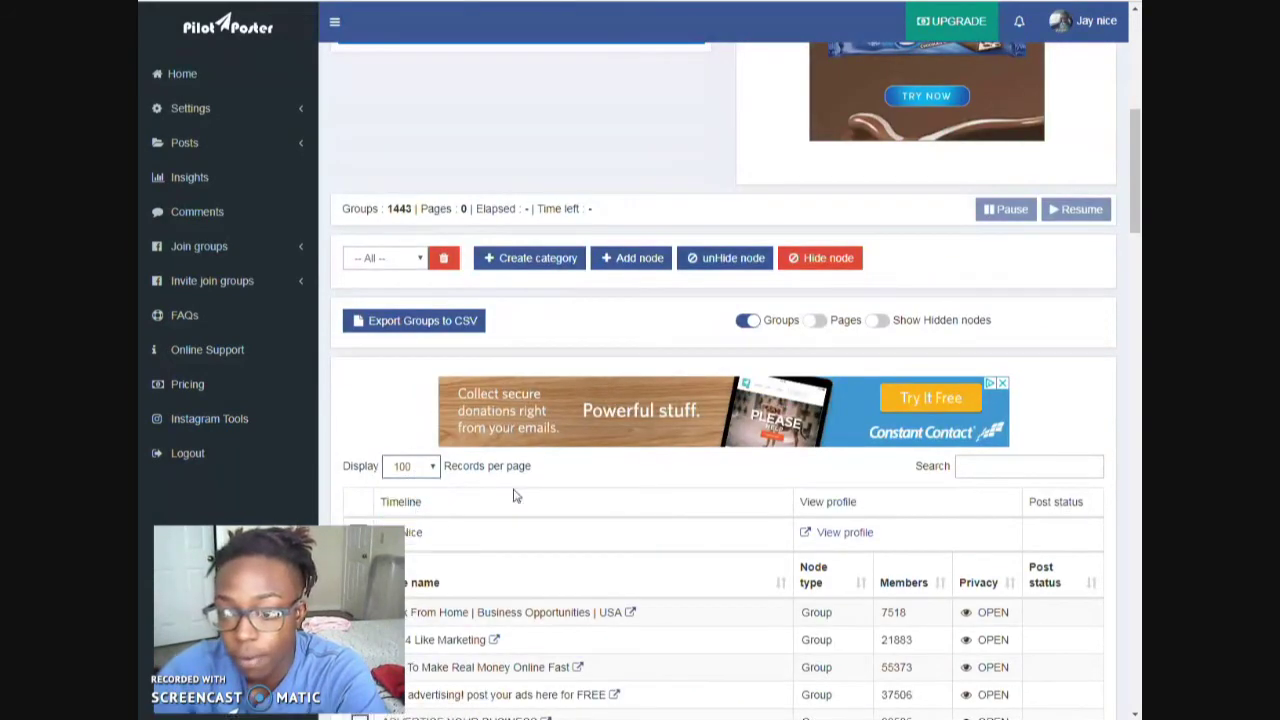
drag(1137, 308, 1092, 93)
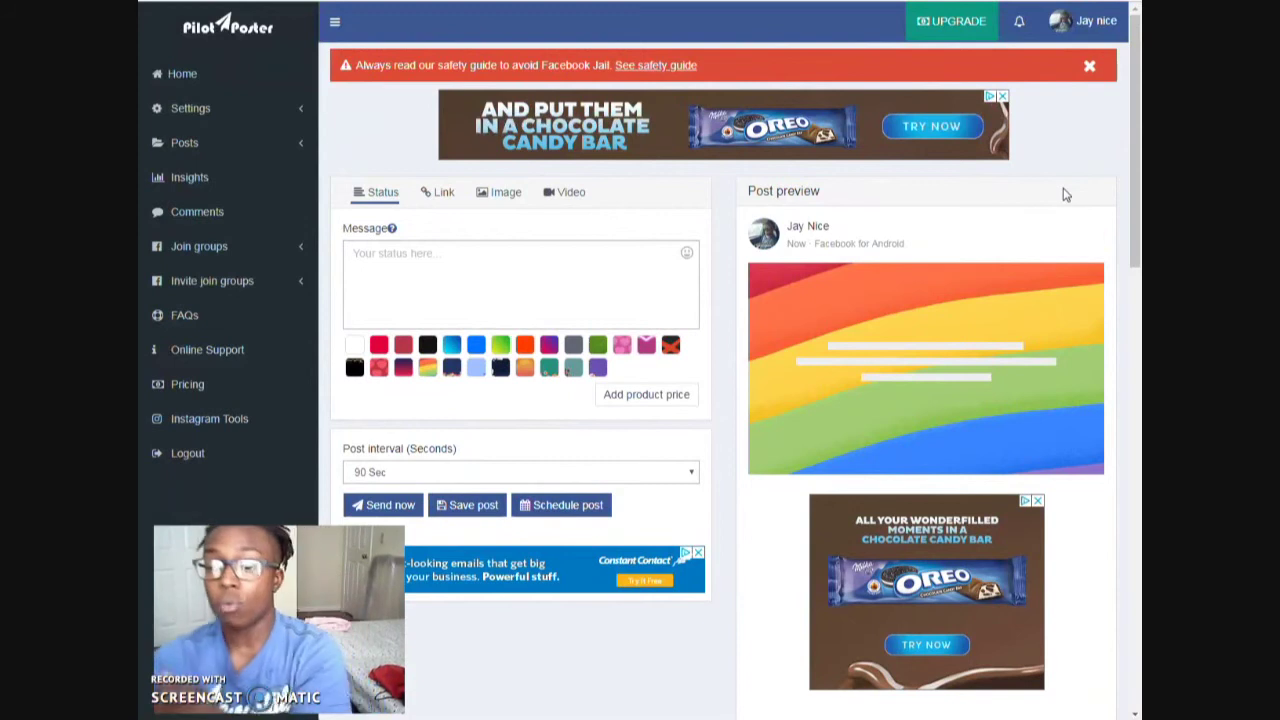
click(527, 276)
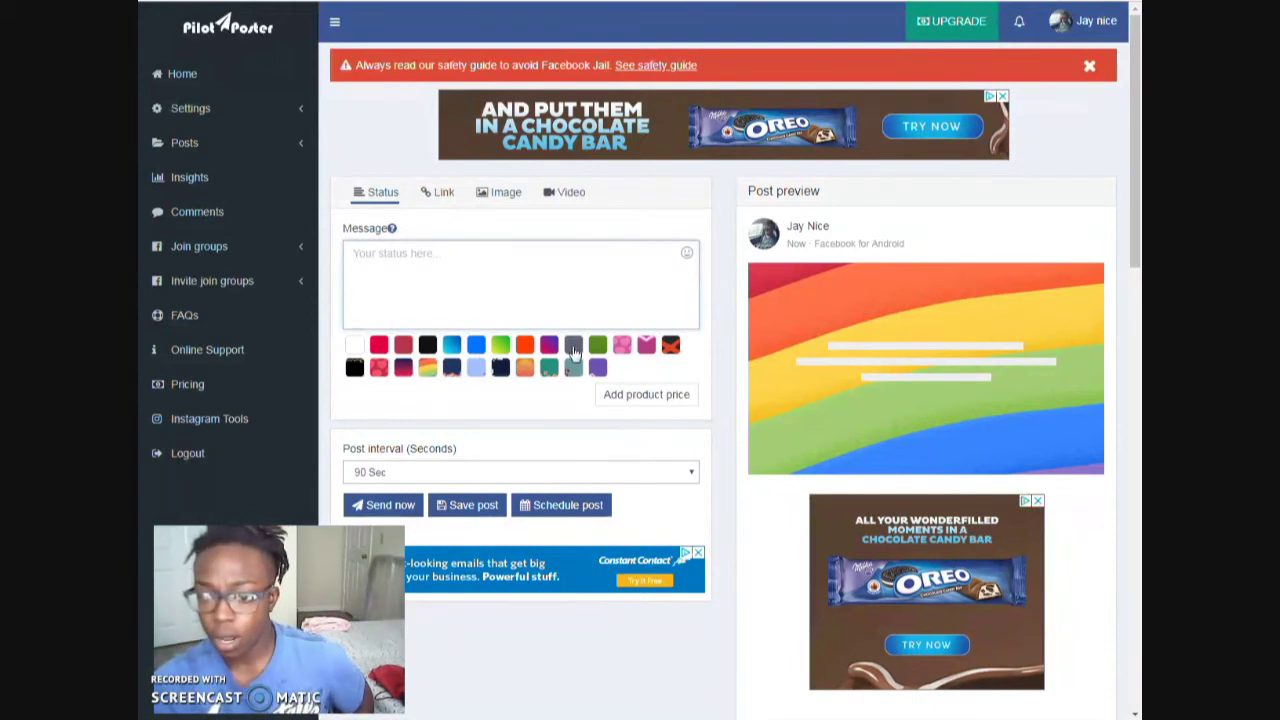
- Paste the copied 'Make $125+ daily' sentence, putting **Ask me How** on its own line
click(429, 350)
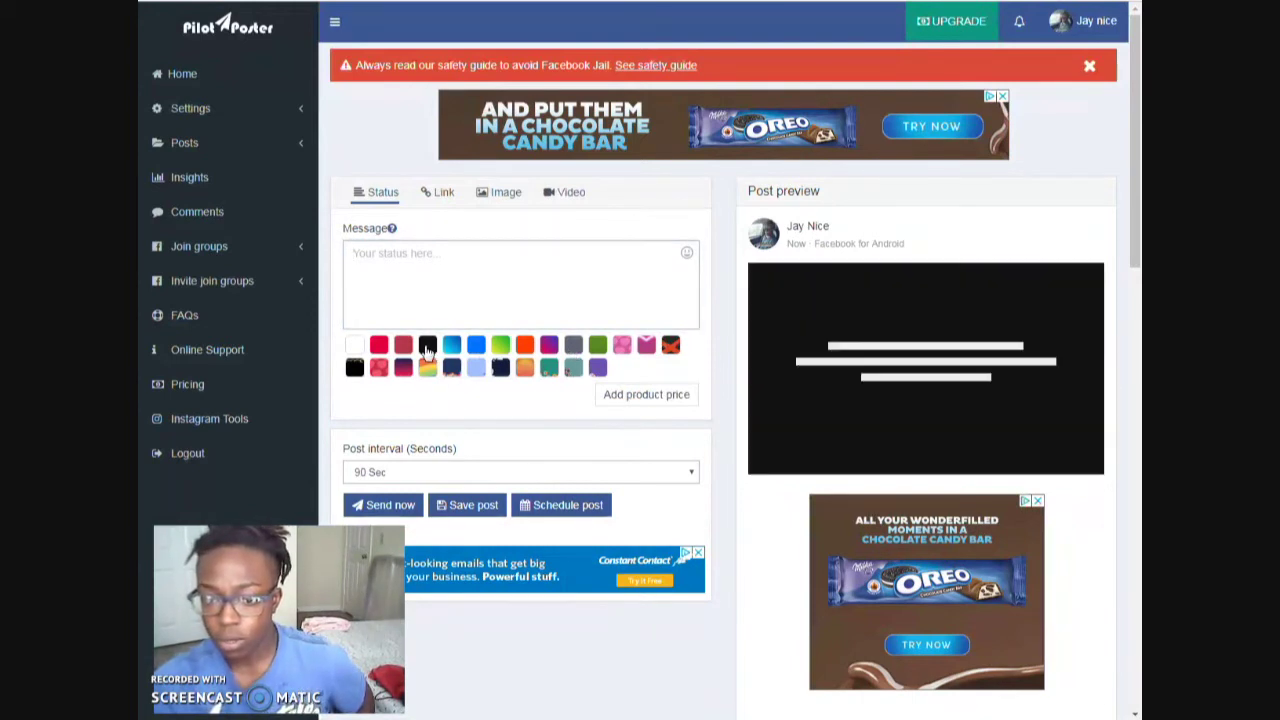
click(380, 370)
click(393, 260)
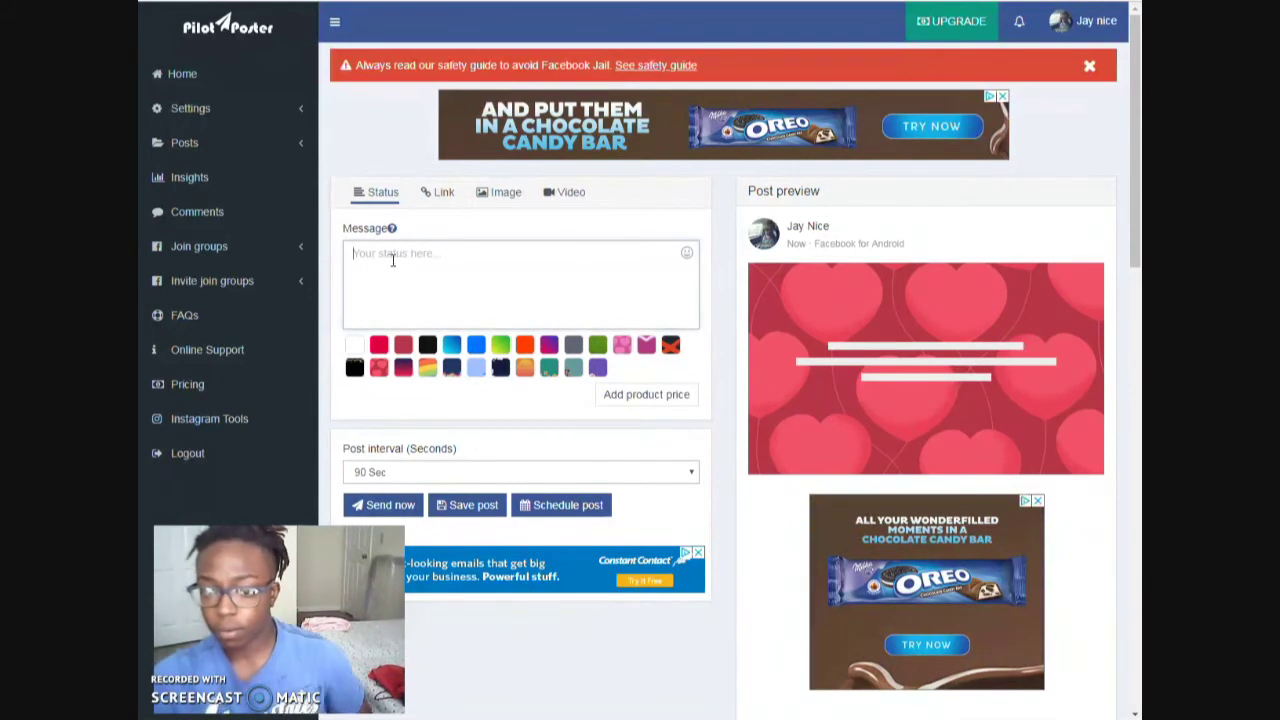
key(ctrl+v)
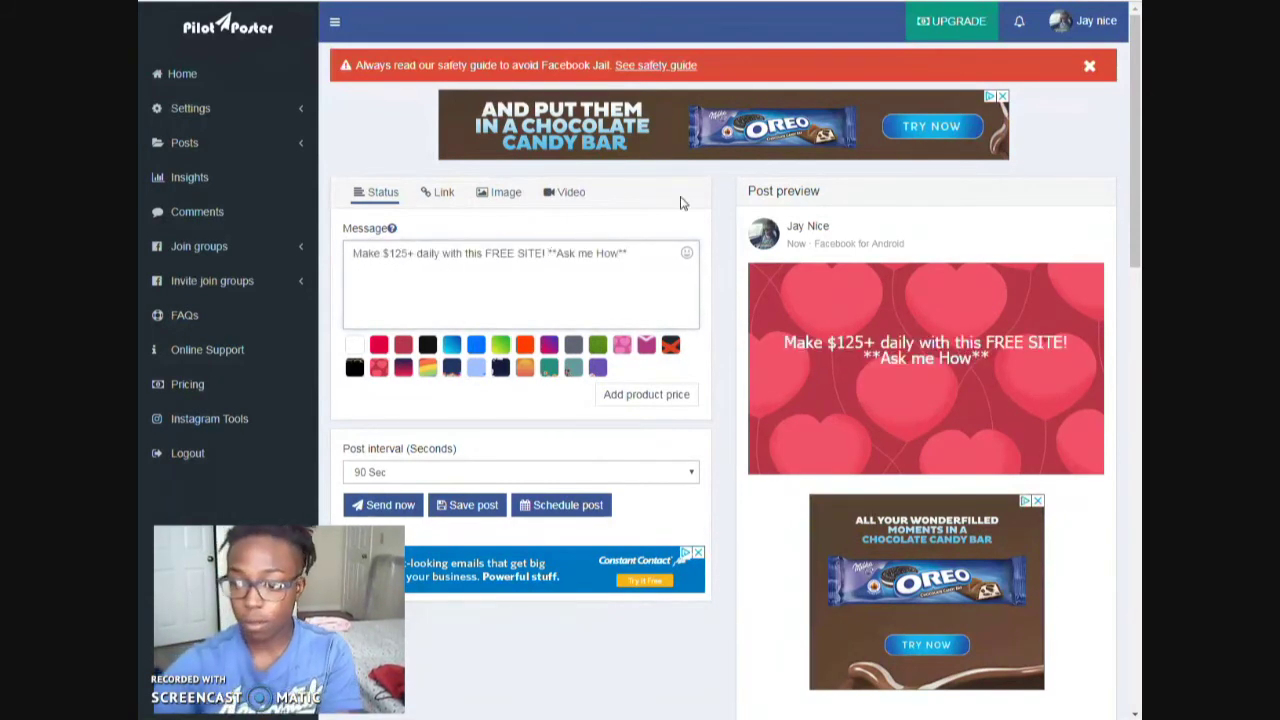
key(Return)
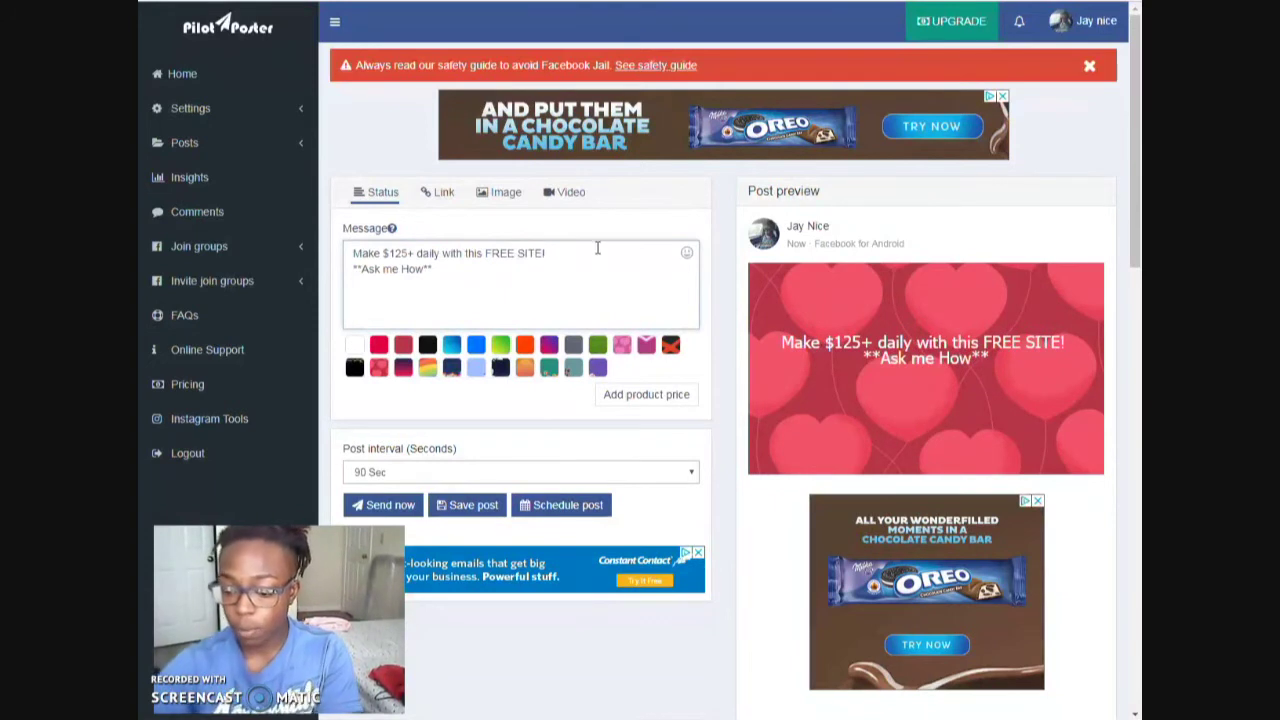
key(Return)
- Try several background styles and settle on the blue gradient behind the text
click(500, 345)
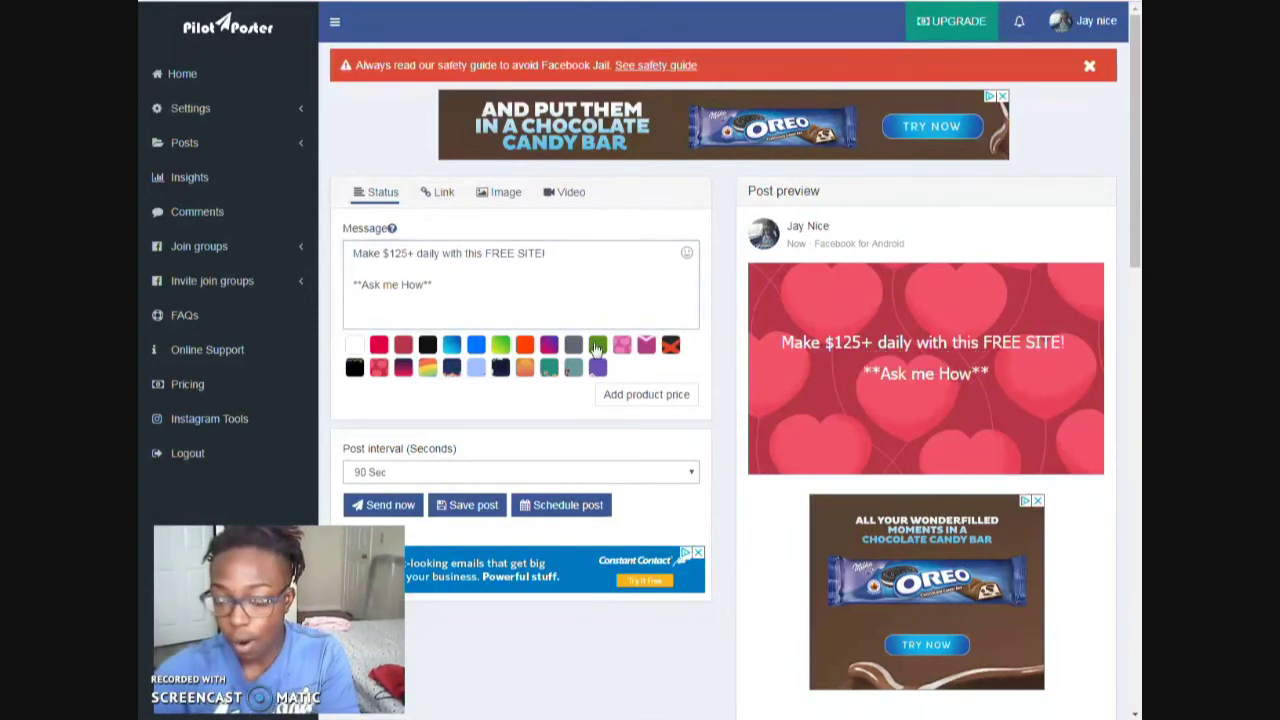
click(524, 370)
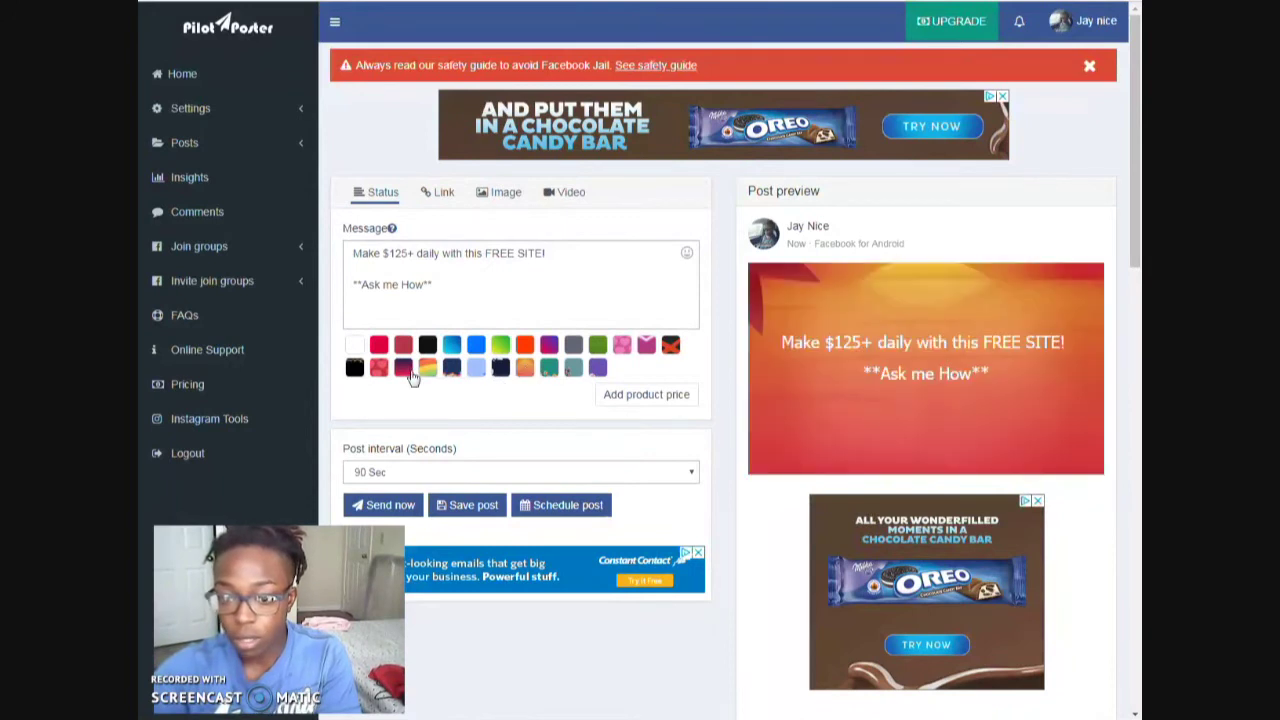
click(451, 368)
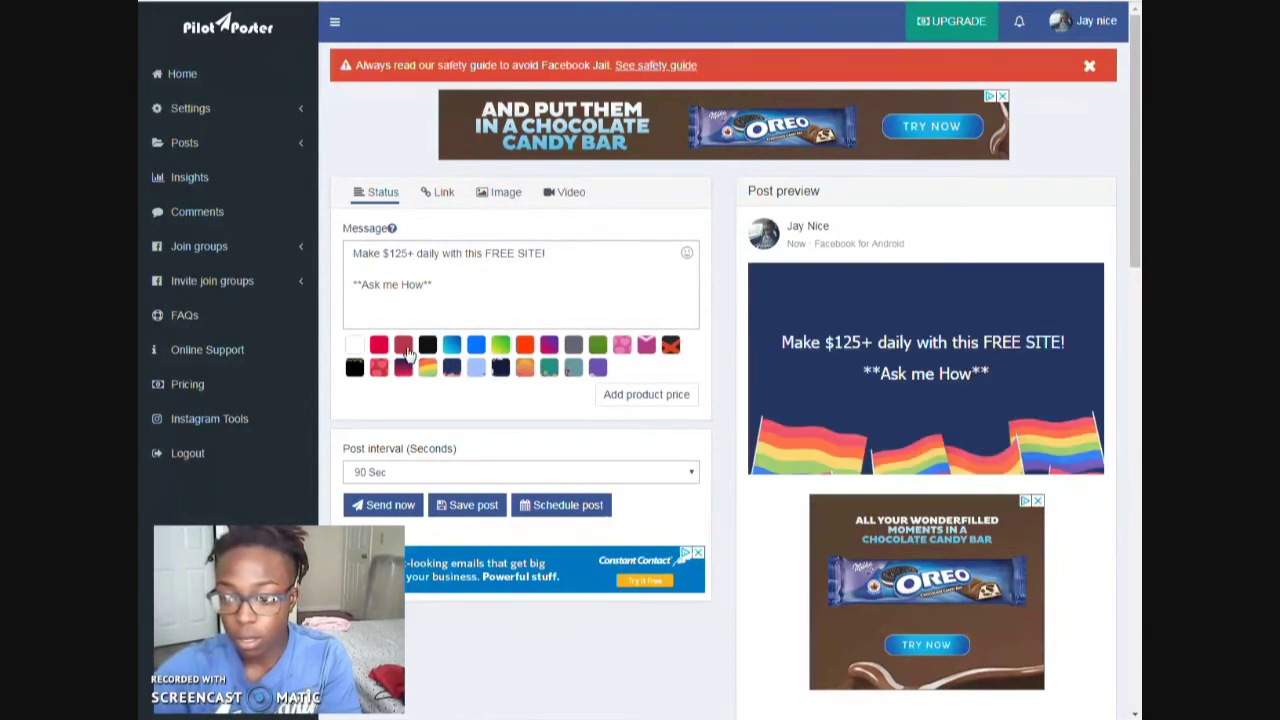
click(404, 348)
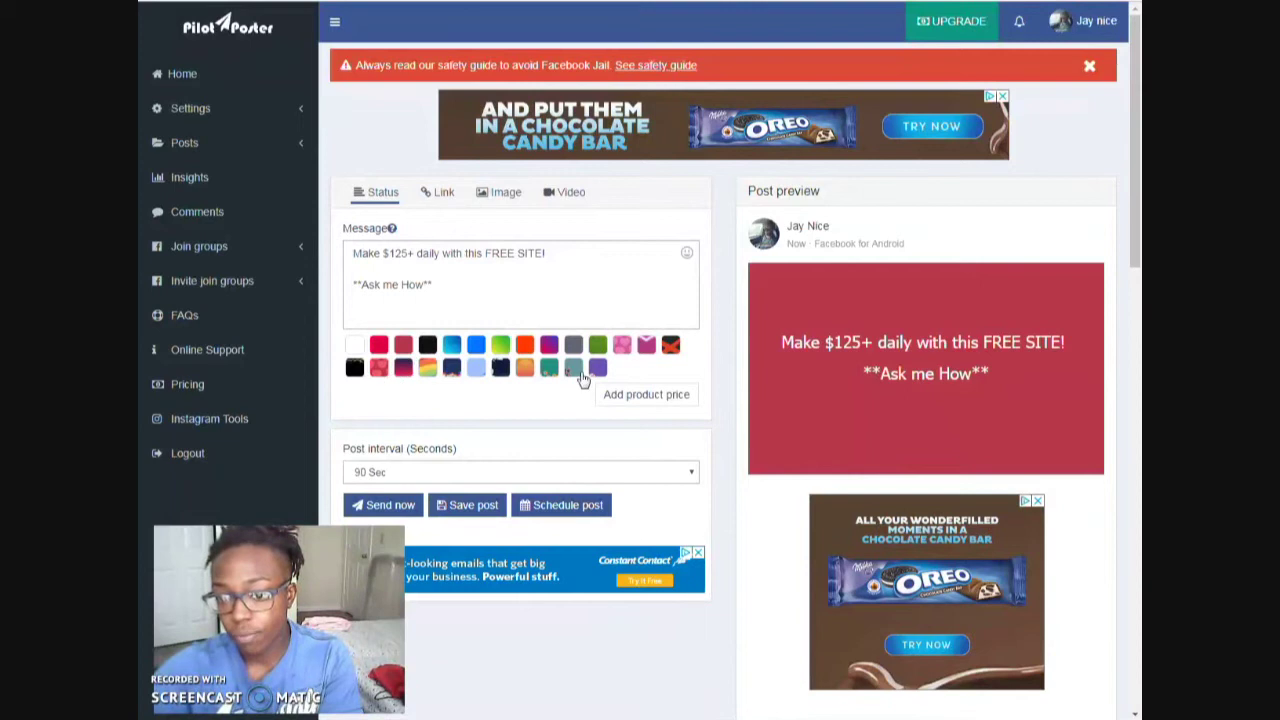
click(547, 372)
click(503, 369)
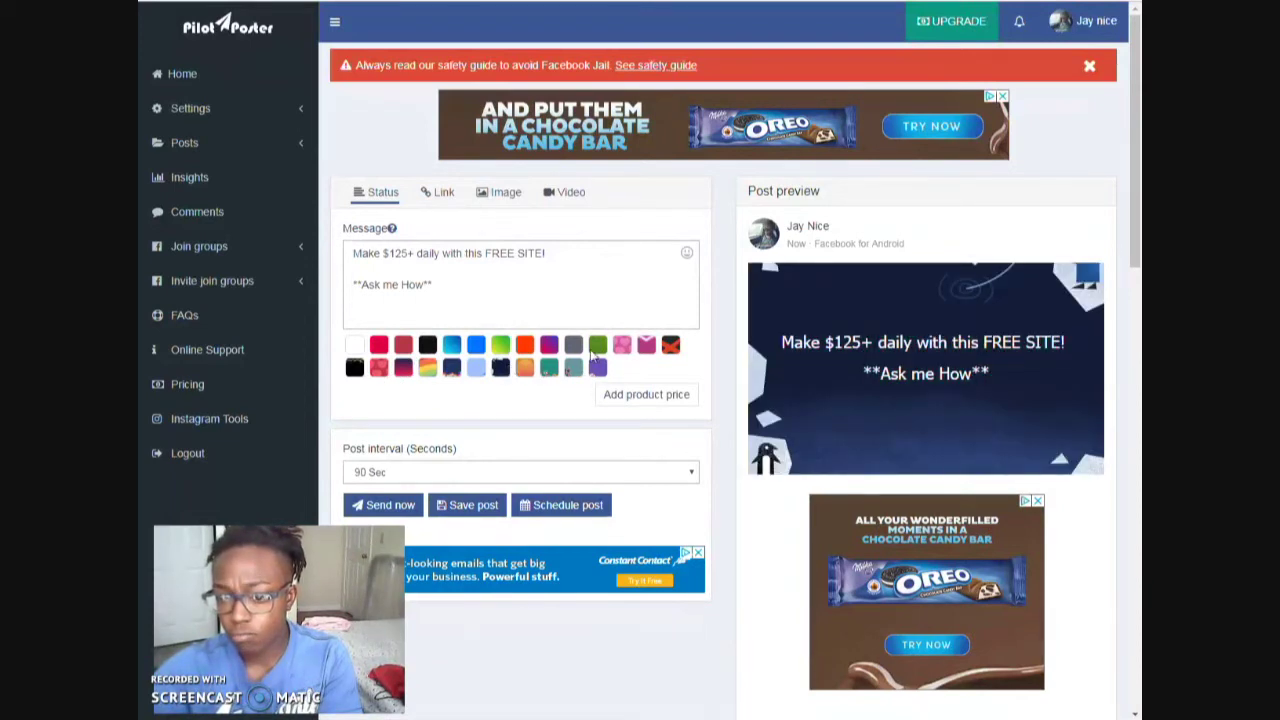
click(503, 369)
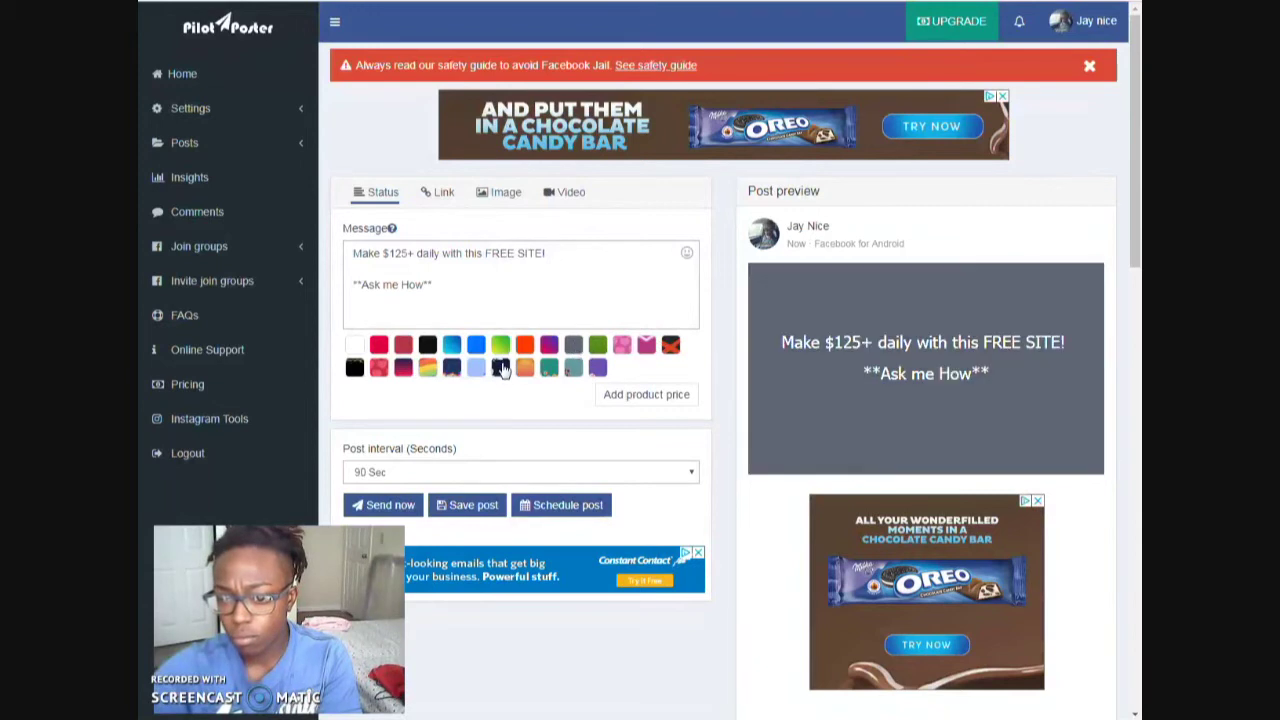
click(453, 347)
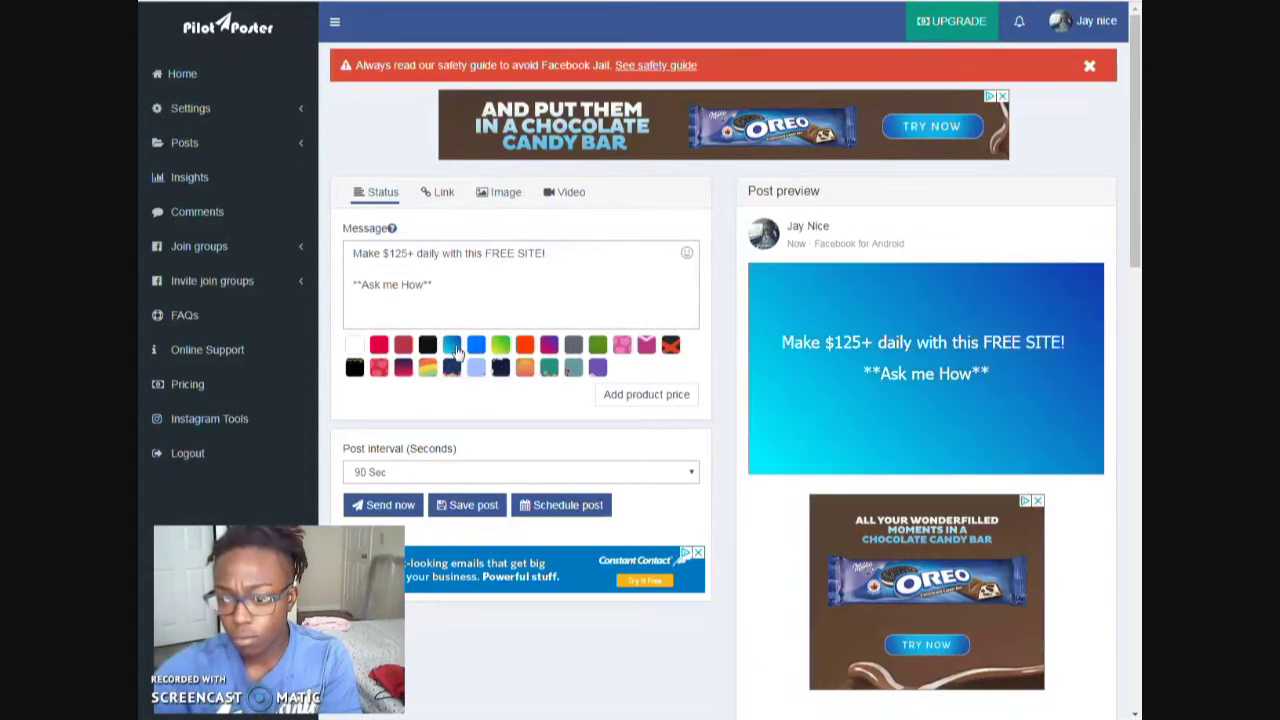
click(398, 282)
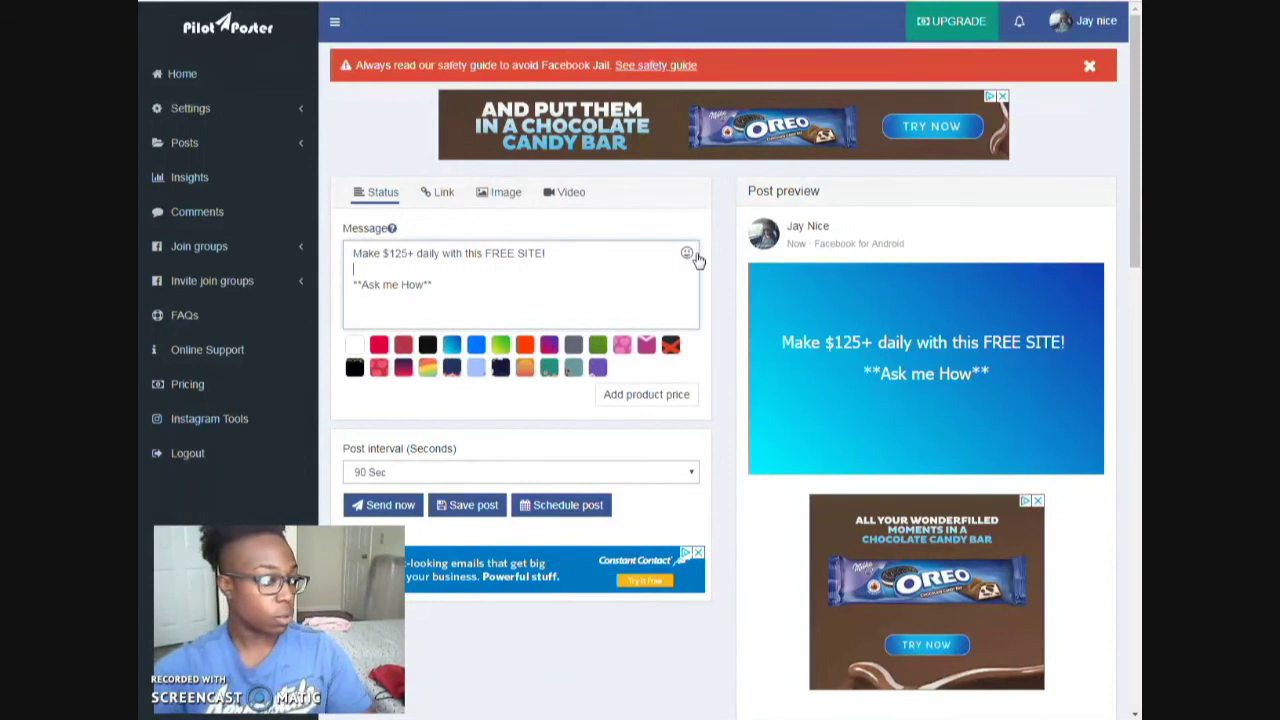
- Add two money-with-wings emojis on the message's second line
click(687, 254)
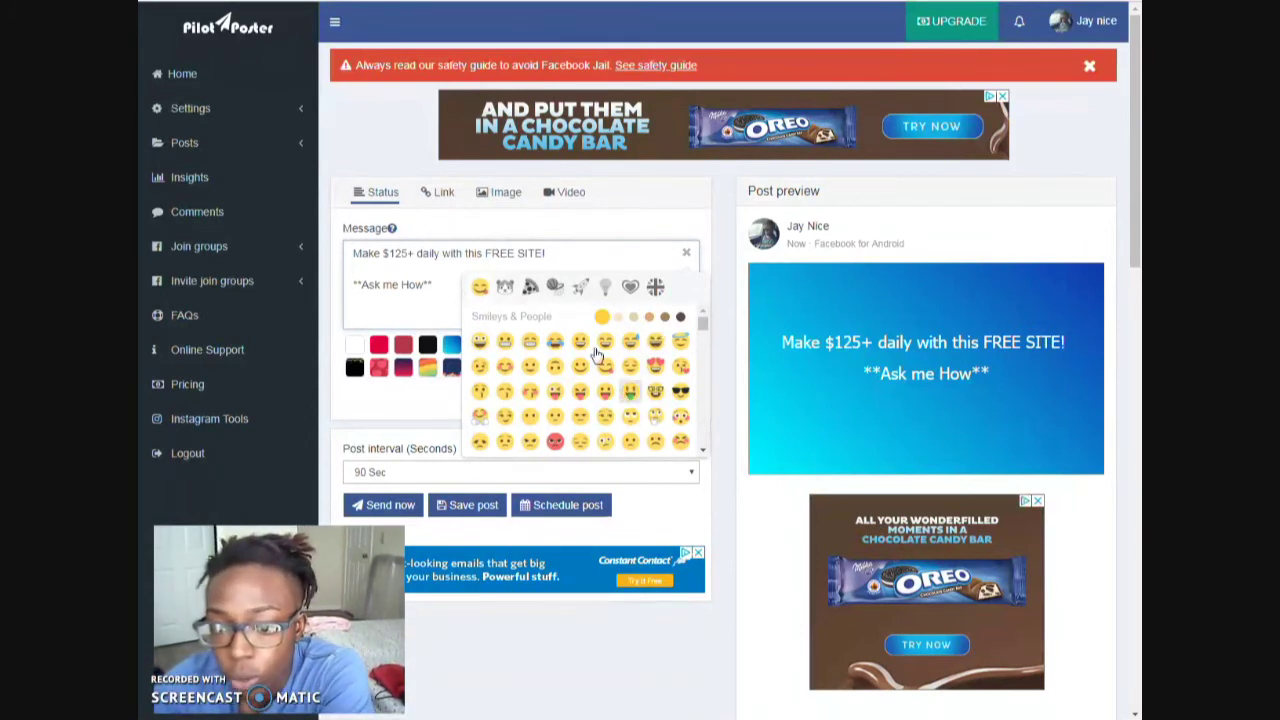
scroll(670, 385, down, 3)
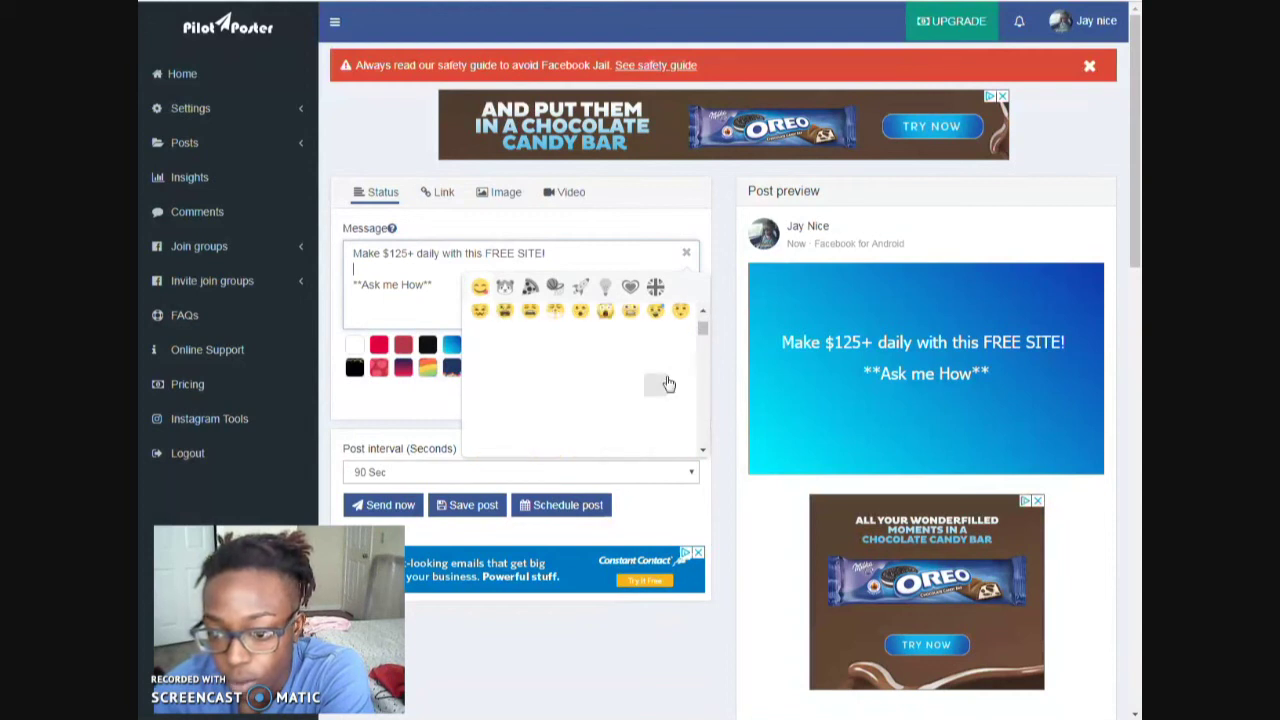
scroll(670, 385, down, 1)
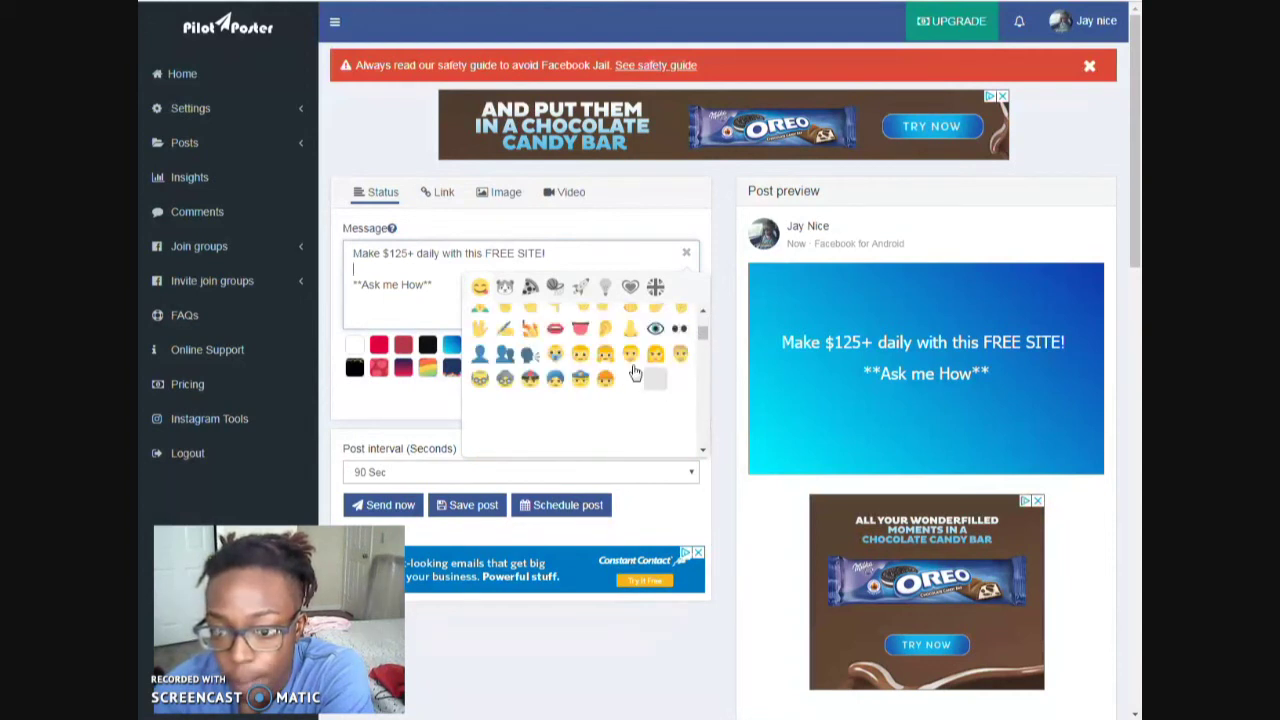
scroll(580, 370, up, 1)
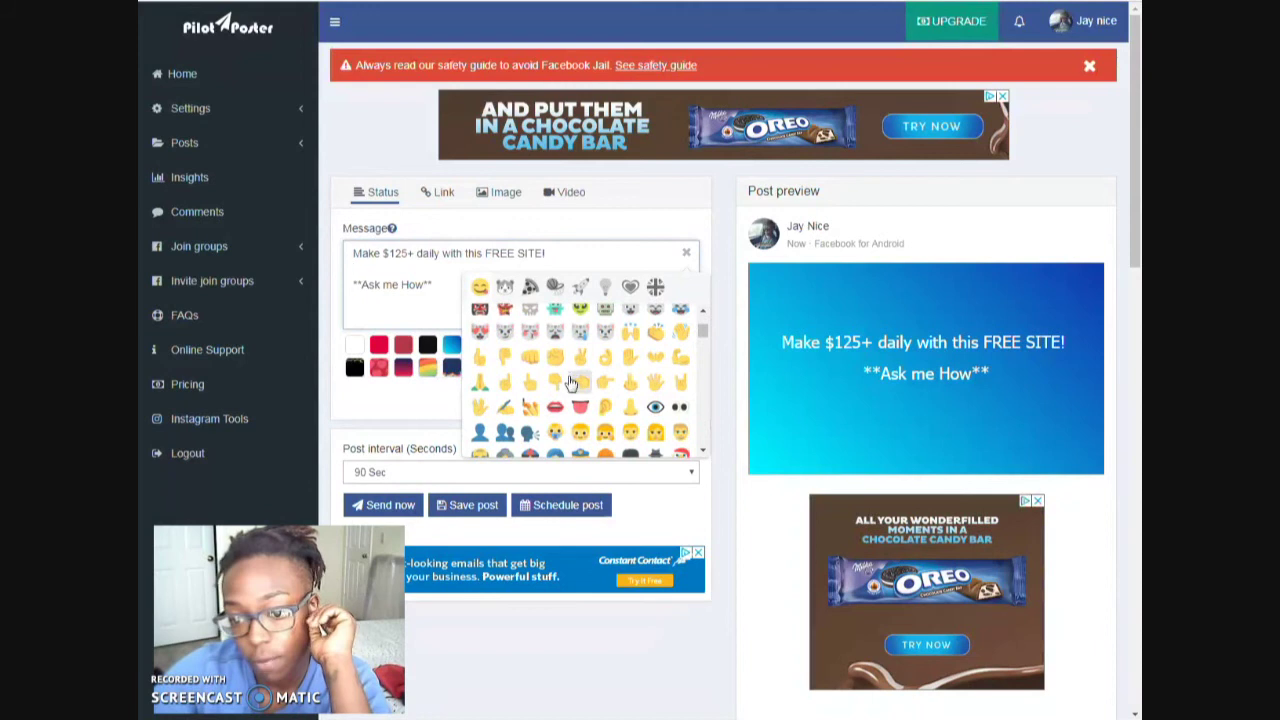
scroll(675, 355, down, 3)
scroll(670, 350, down, 3)
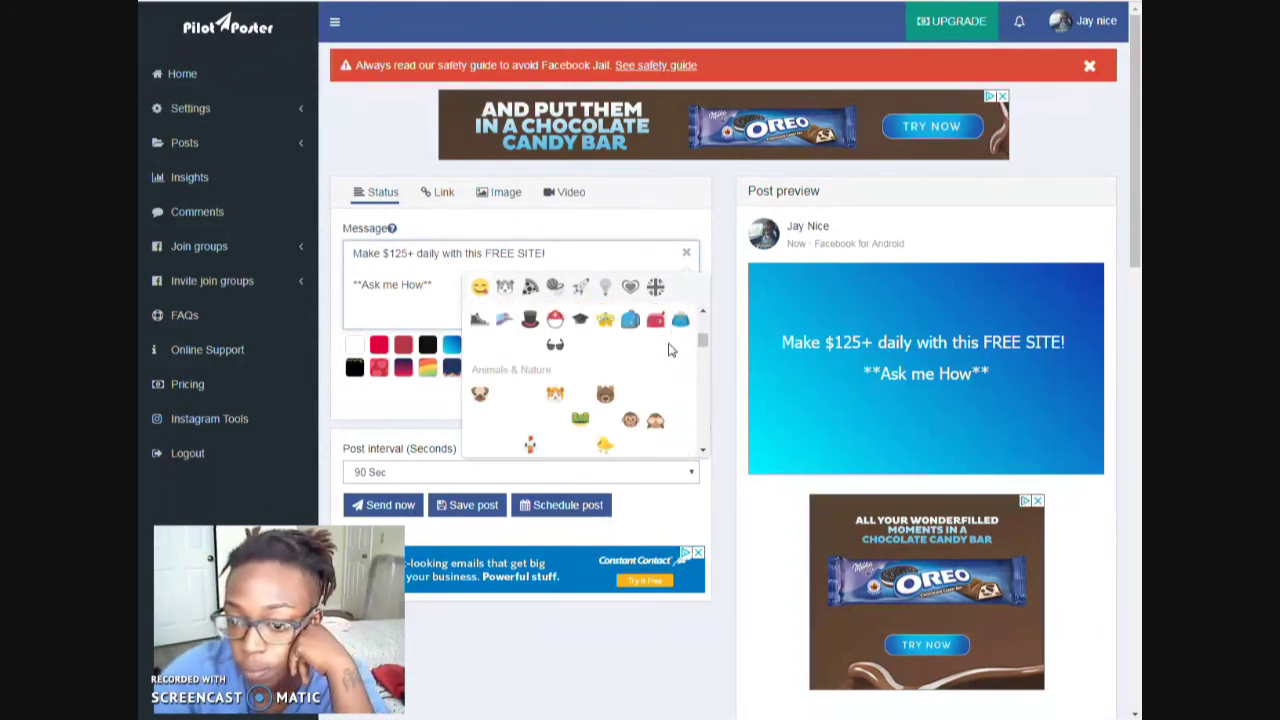
scroll(670, 350, down, 3)
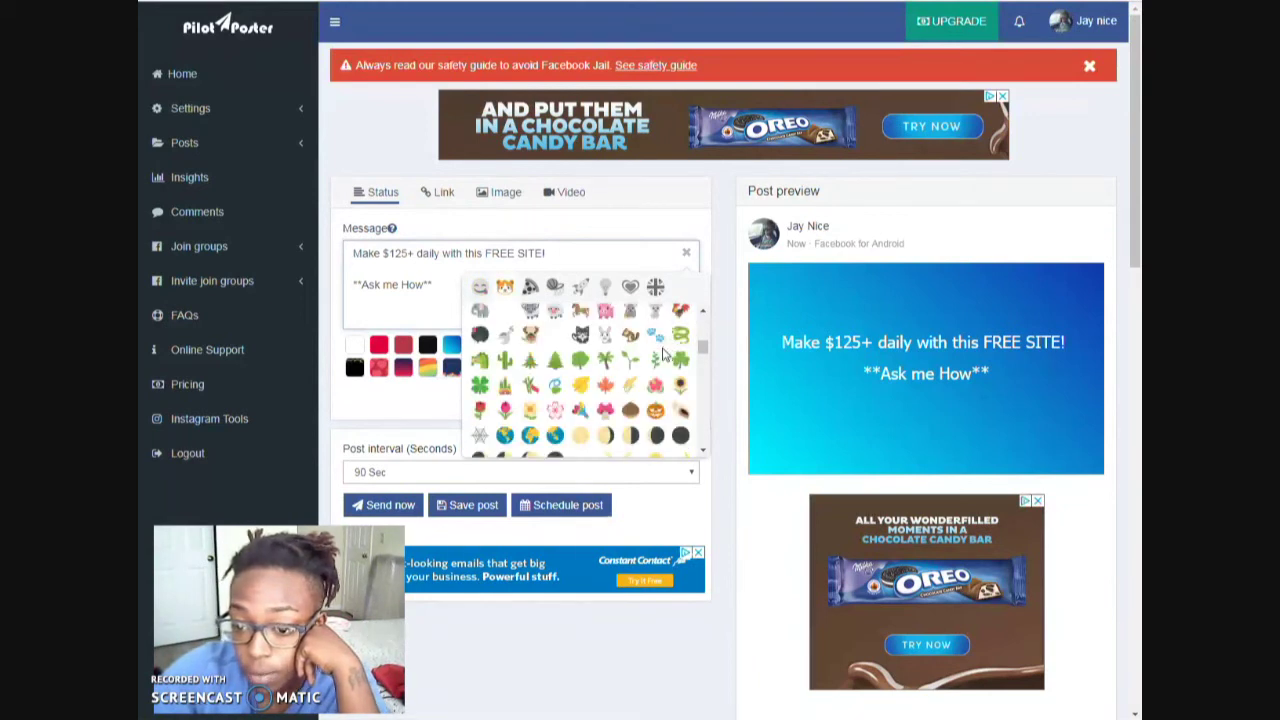
scroll(662, 355, down, 3)
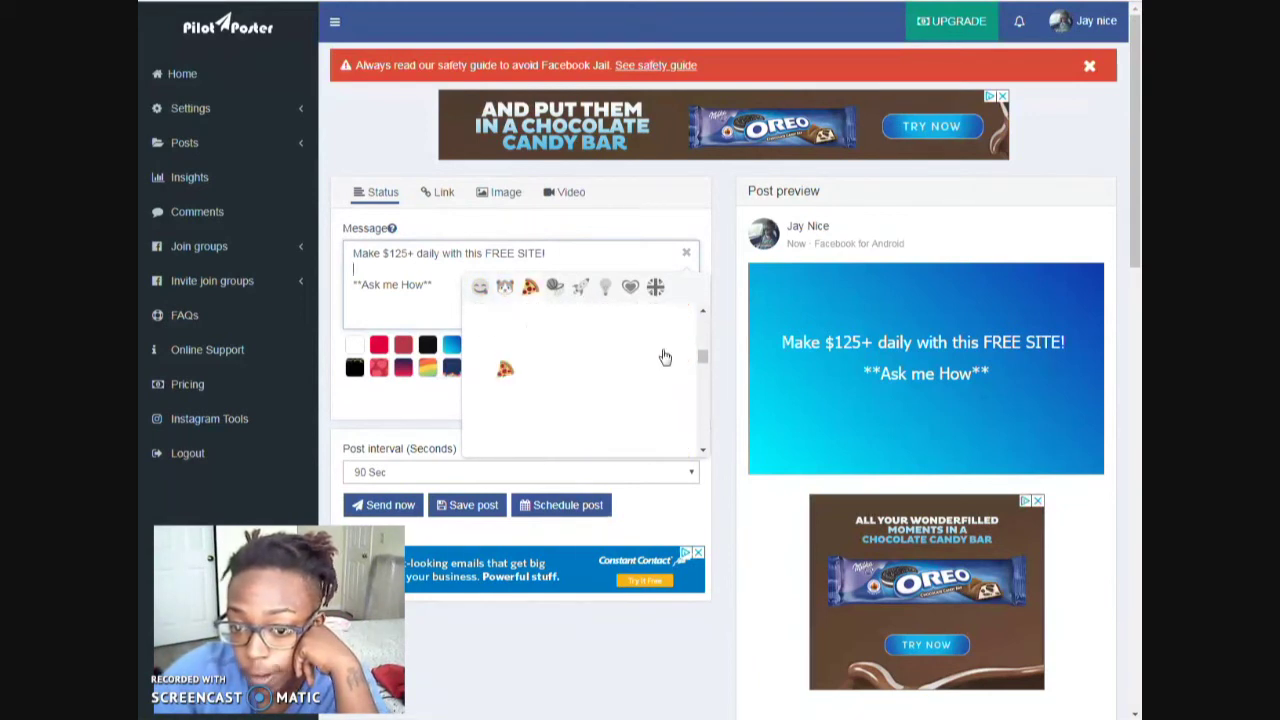
scroll(665, 357, down, 2)
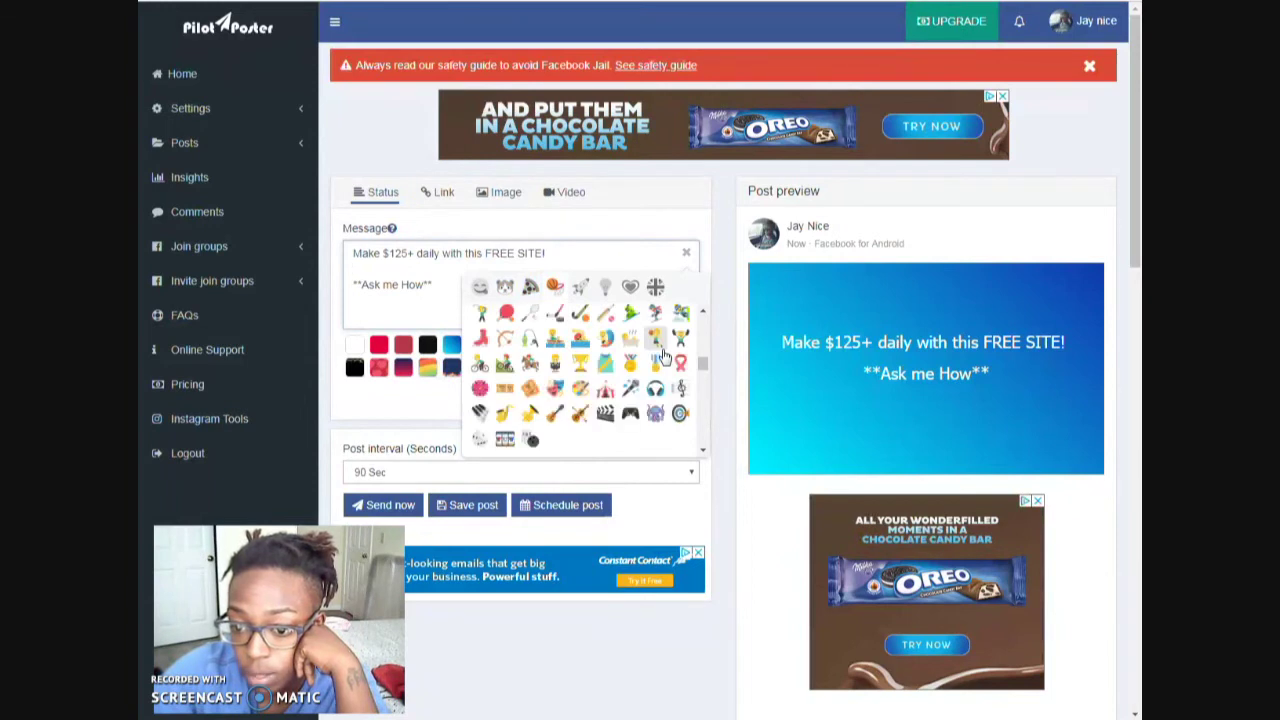
scroll(660, 390, up, 2)
scroll(660, 390, down, 4)
scroll(650, 345, down, 4)
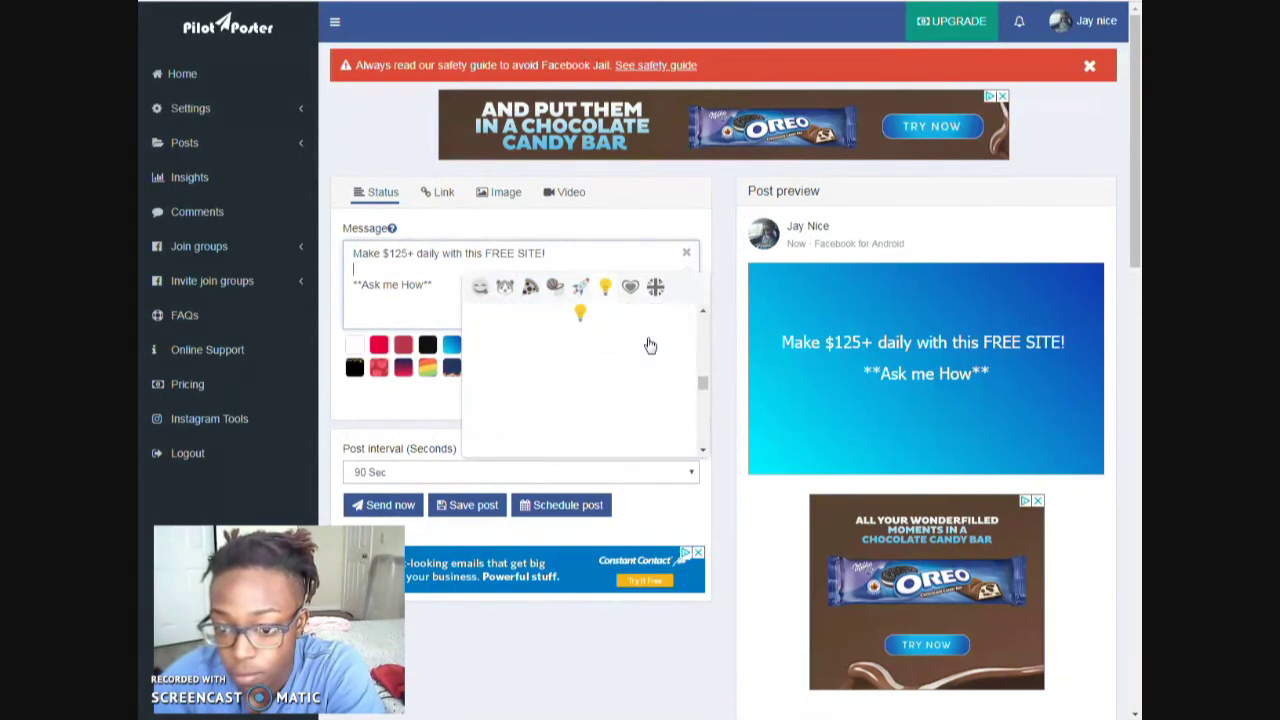
scroll(650, 344, up, 1)
scroll(648, 345, down, 3)
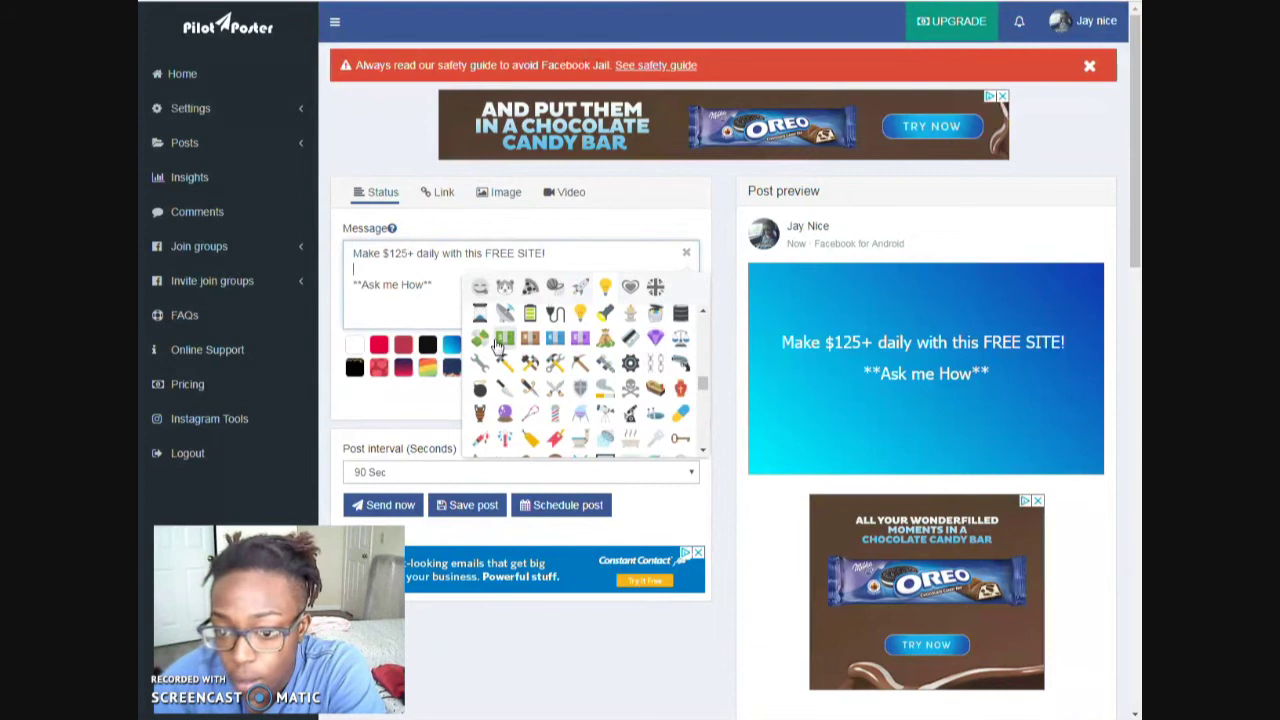
scroll(627, 365, down, 1)
scroll(630, 368, down, 3)
scroll(648, 375, down, 3)
scroll(648, 375, up, 2)
scroll(648, 375, up, 4)
scroll(648, 375, down, 3)
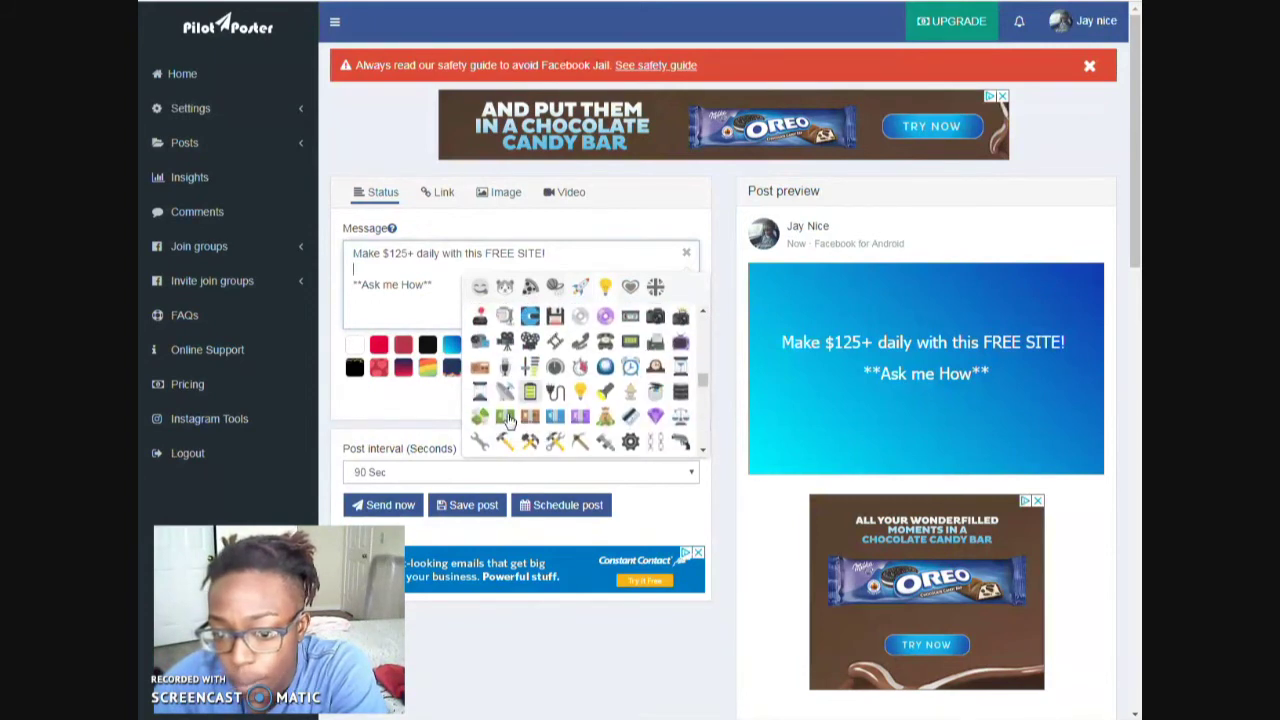
click(480, 420)
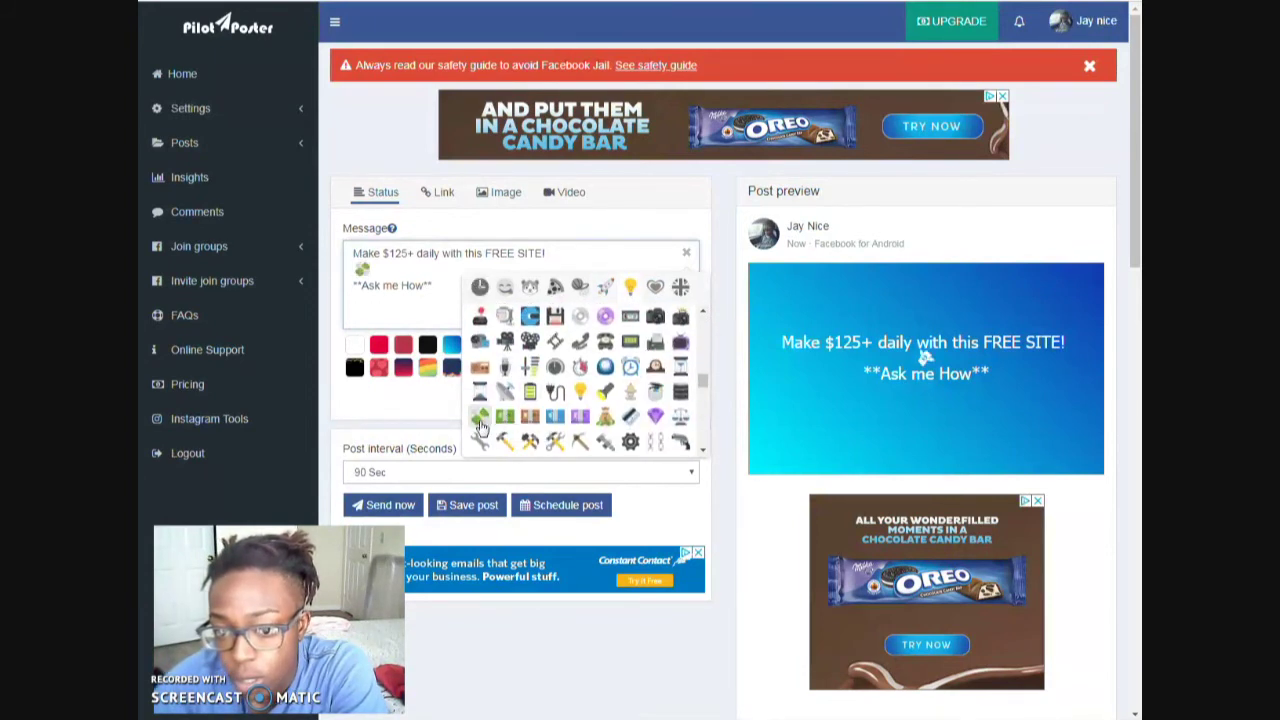
click(480, 420)
- Extend the emoji row with two object emojis and two money-mouth faces
scroll(480, 420, up, 2)
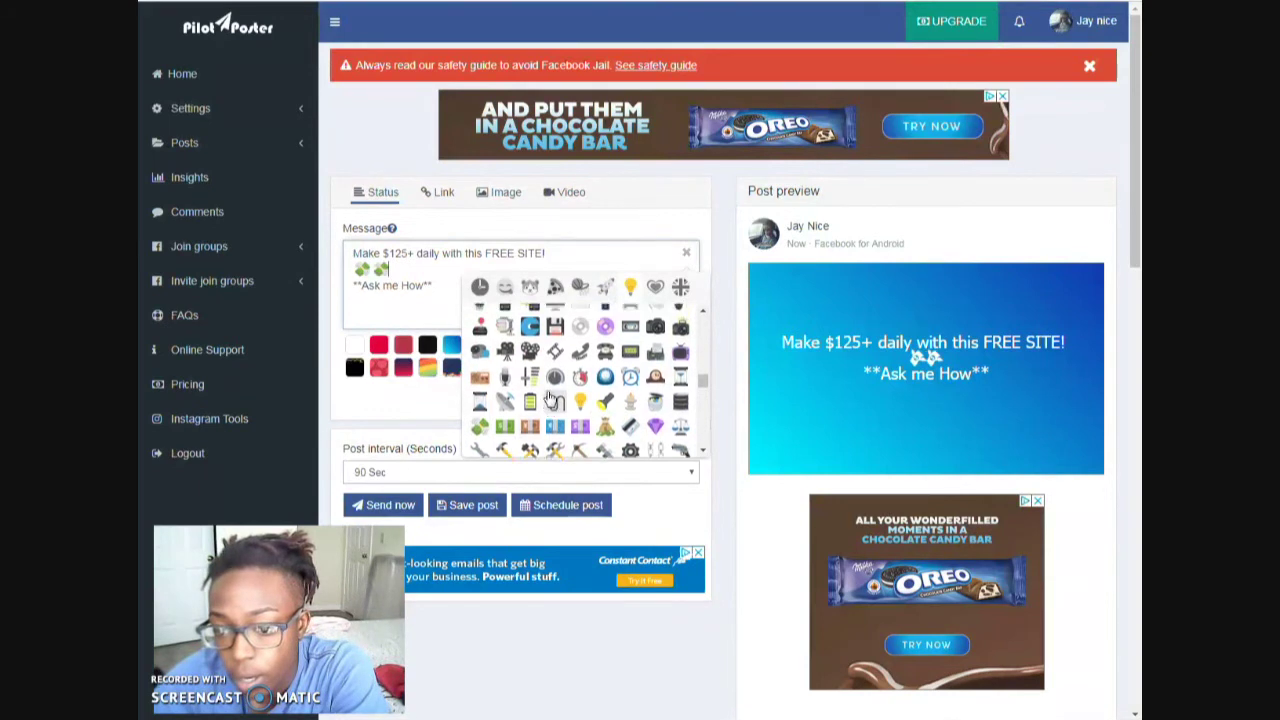
click(530, 371)
click(556, 371)
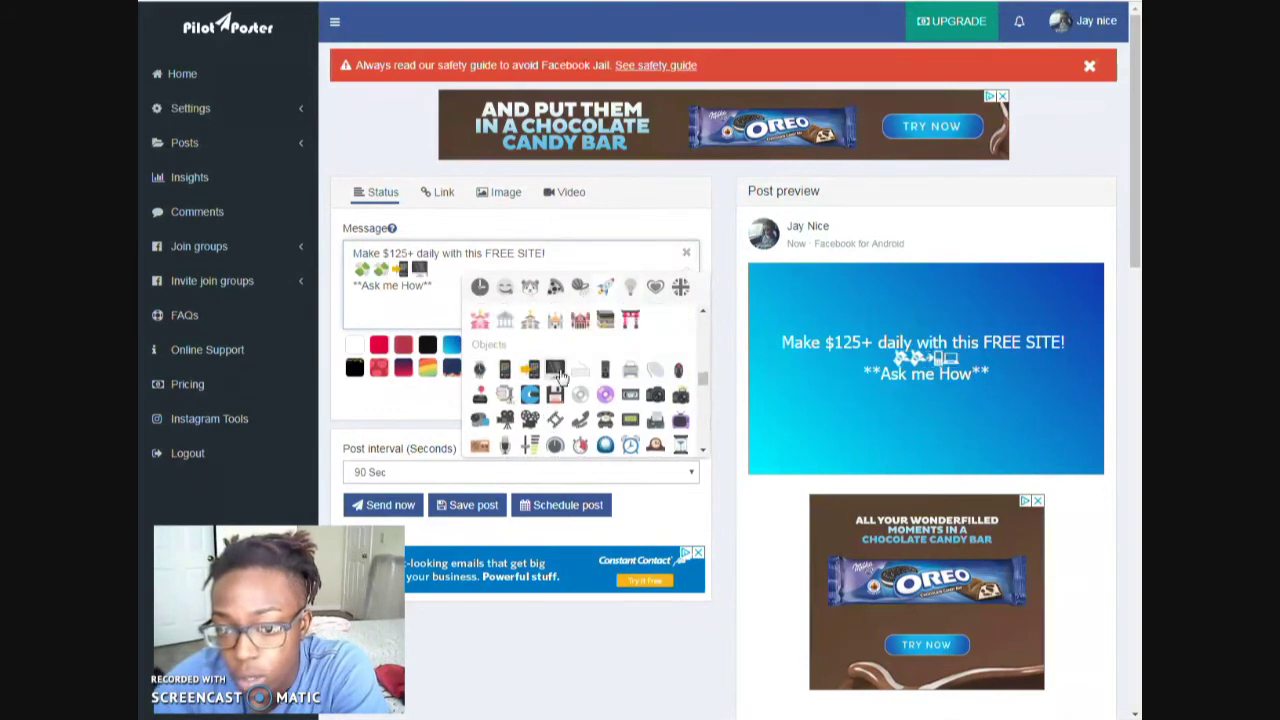
scroll(647, 391, up, 3)
scroll(647, 391, up, 8)
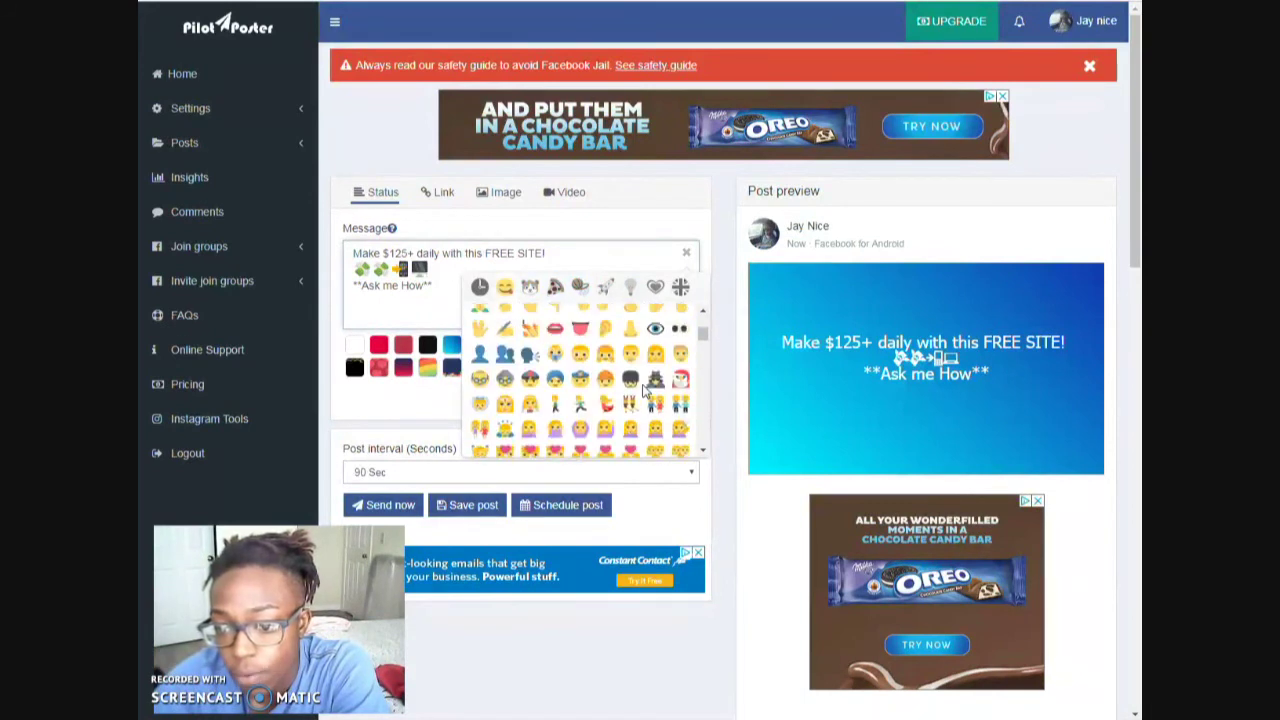
scroll(647, 391, up, 2)
scroll(647, 391, down, 2)
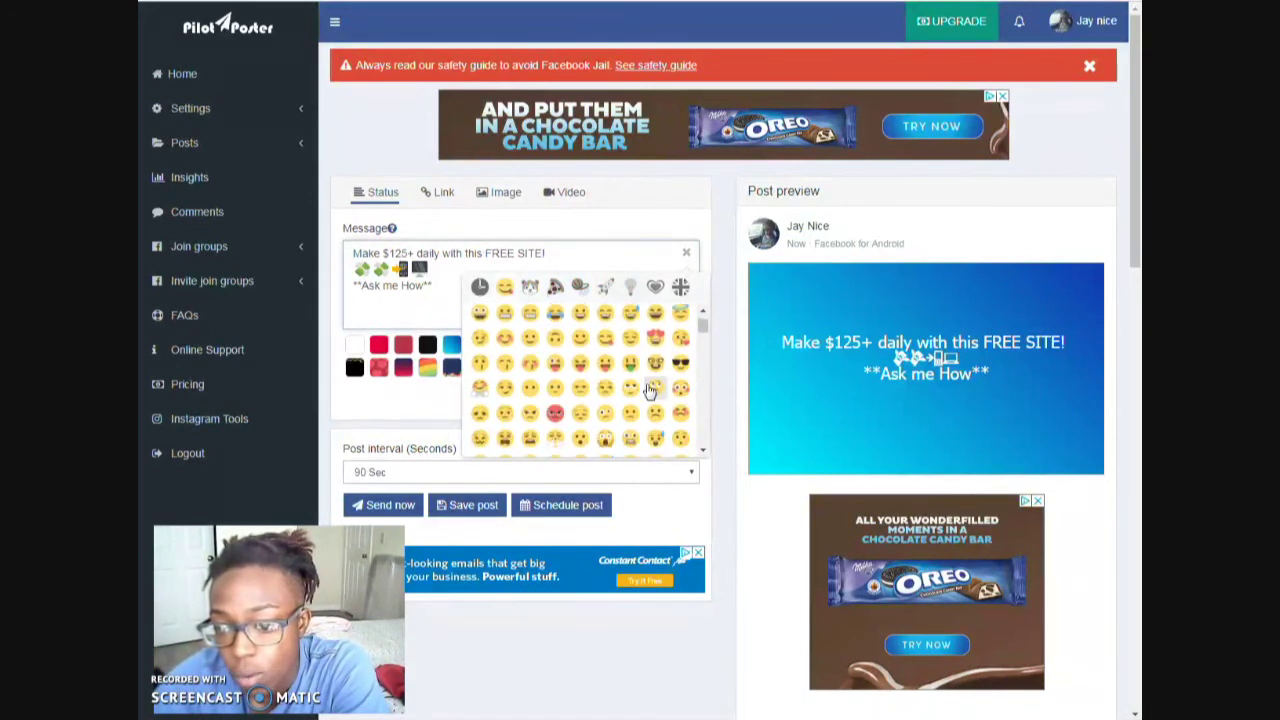
scroll(663, 403, up, 2)
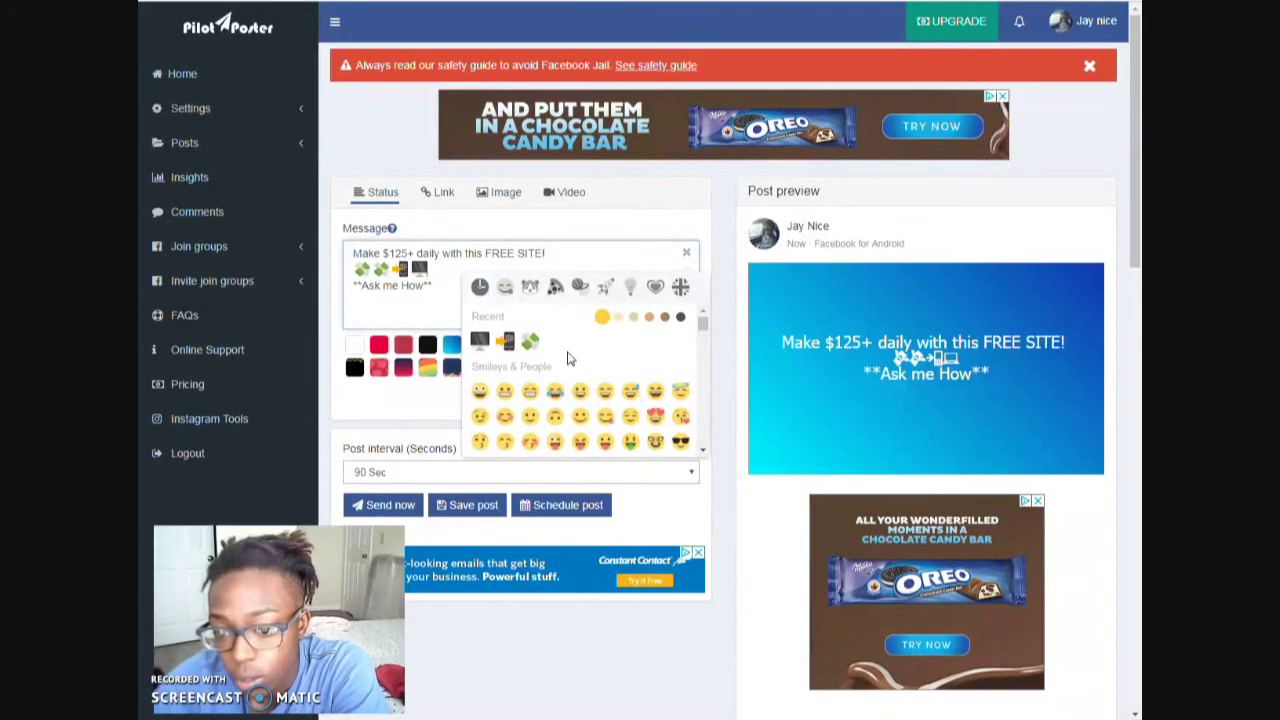
click(480, 391)
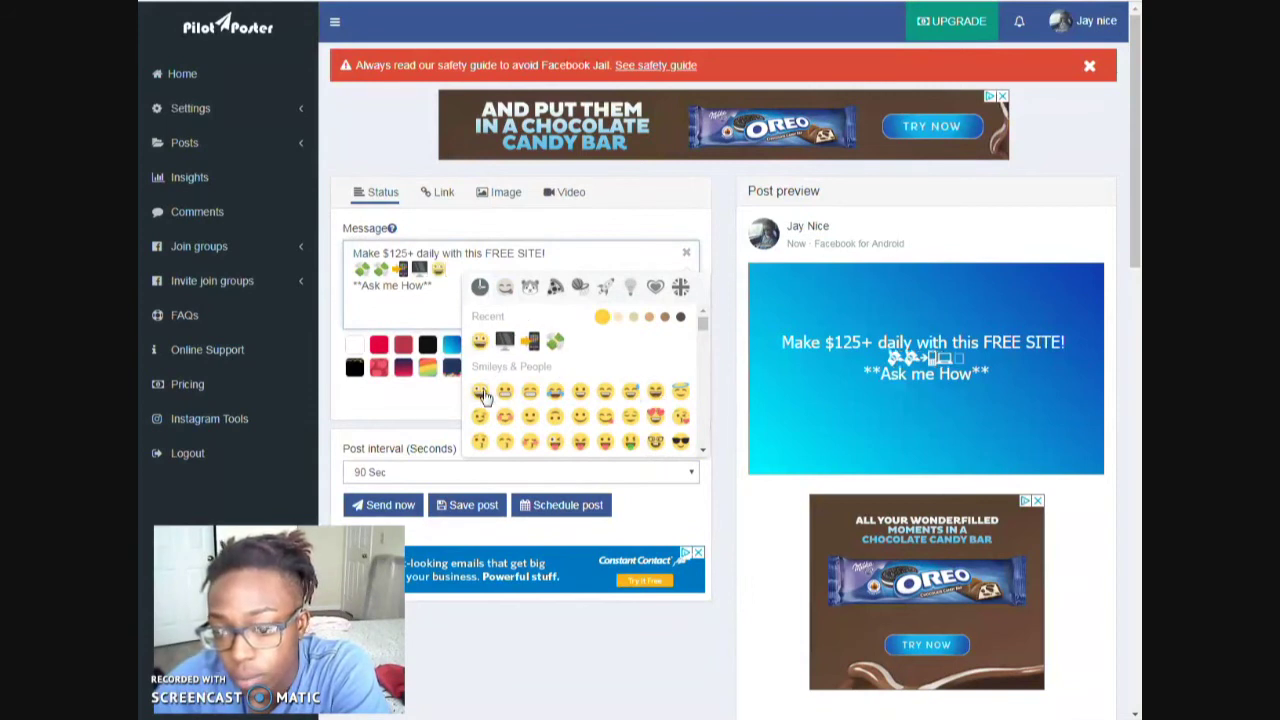
scroll(608, 370, down, 2)
scroll(612, 378, up, 2)
key(BackSpace)
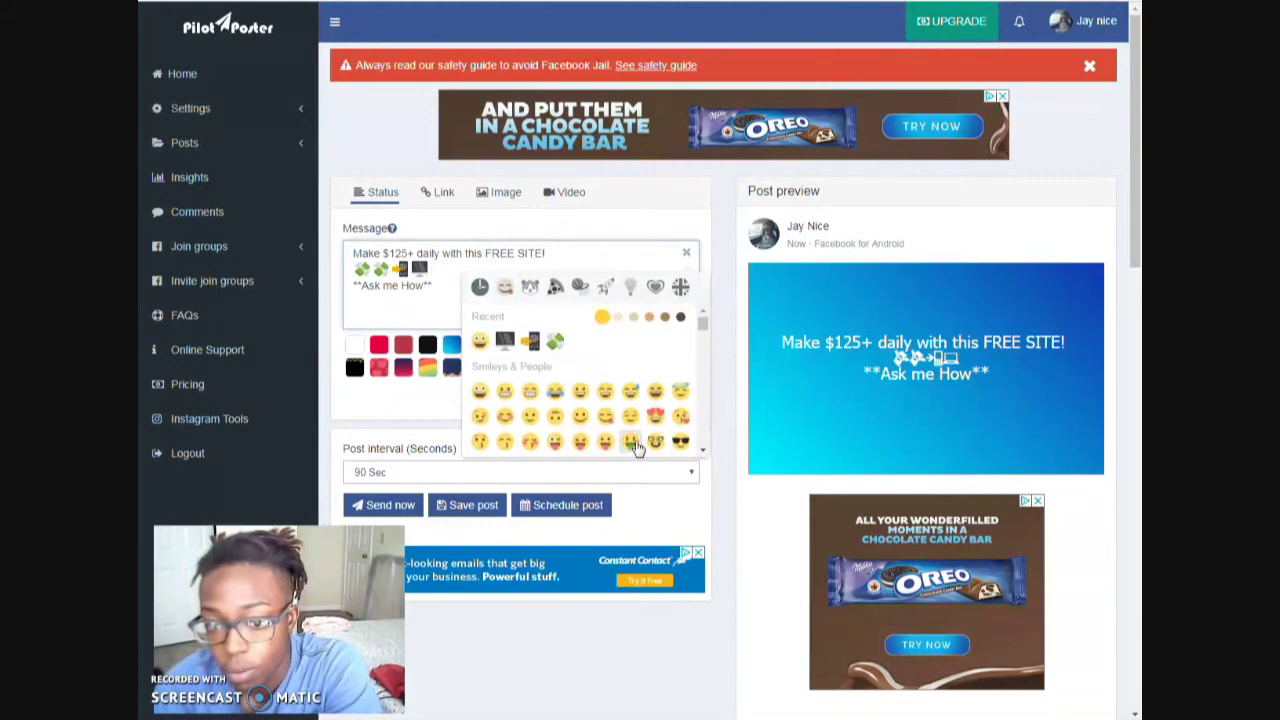
click(632, 443)
click(637, 447)
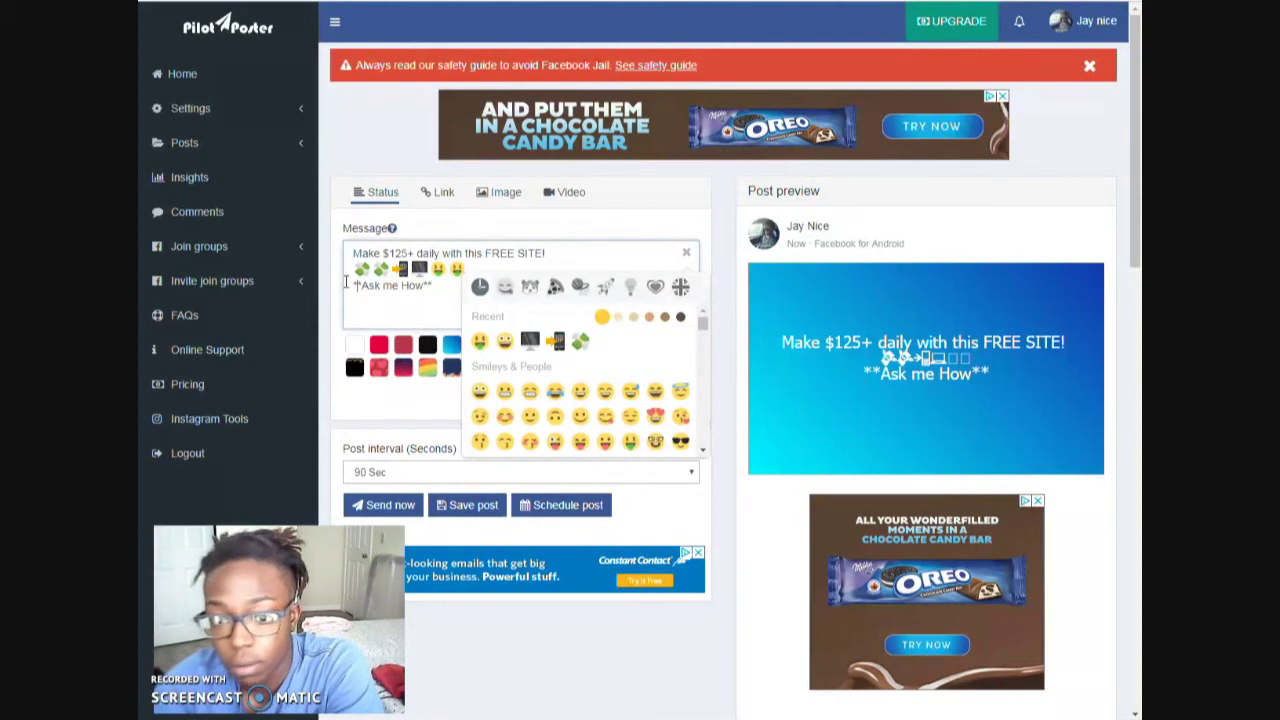
- Flank **Ask me How** with pointing-down hand emojis and close the emoji picker
scroll(615, 373, down, 5)
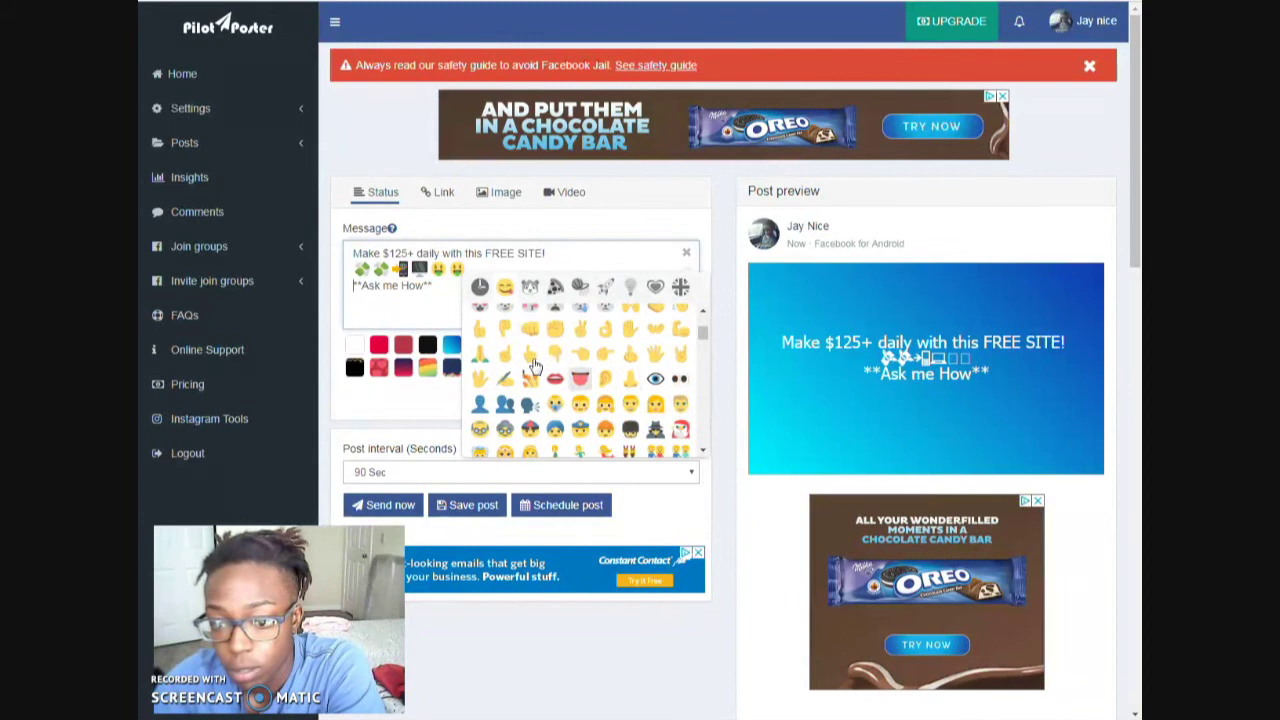
click(557, 355)
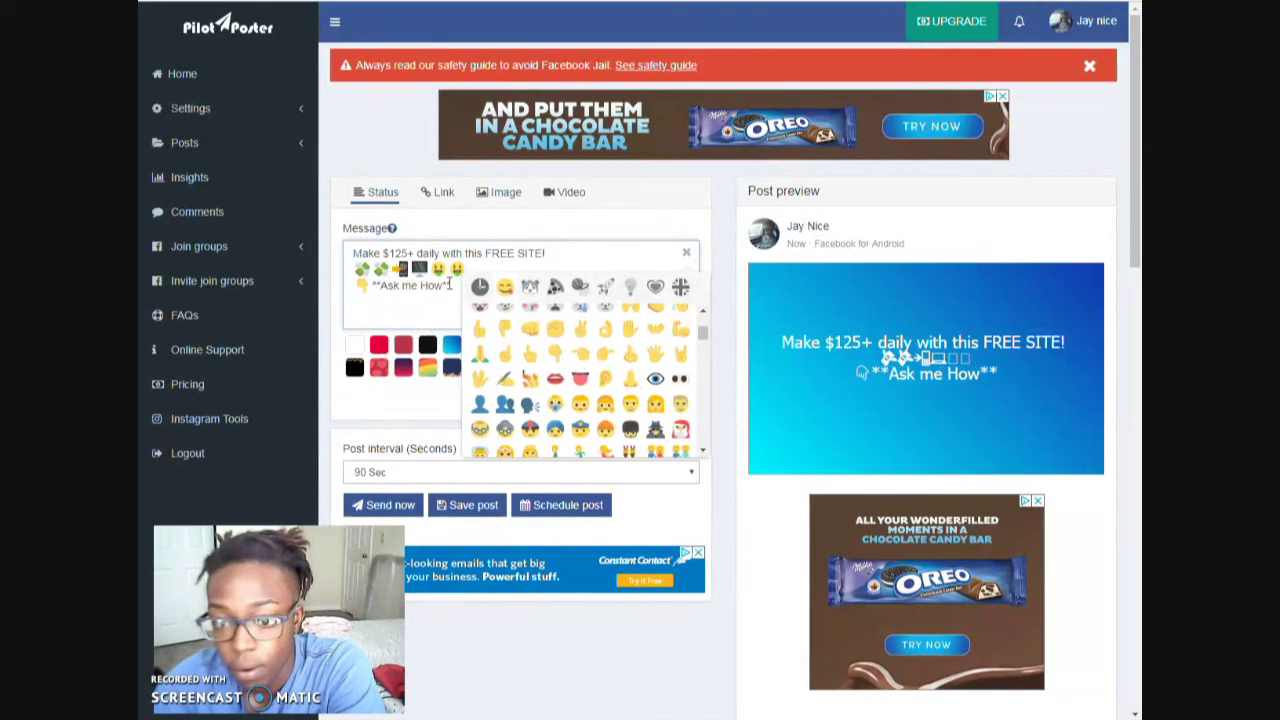
click(558, 354)
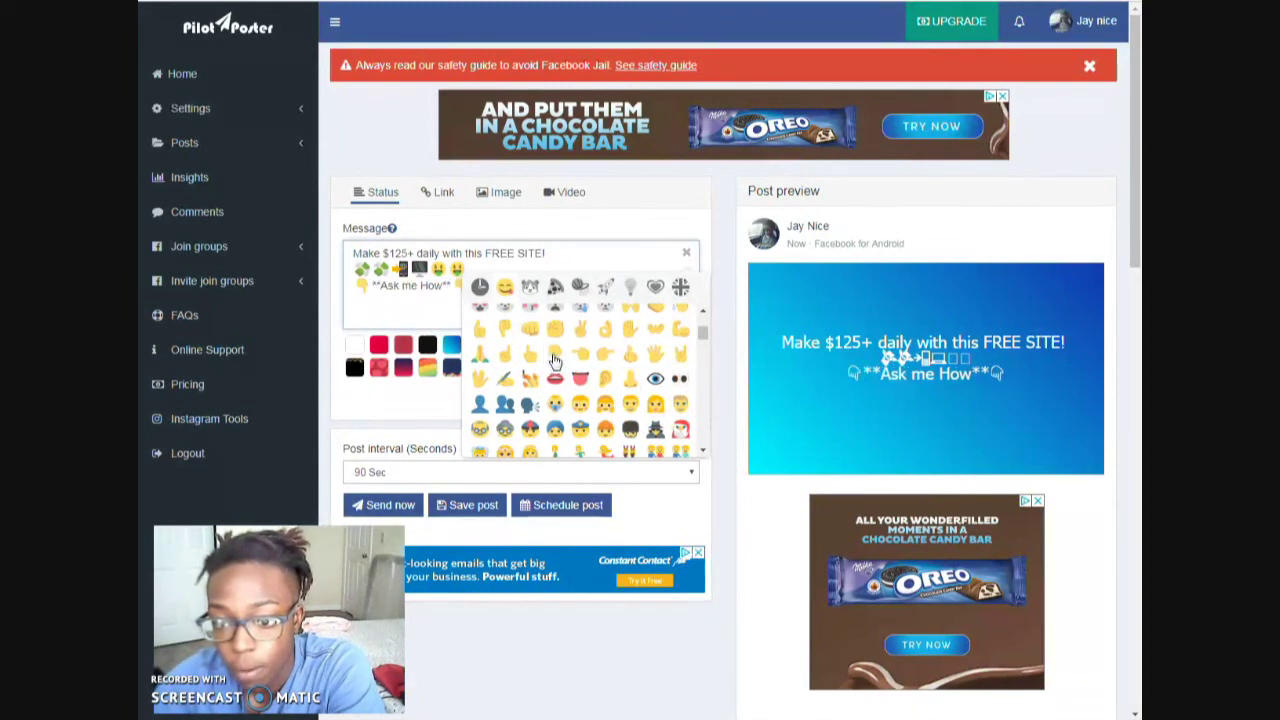
click(686, 255)
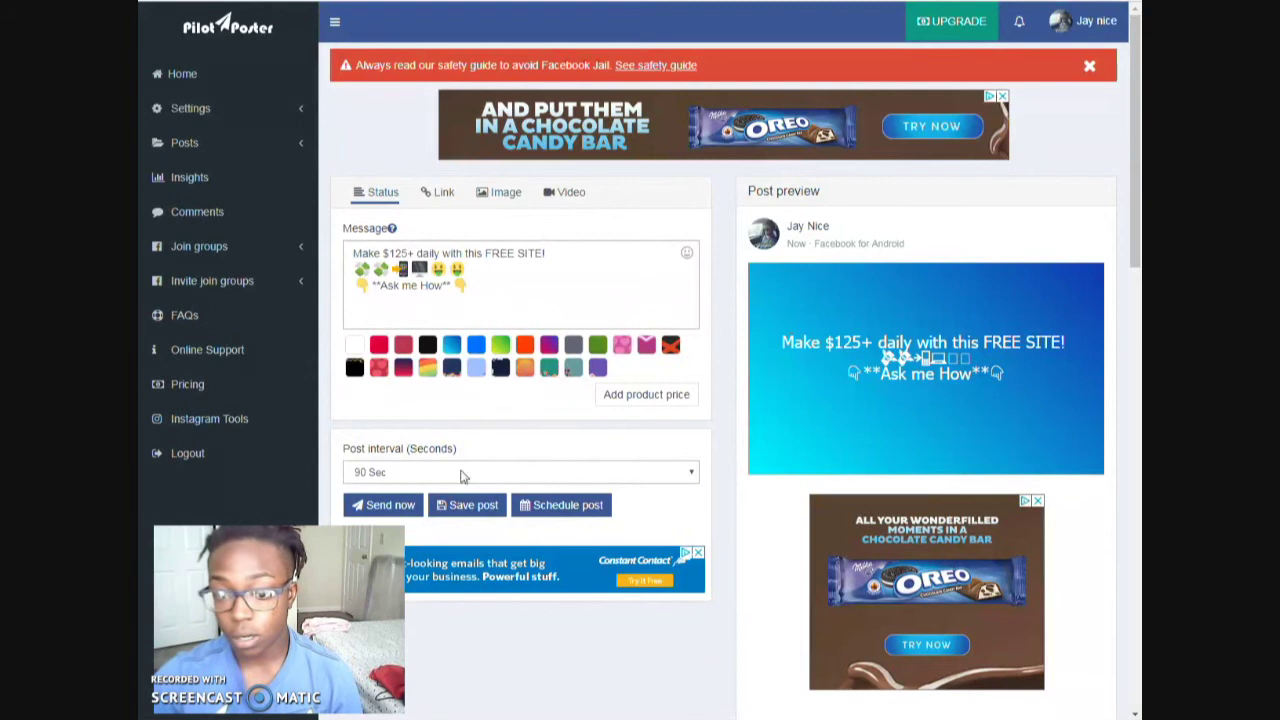
scroll(725, 468, down, 1)
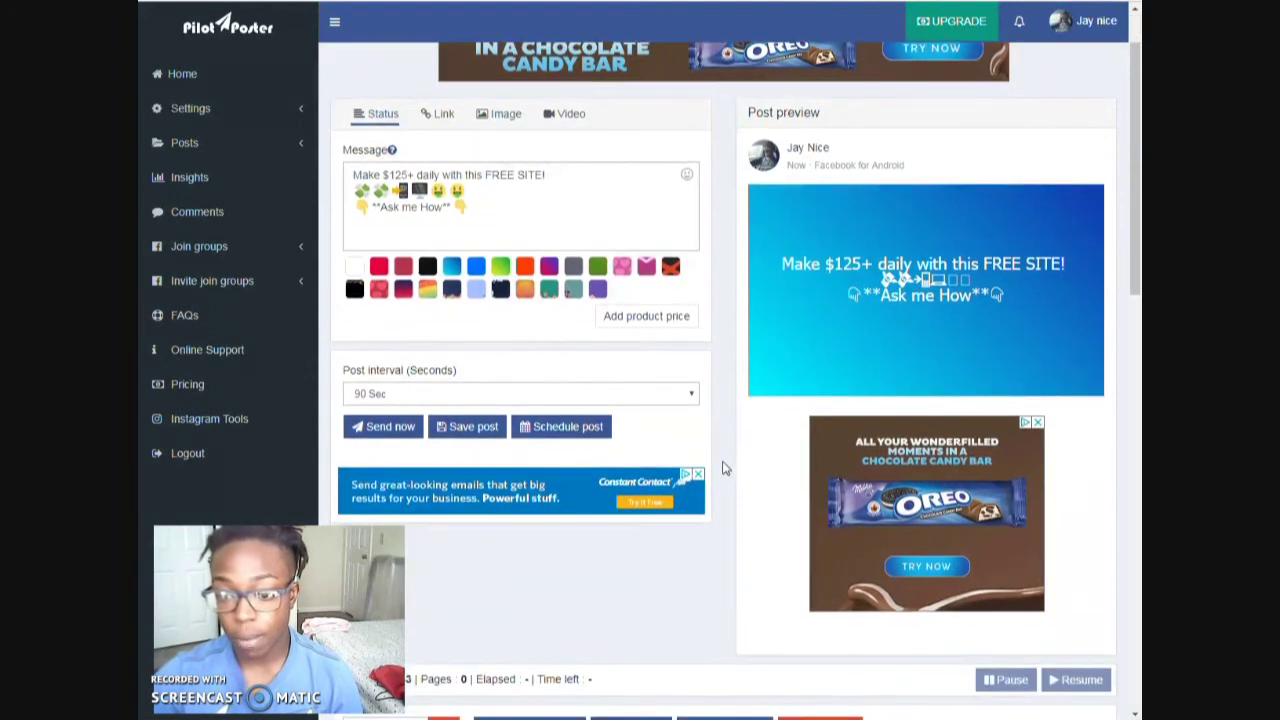
- Save the status post with the title 'Level Rewards - Free Site Promo'
click(490, 428)
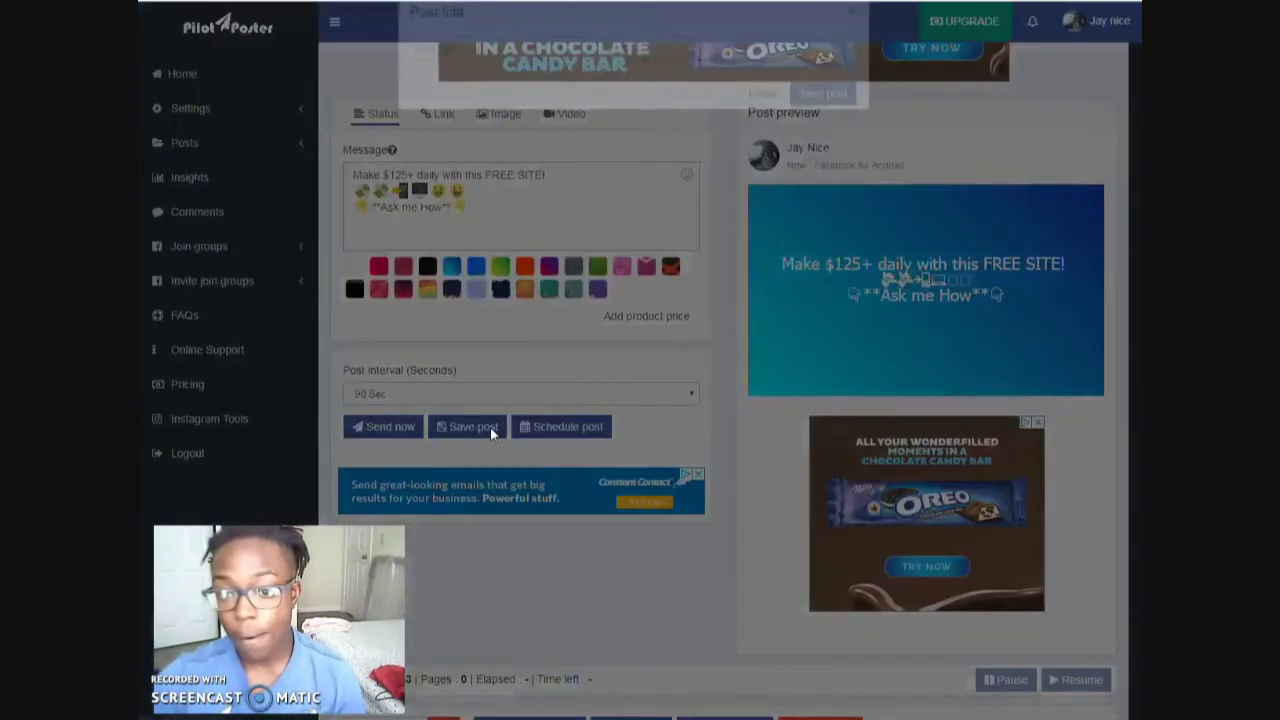
text(Le)
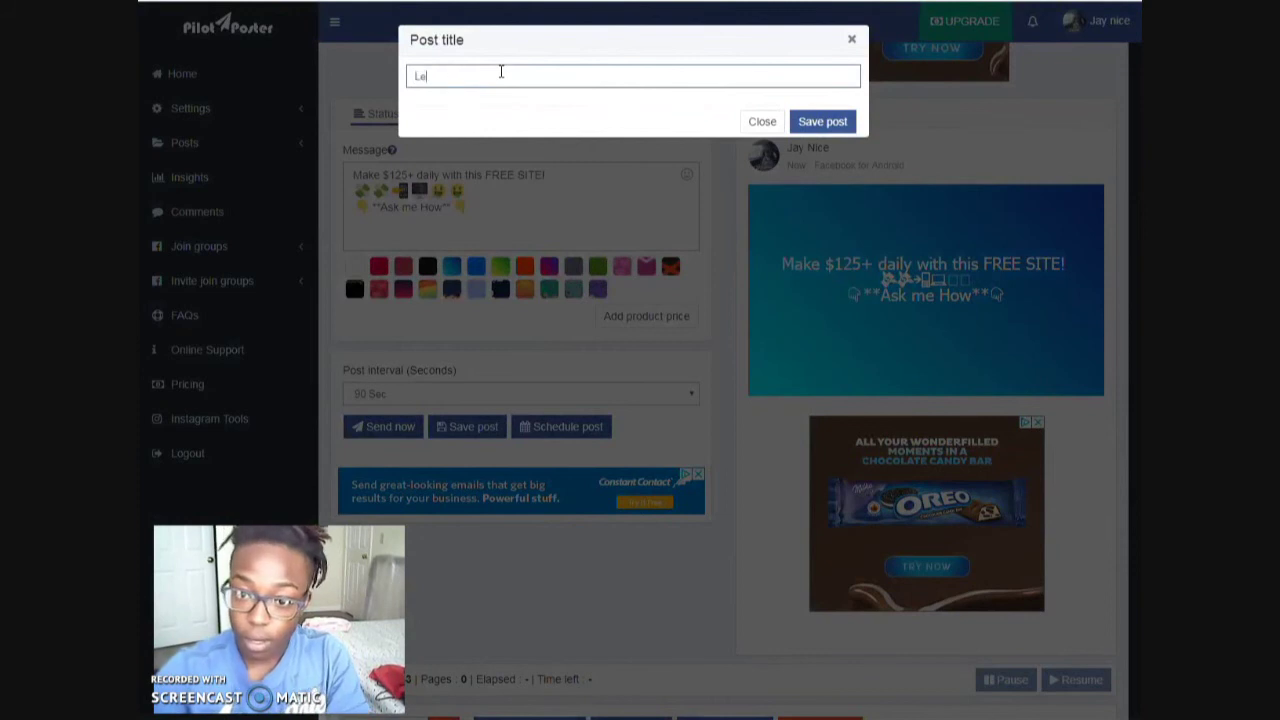
text(vel Rewards - Free Site Promo)
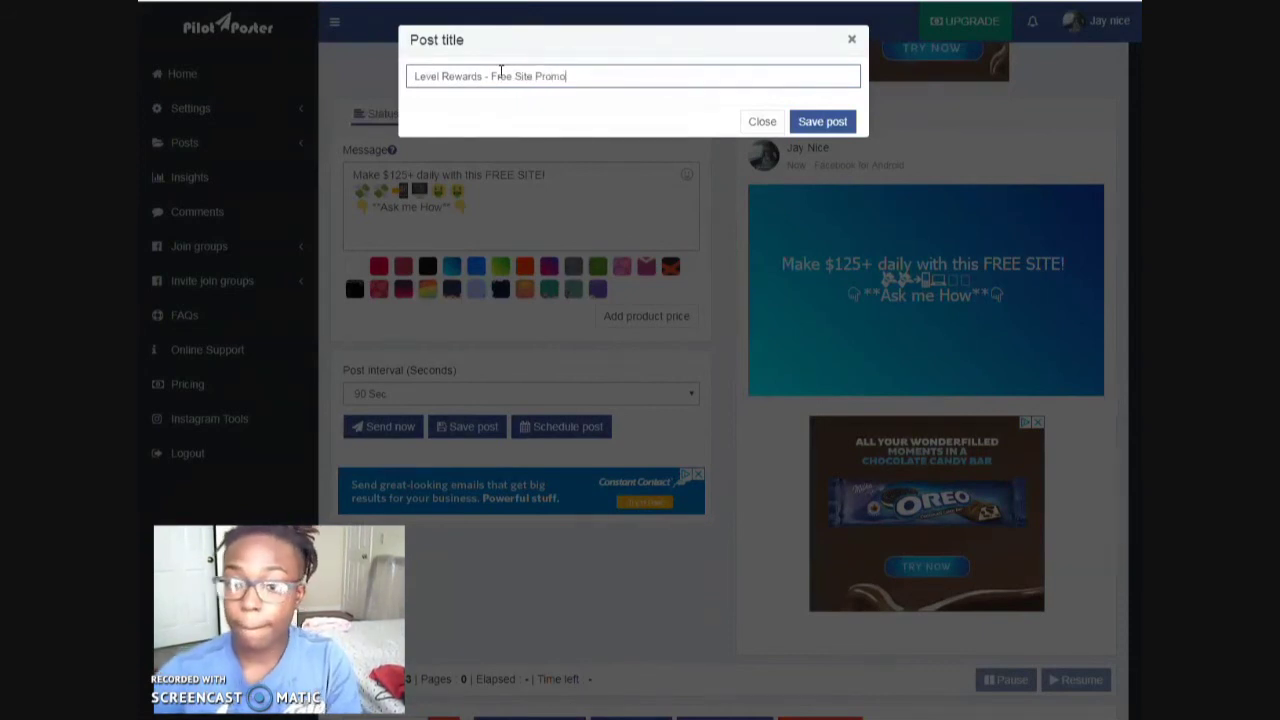
click(835, 122)
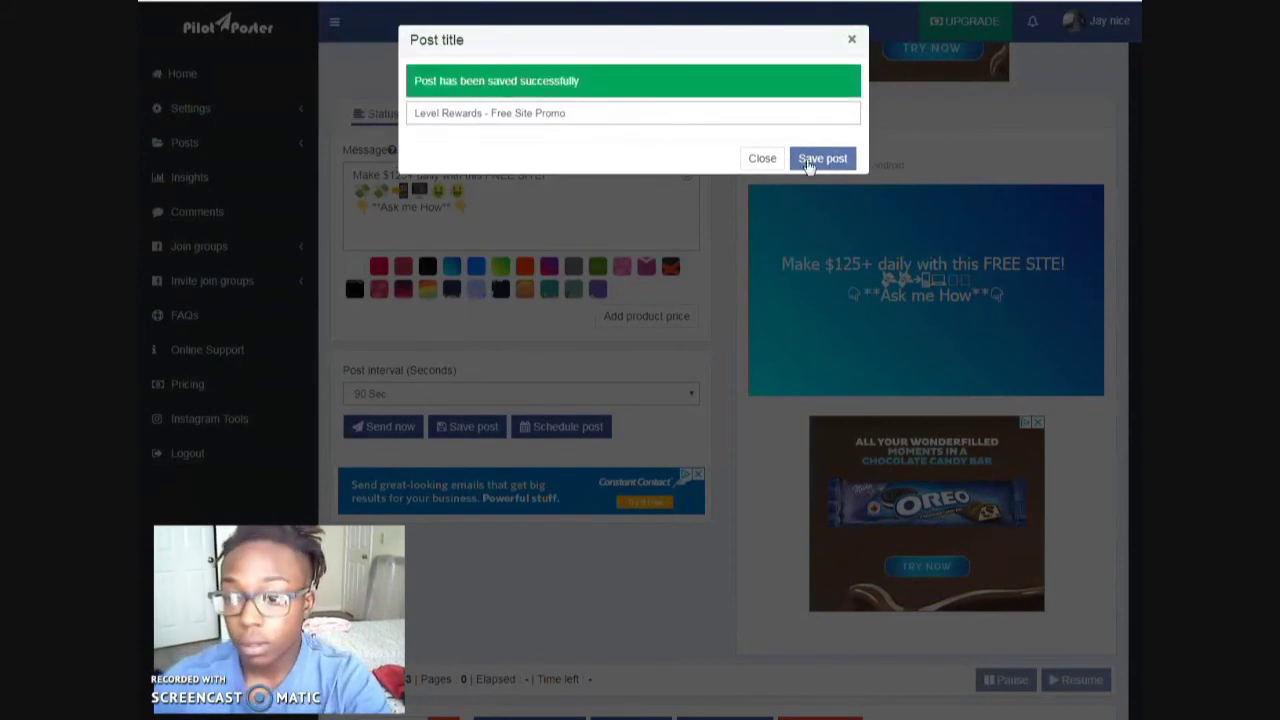
click(759, 161)
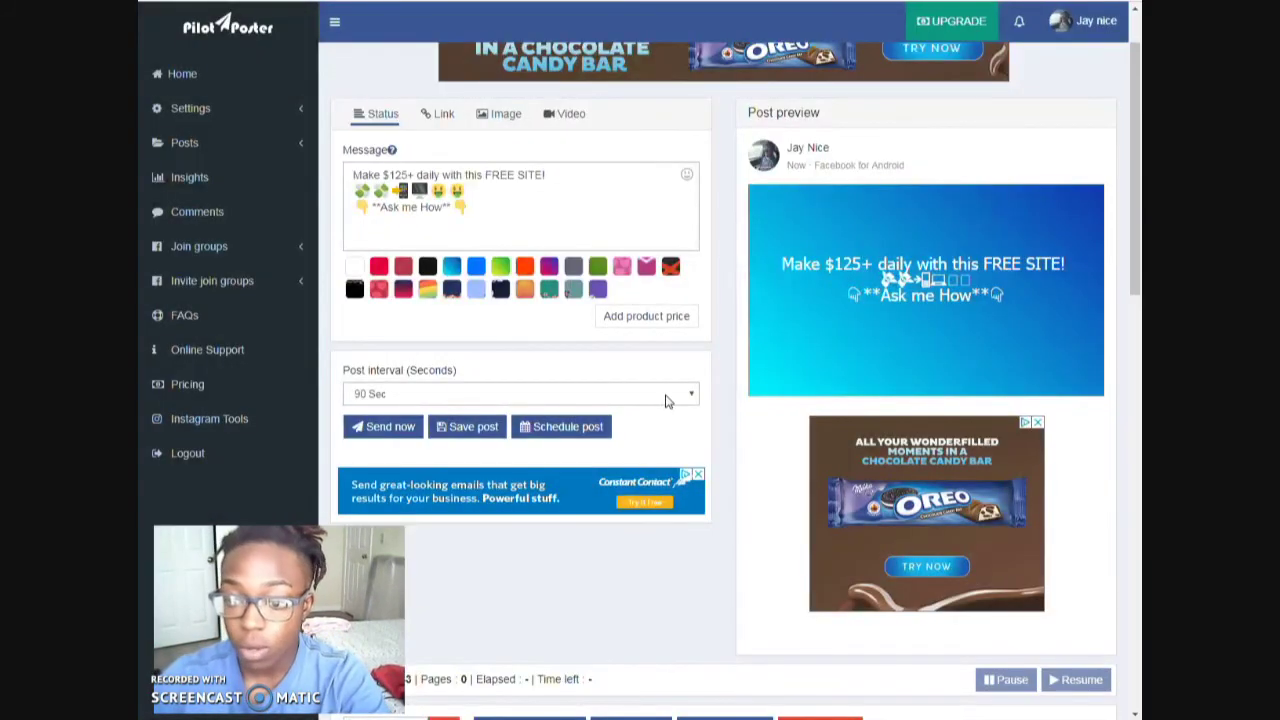
- Pick 1020 Sec from the Post interval (Seconds) list
click(665, 400)
scroll(580, 526, down, 5)
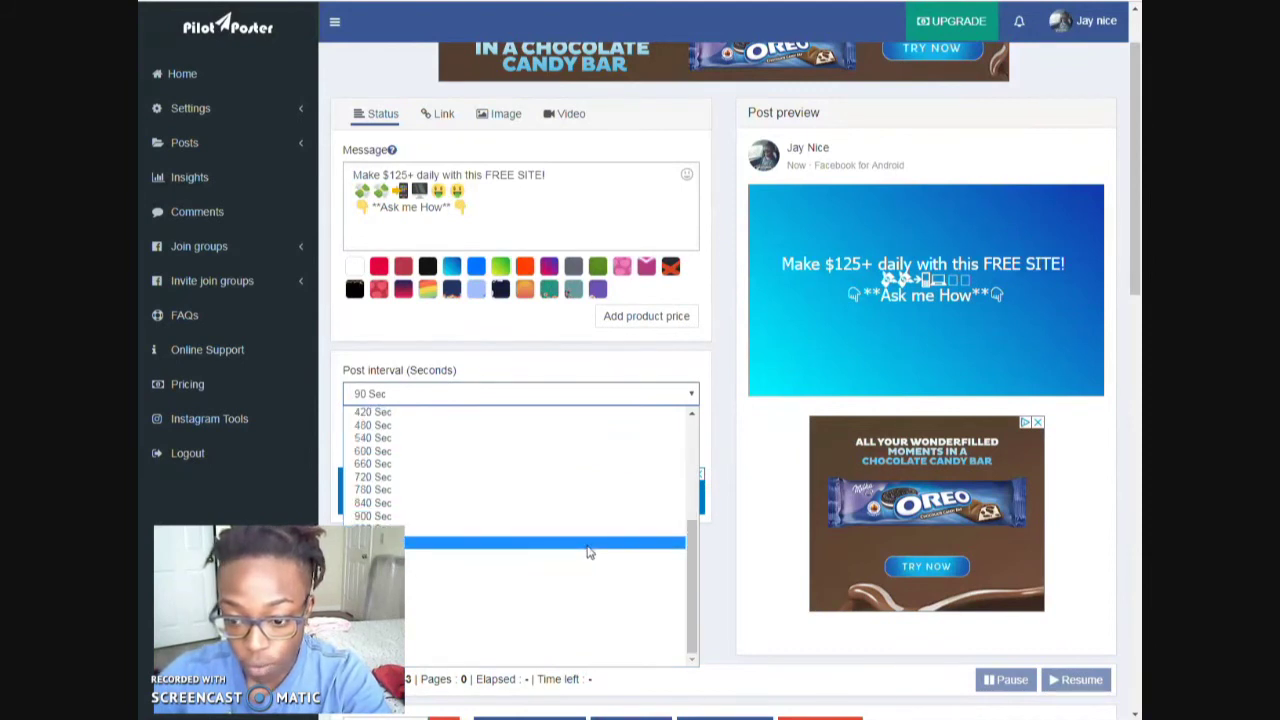
click(590, 550)
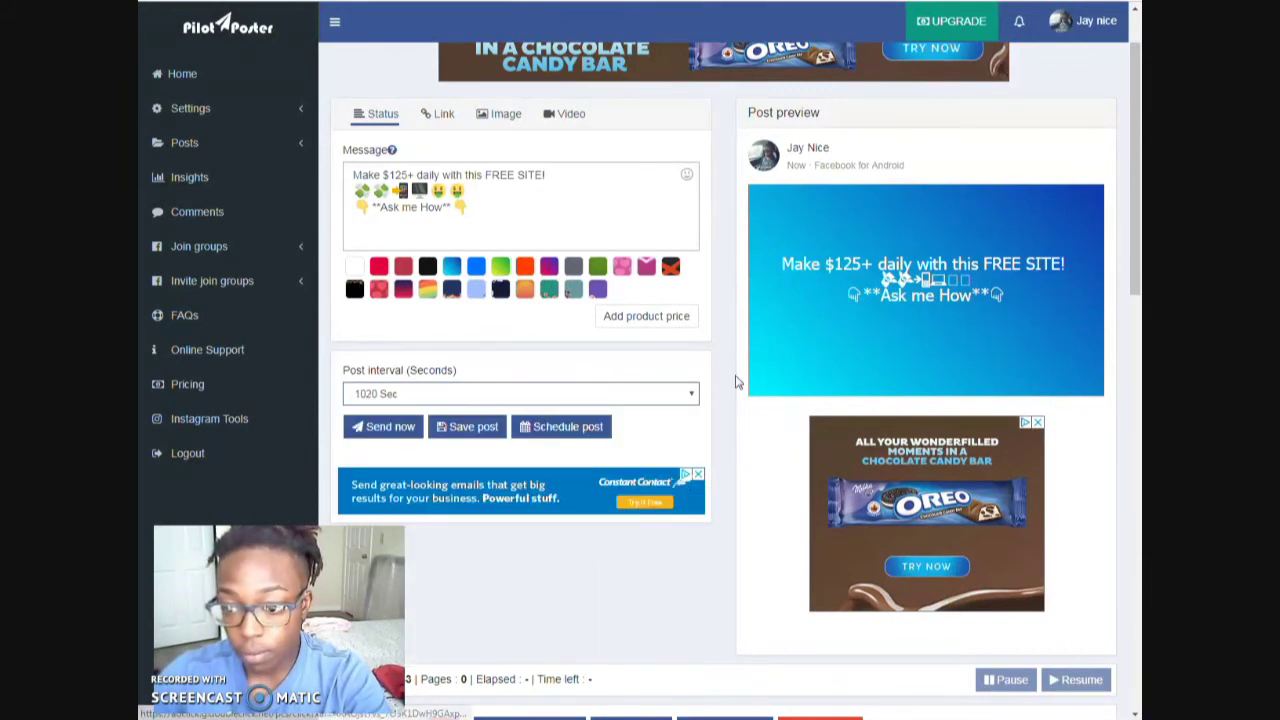
- Filter the groups by 'usa money' and tick all seven matching groups
scroll(717, 380, down, 5)
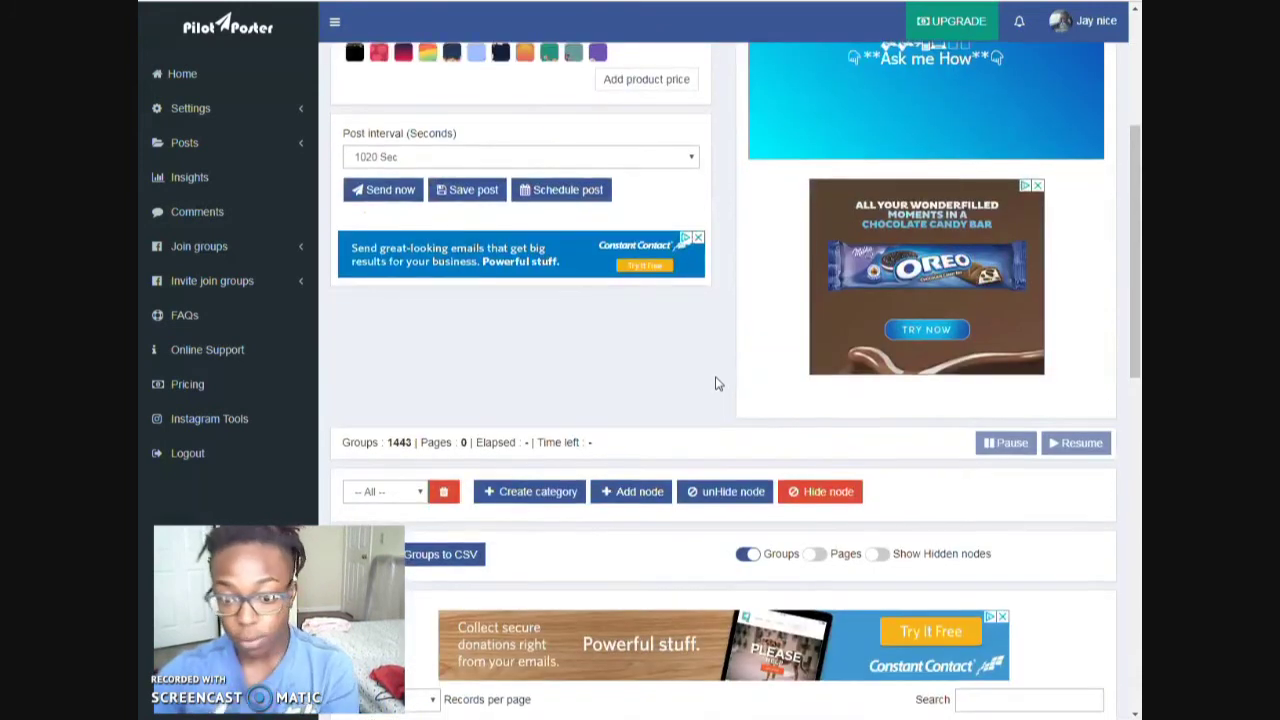
scroll(1097, 349, down, 3)
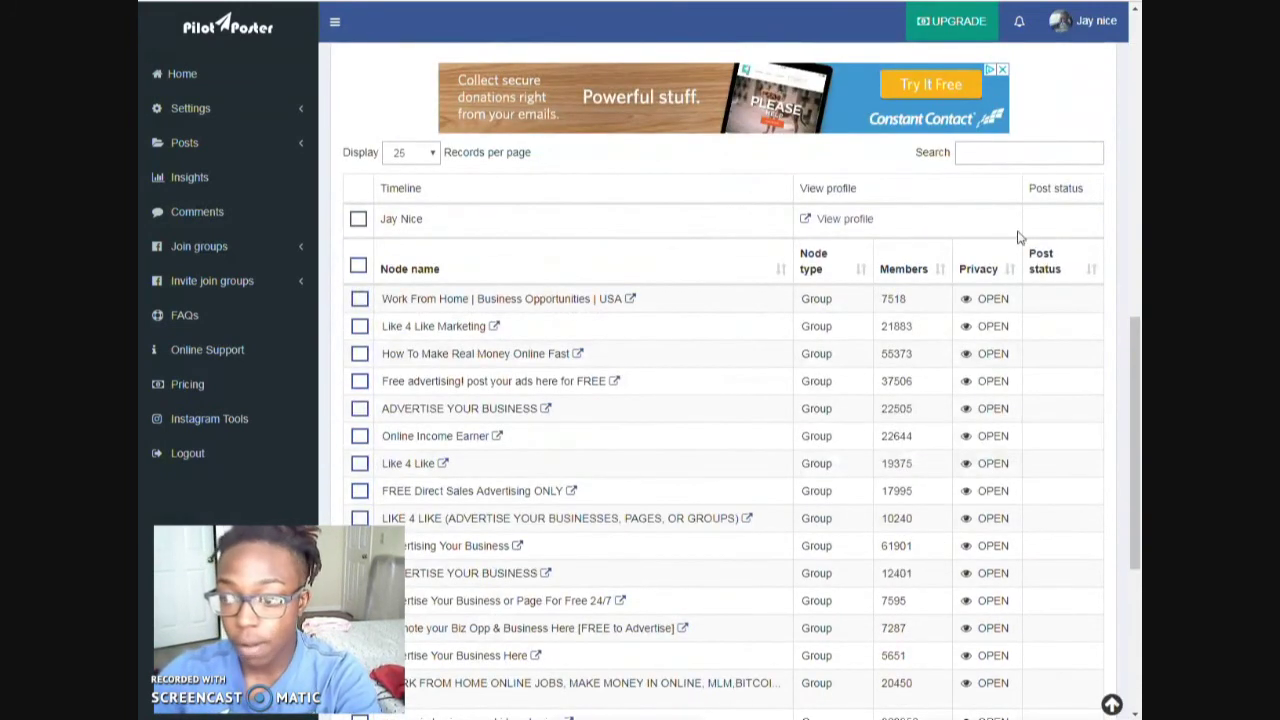
click(1034, 150)
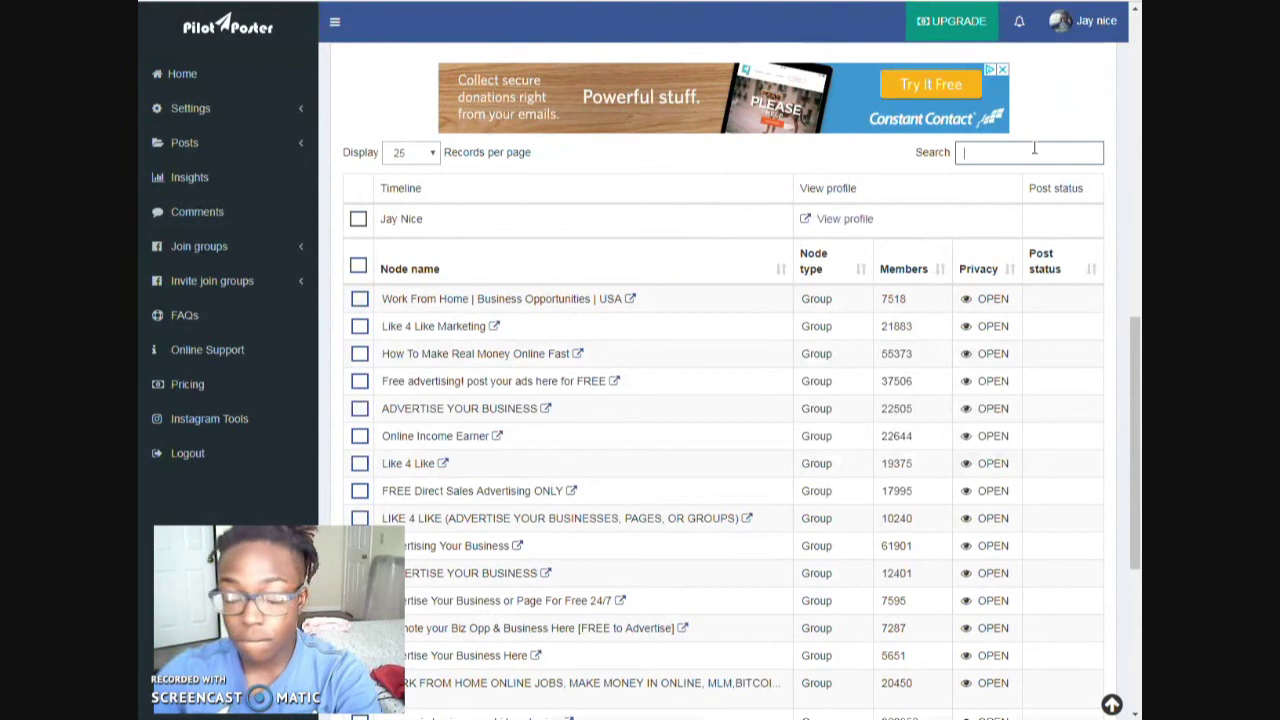
text(usa money)
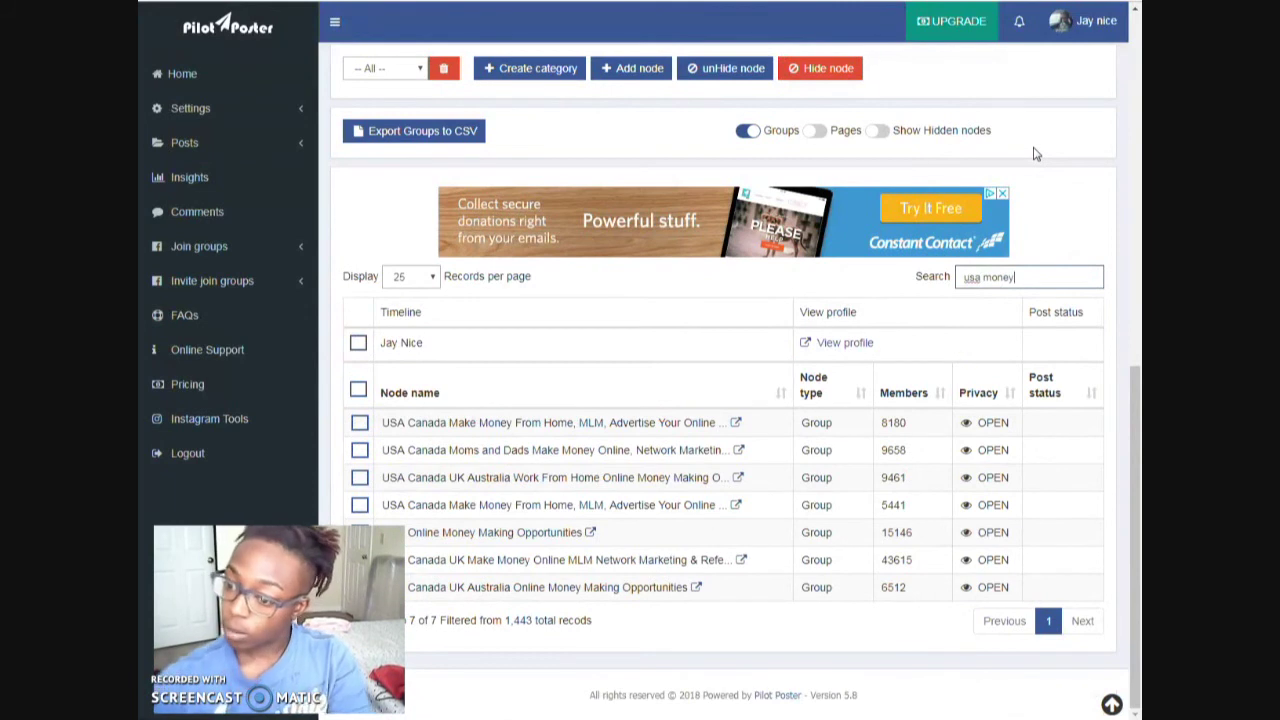
click(359, 391)
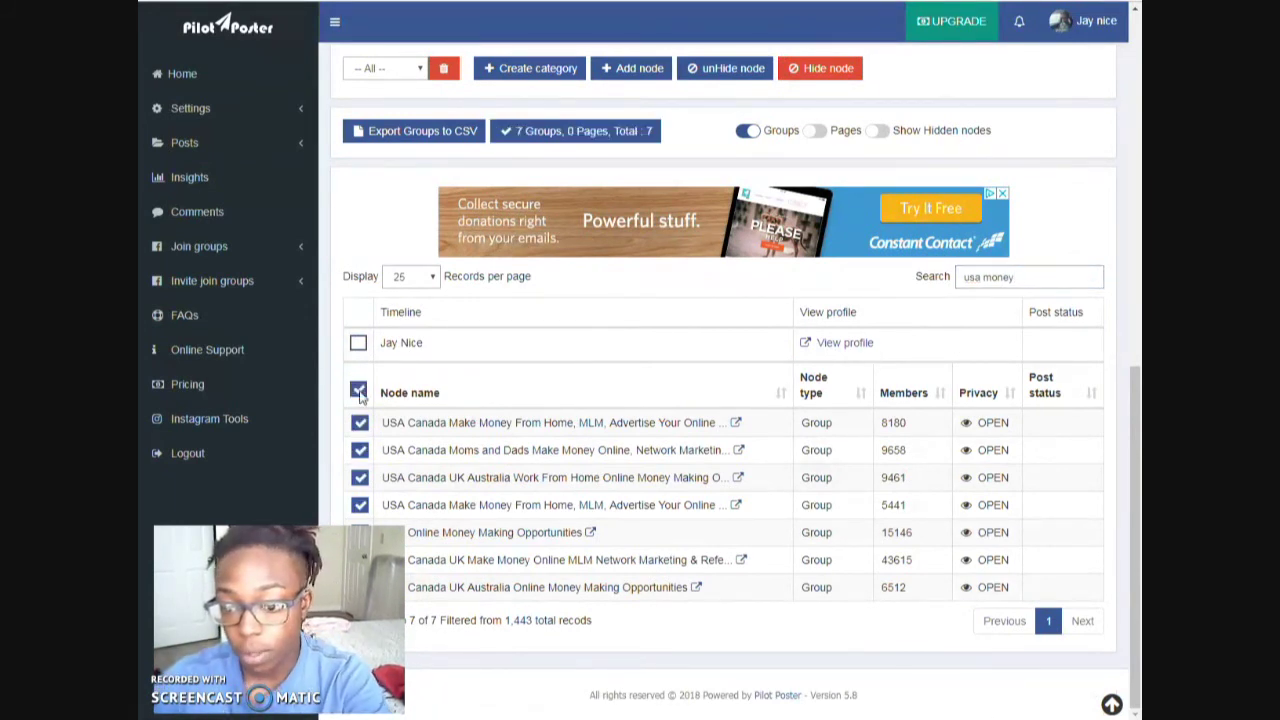
scroll(1055, 500, up, 5)
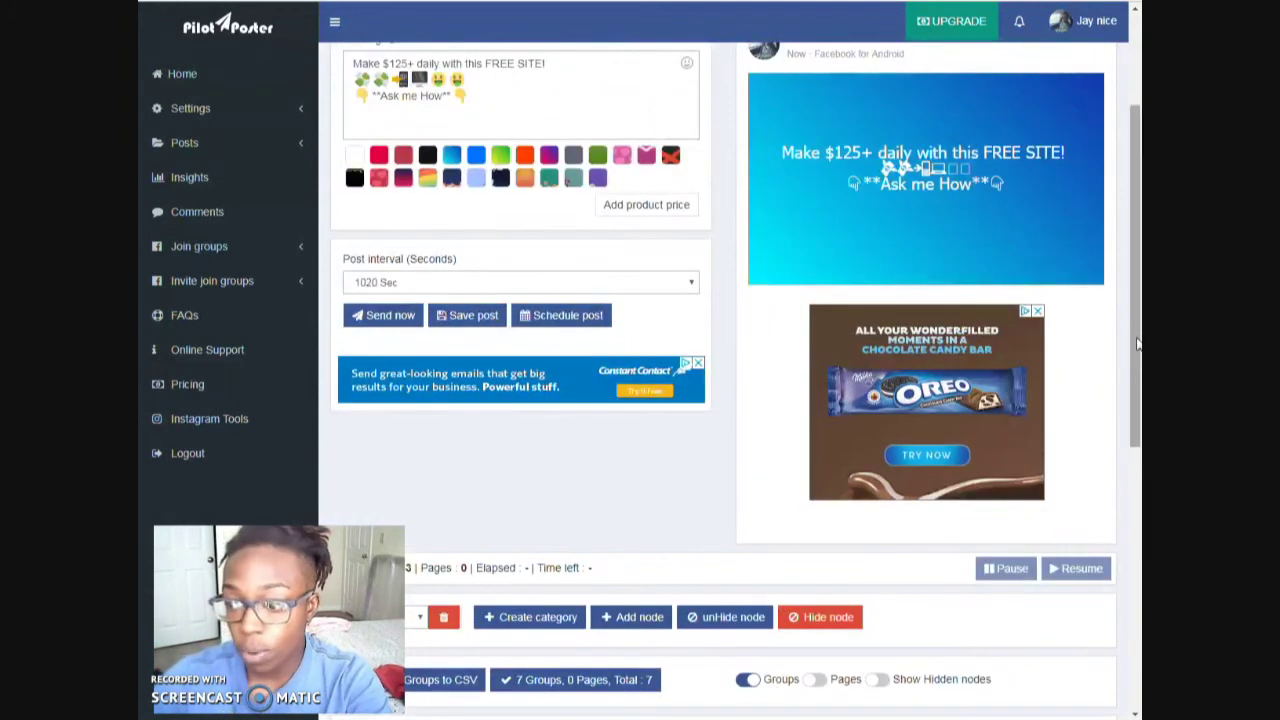
drag(1136, 340, 1130, 312)
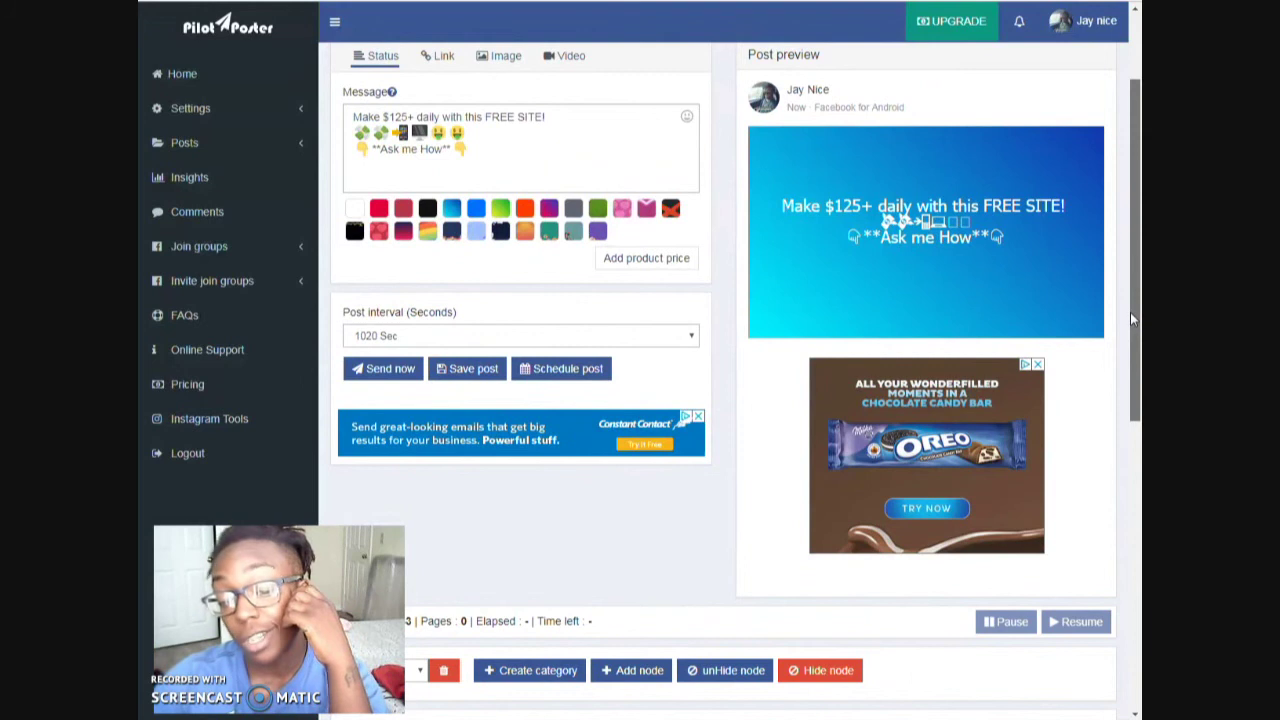
scroll(1130, 312, down, 6)
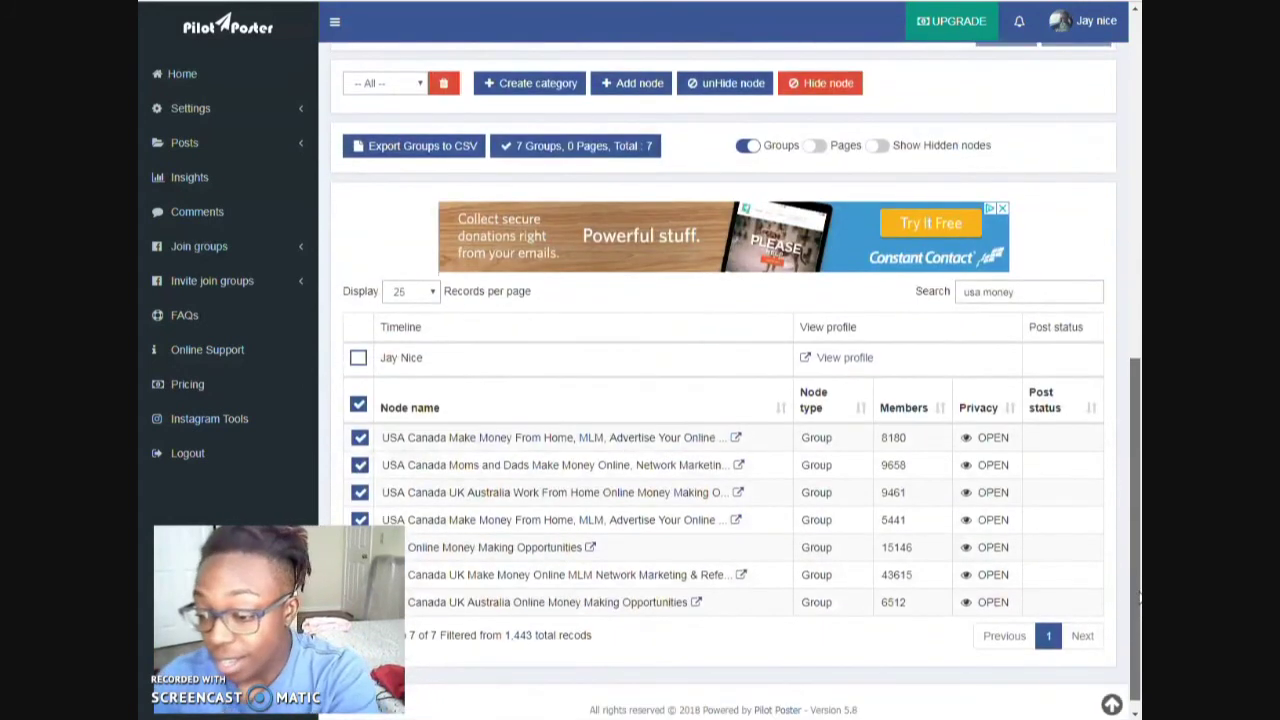
scroll(580, 277, up, 2)
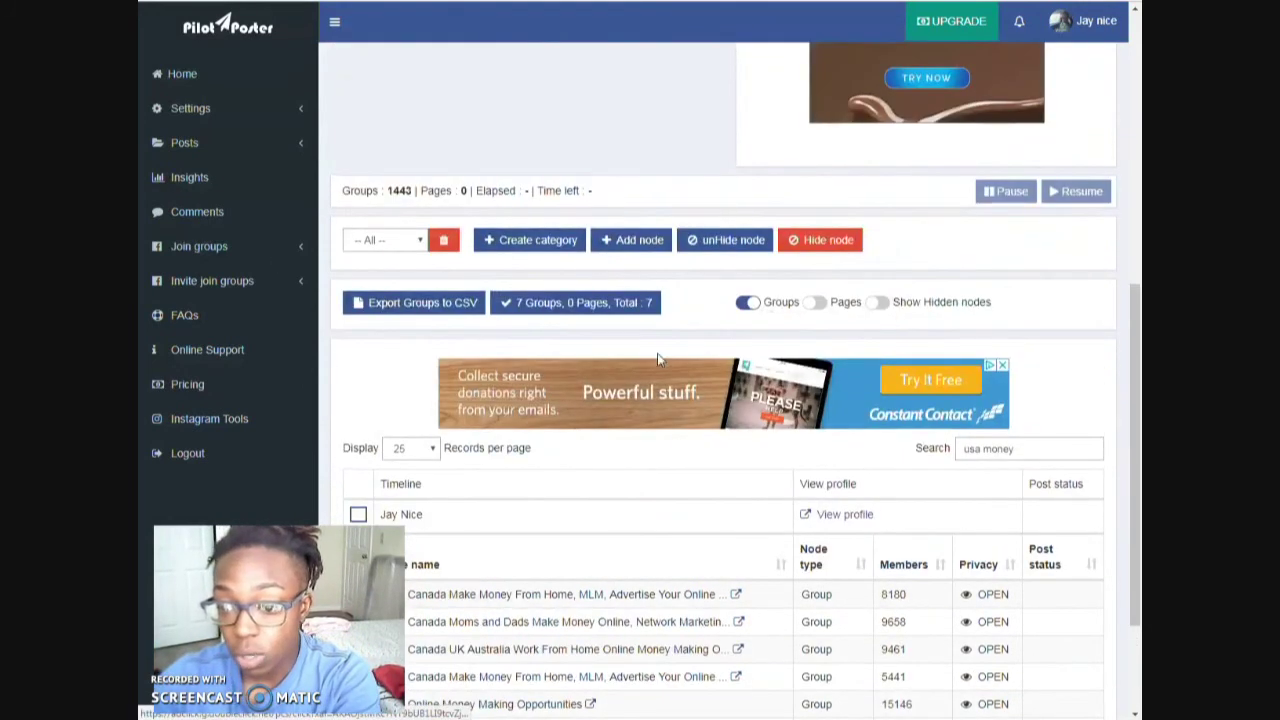
scroll(428, 303, up, 3)
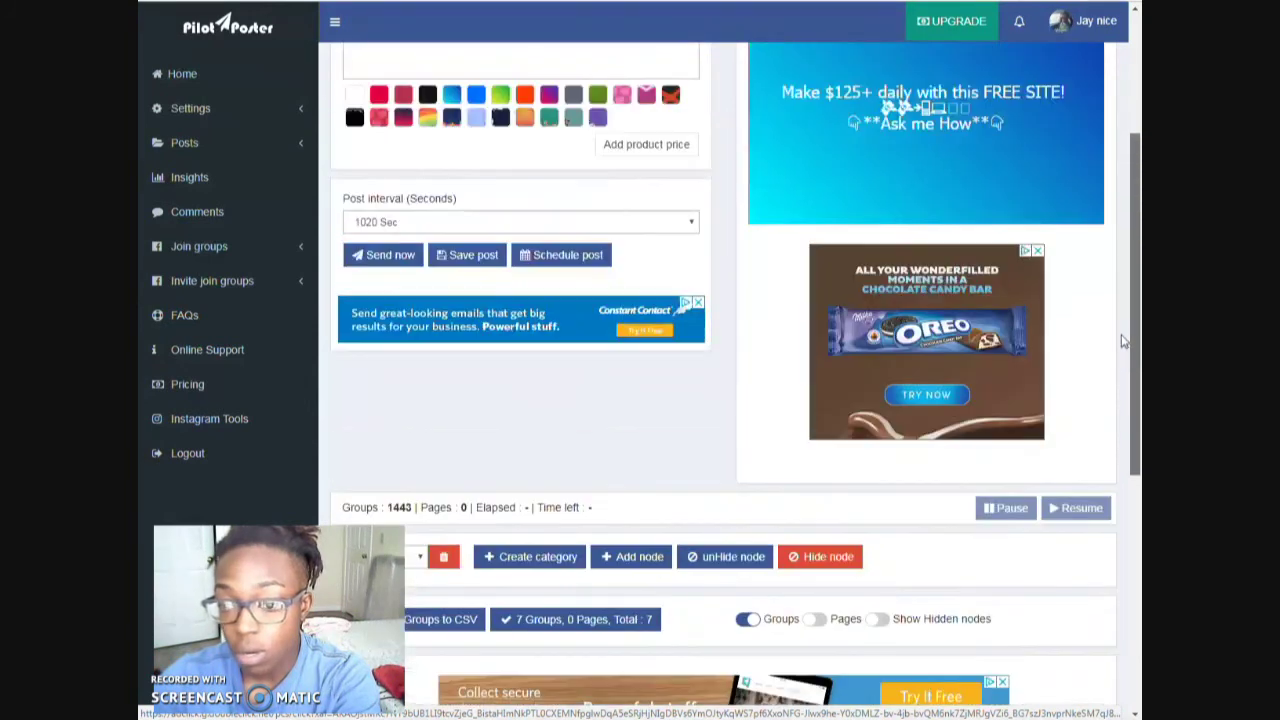
- Send the Make $125+ daily status to the selected groups and open the first row's View post link
click(400, 255)
scroll(1091, 306, down, 3)
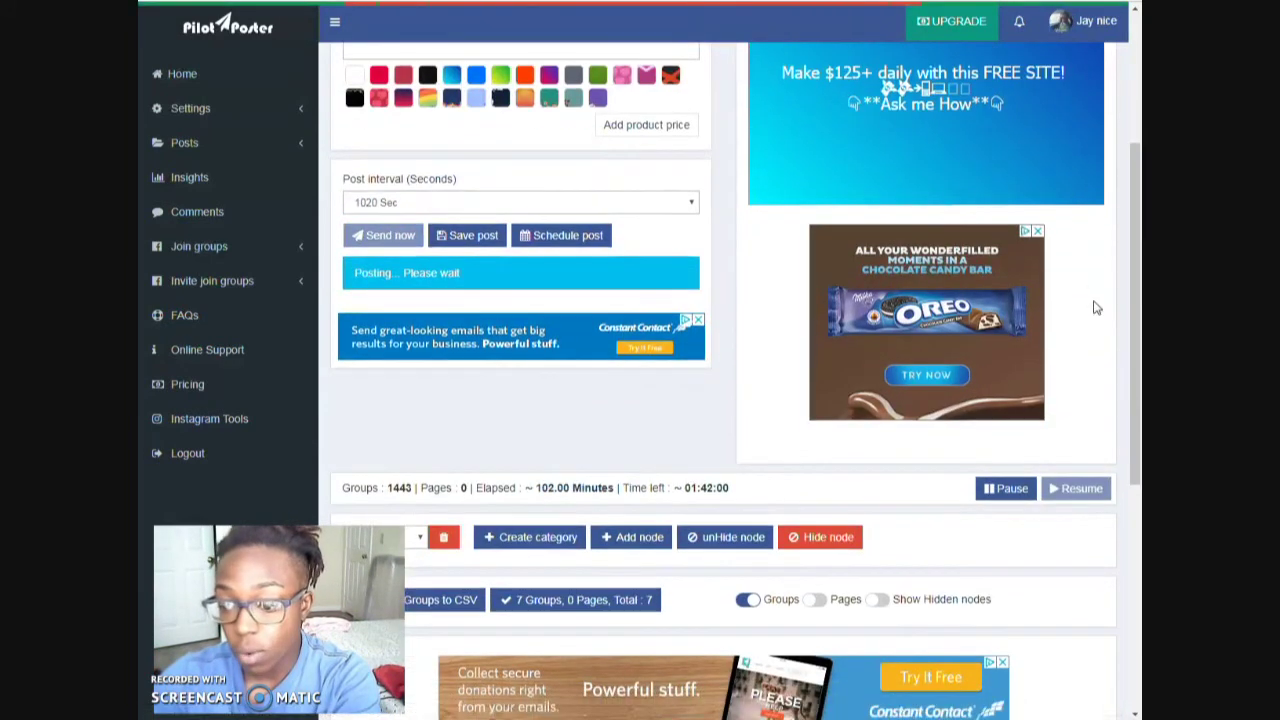
scroll(1122, 300, down, 3)
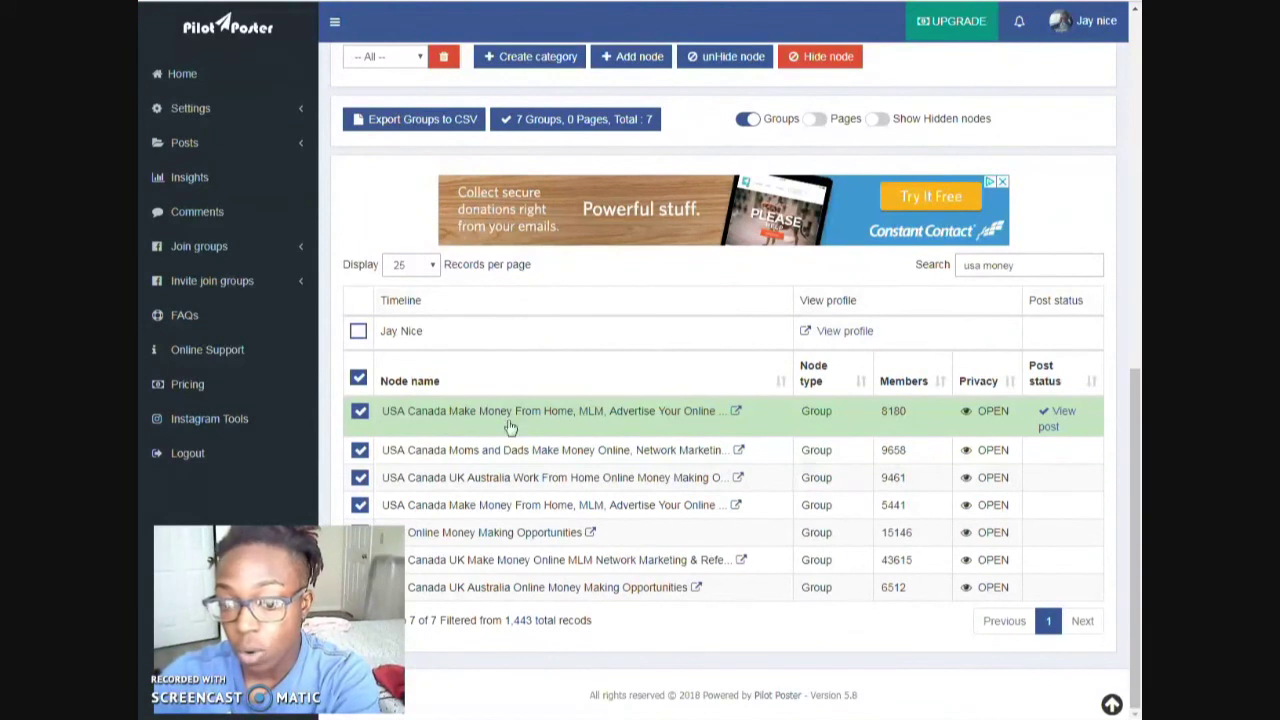
right_click(1057, 418)
click(1062, 427)
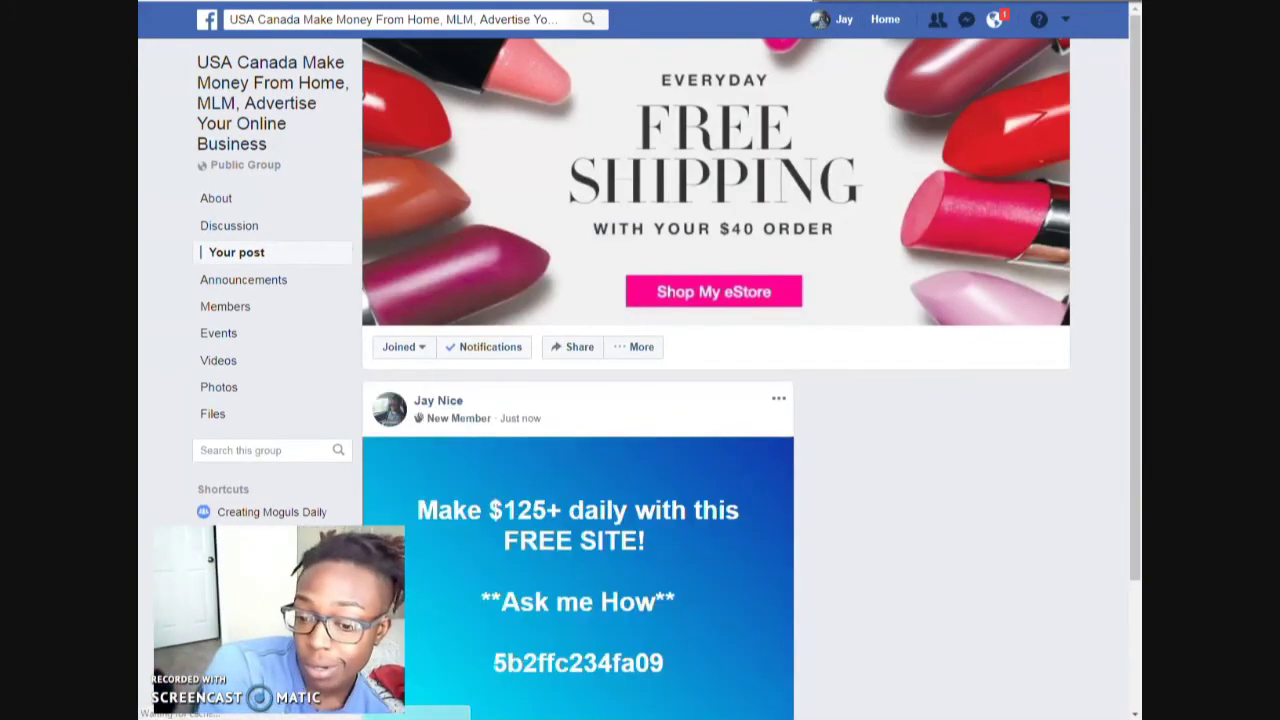
- Verify the Make $125+ daily post in the USA Canada Make Money group, close the chat, and return
scroll(210, 148, down, 2)
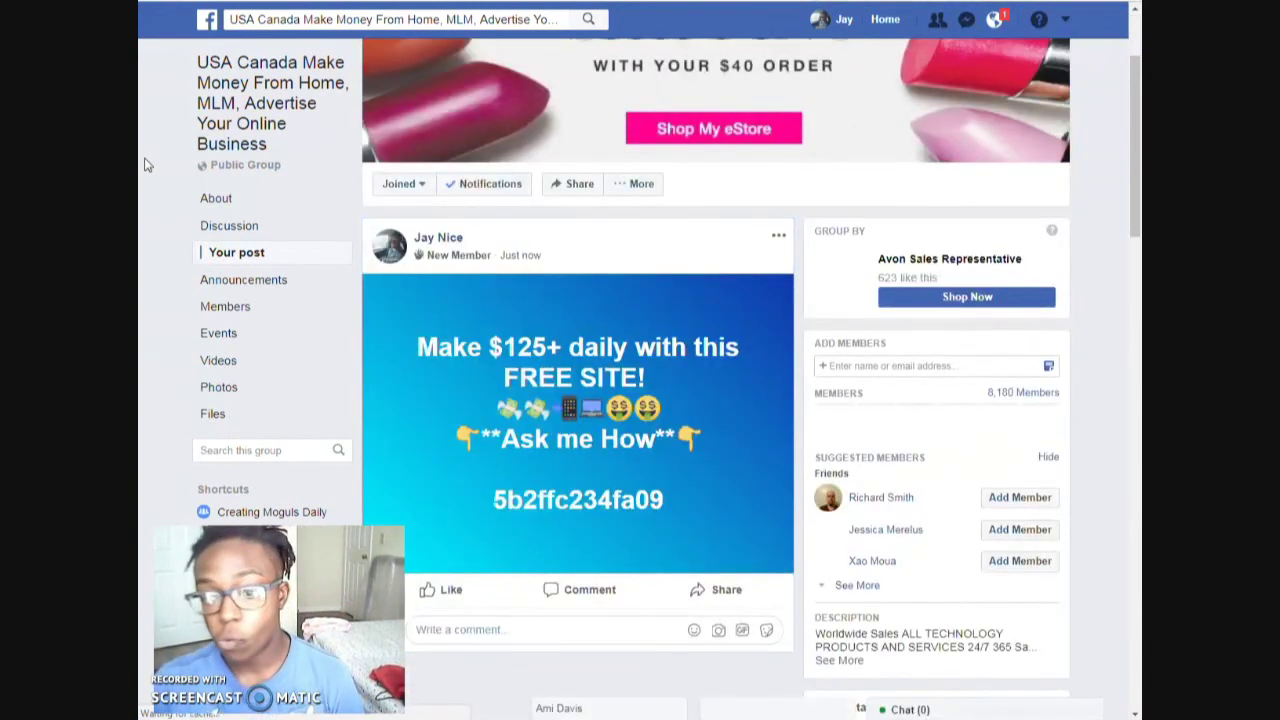
scroll(148, 164, down, 2)
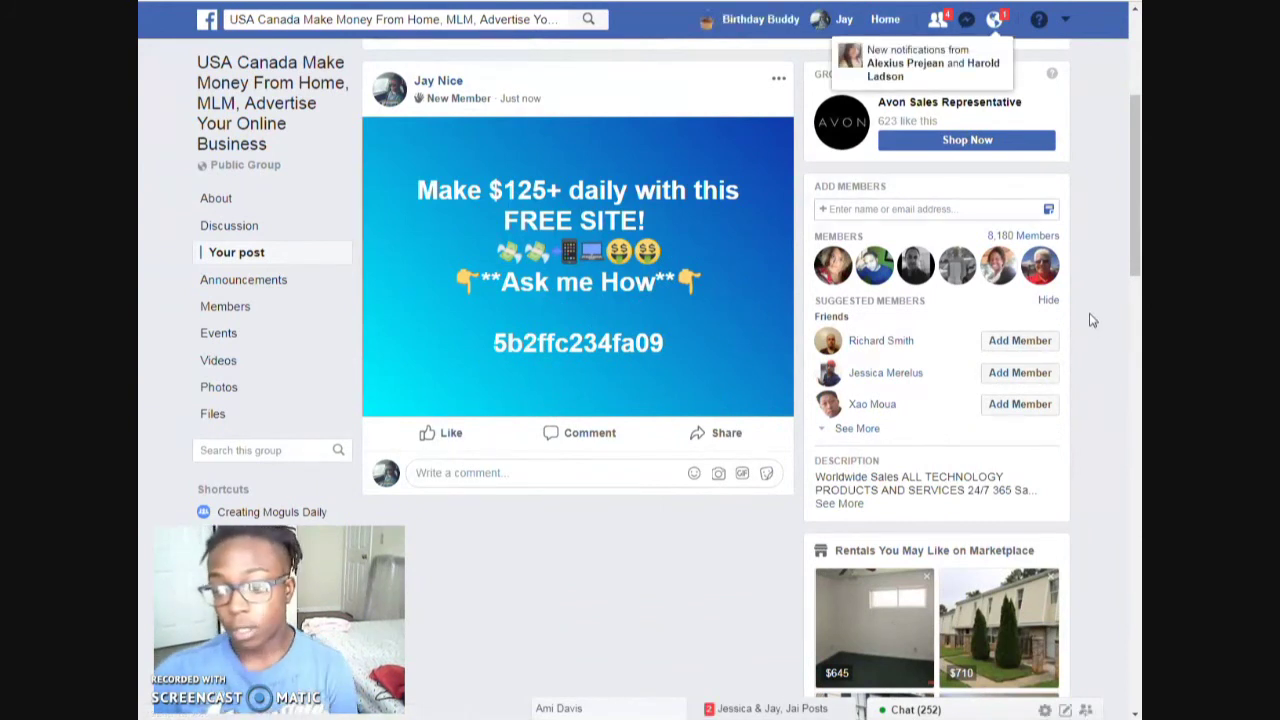
click(675, 710)
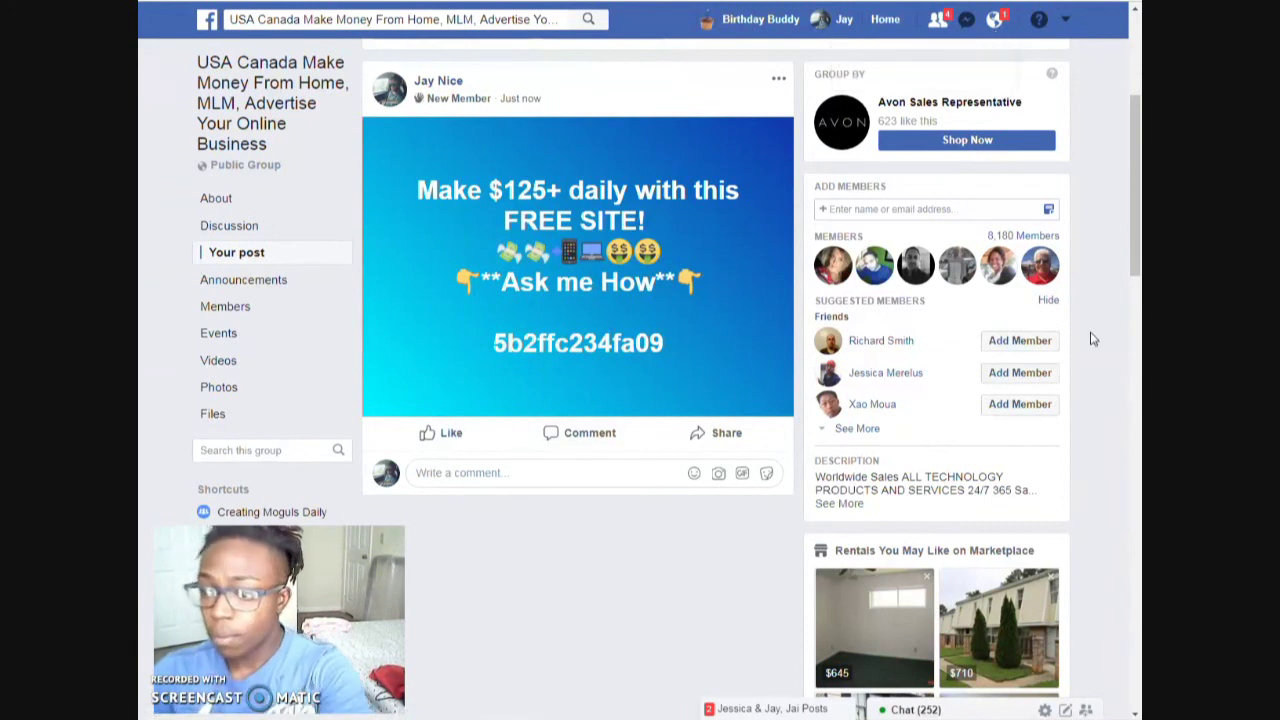
scroll(1088, 338, up, 1)
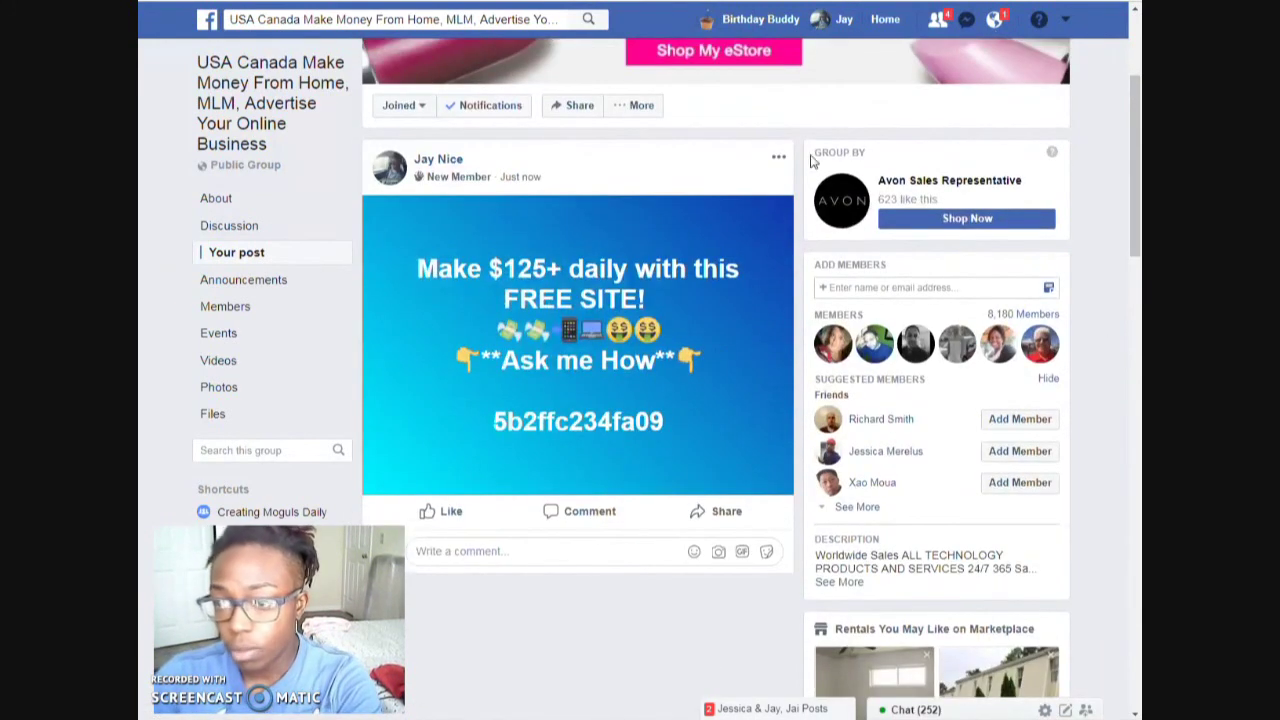
key(ctrl+w)
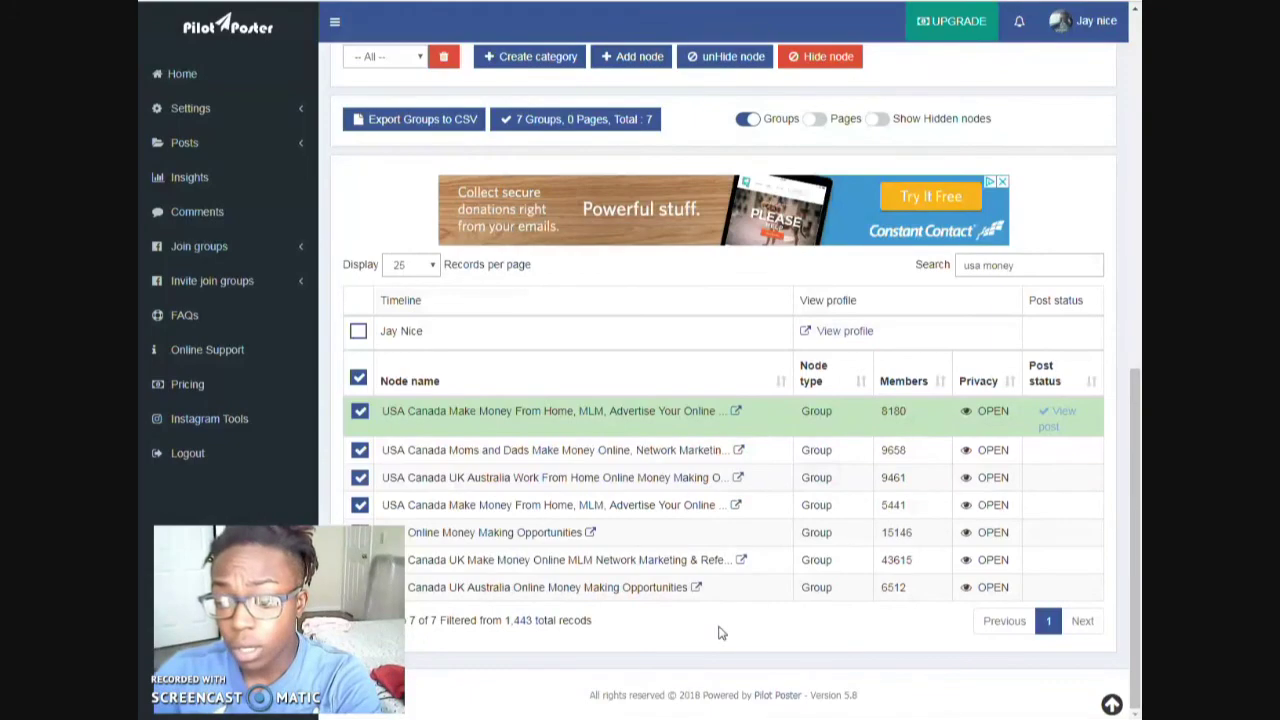
scroll(1132, 530, up, 1)
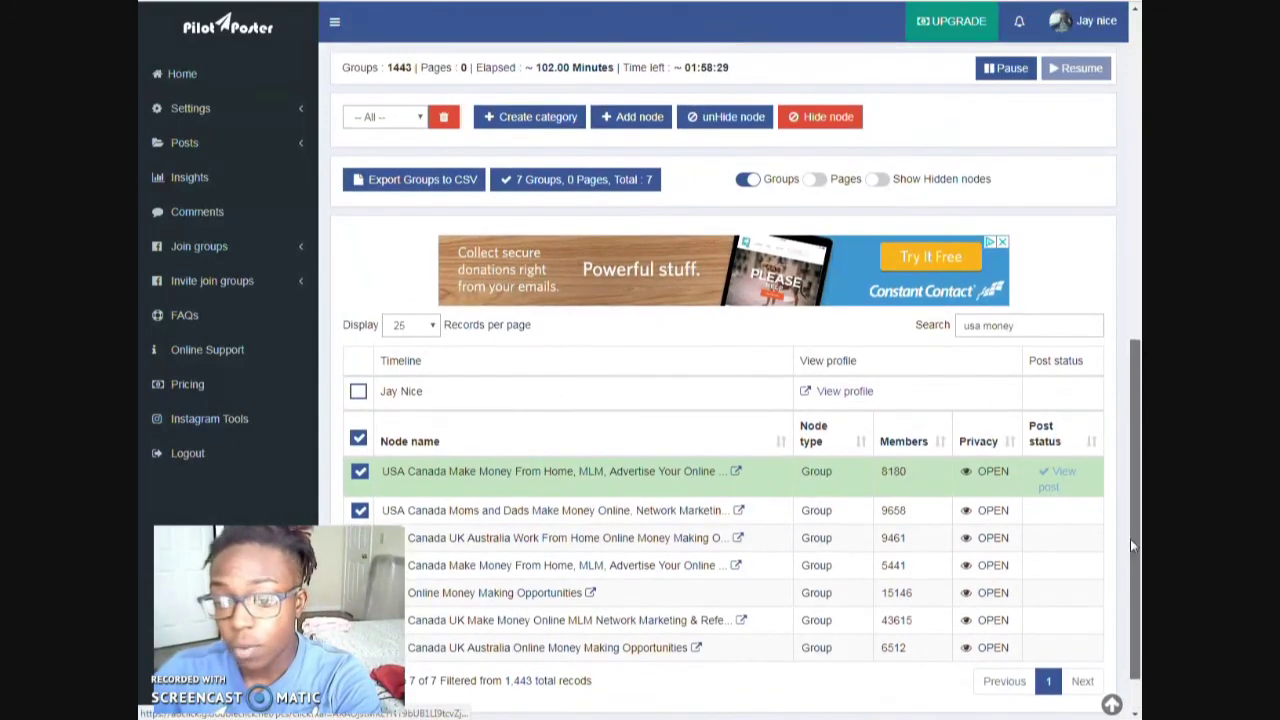
scroll(792, 498, down, 1)
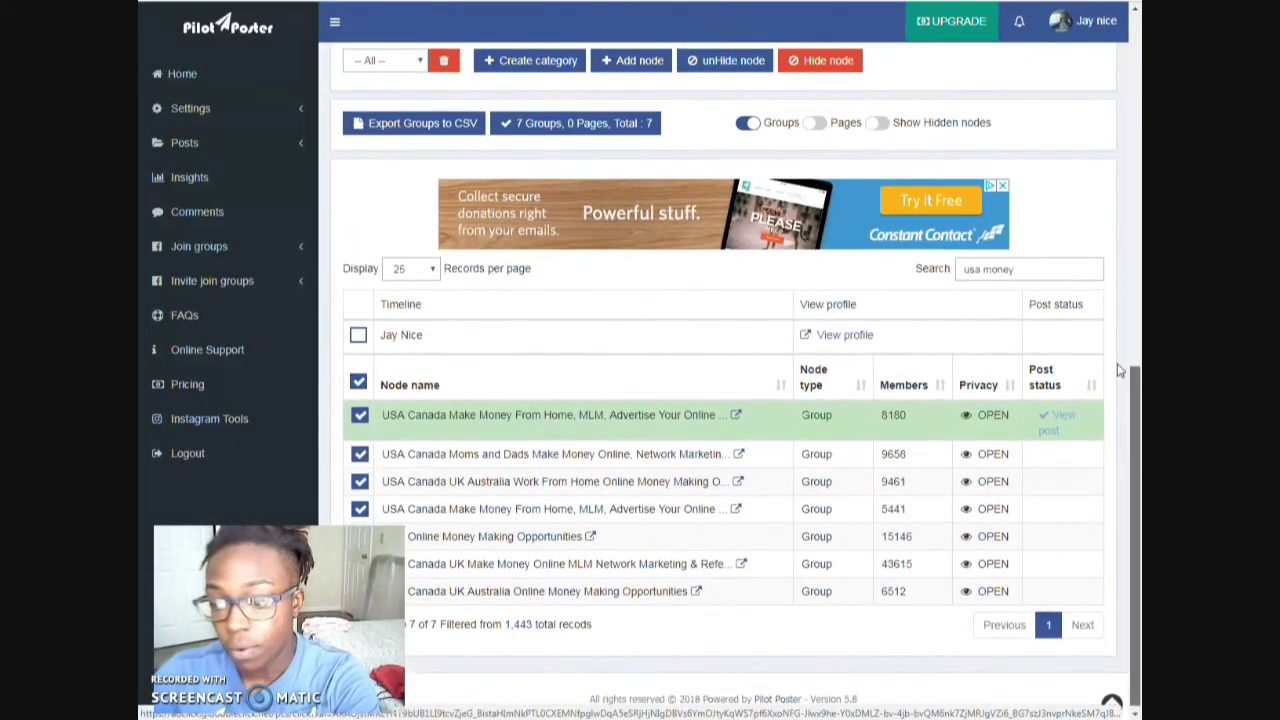
scroll(1101, 190, up, 5)
scroll(1108, 116, up, 5)
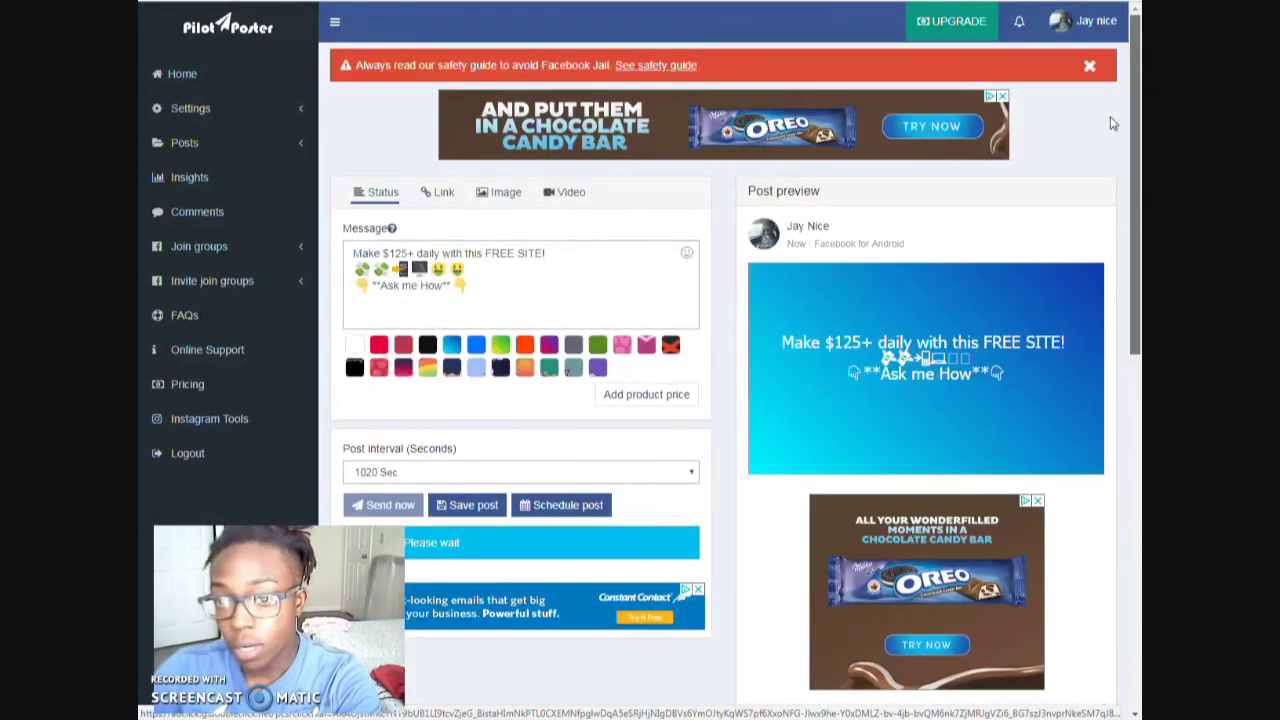
scroll(1097, 494, down, 10)
scroll(1051, 286, up, 10)
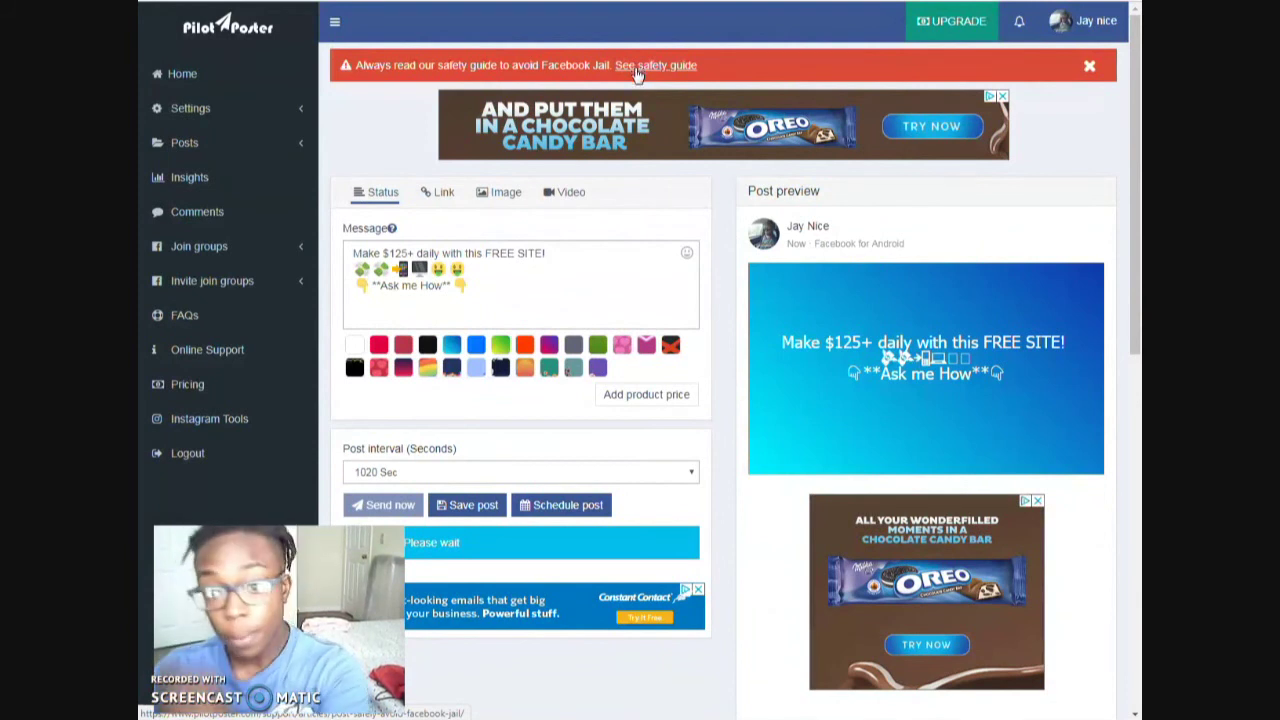
drag(1137, 185, 1137, 540)
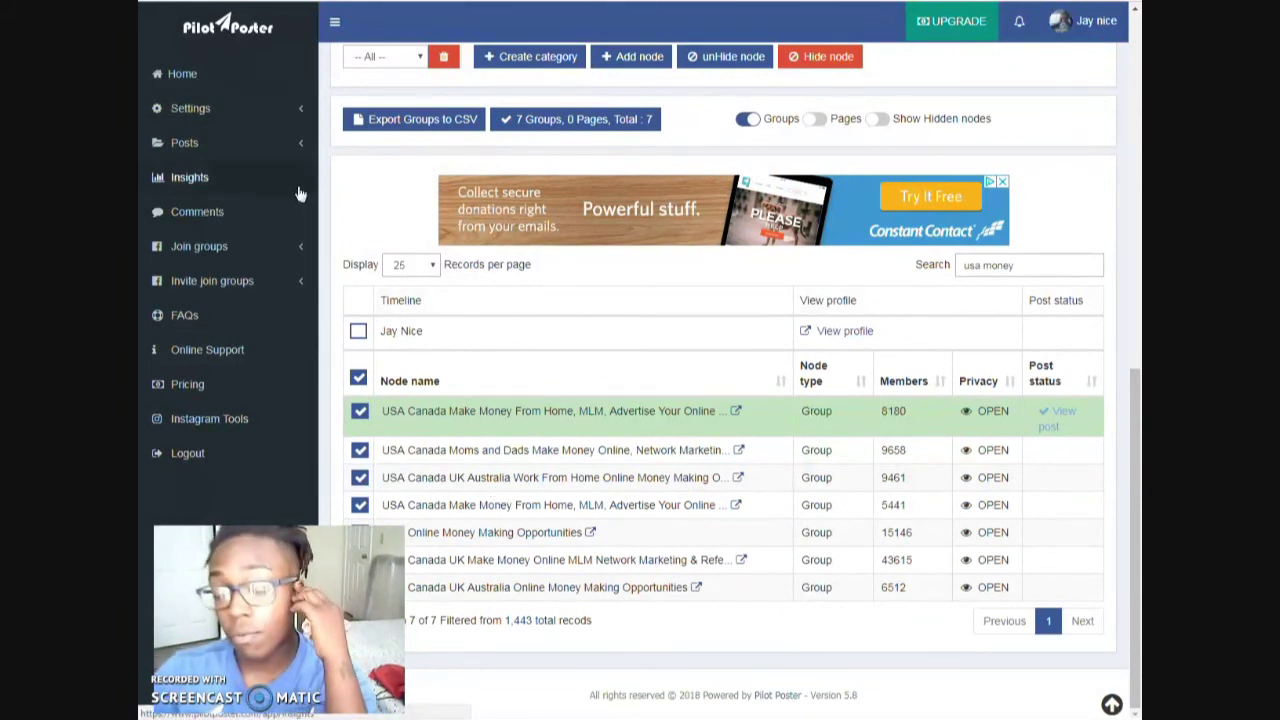
drag(1137, 447, 1117, 106)
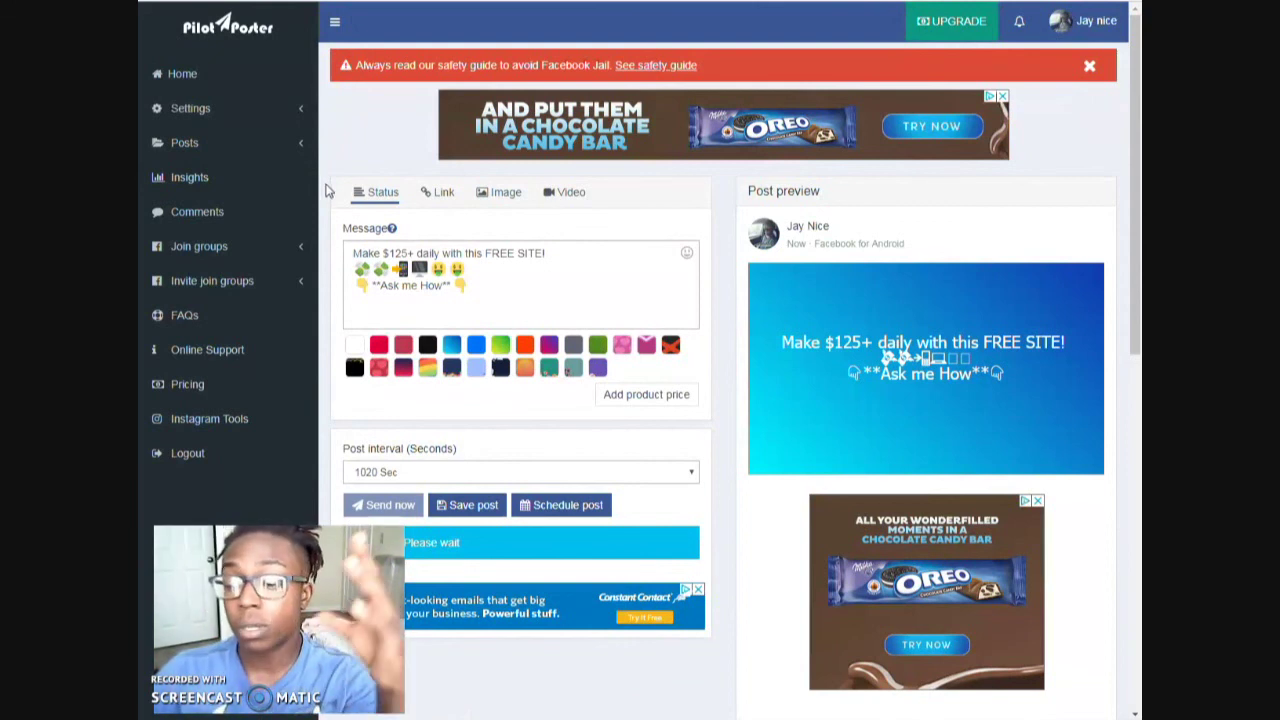
scroll(1118, 168, down, 3)
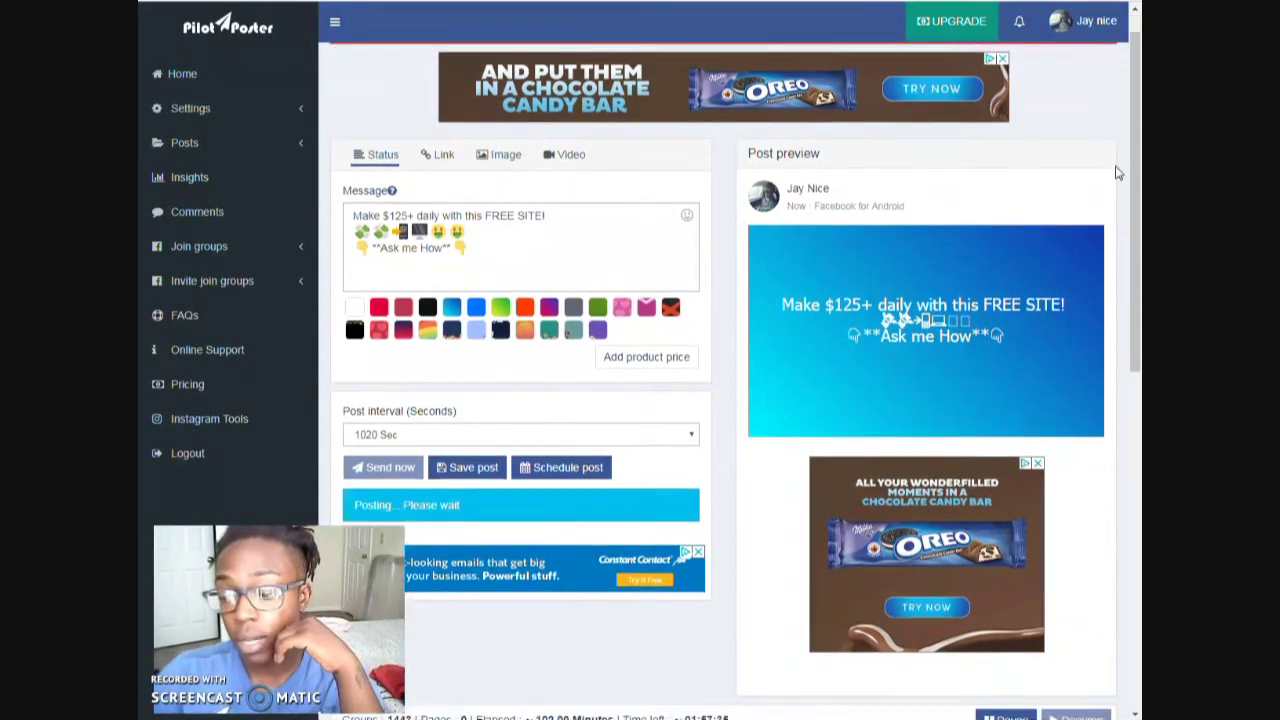